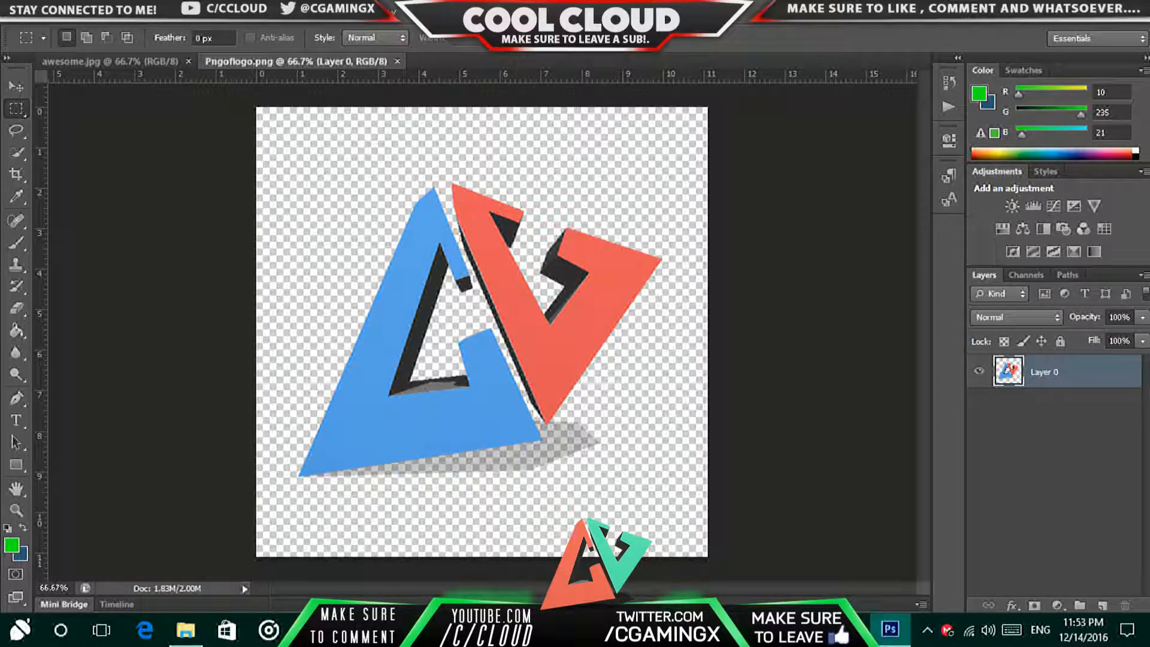
View the finished example awesome.jpg and return to the logo document Pngoflogo.png
{"action": "right_click", "coordinate": [1036, 371]}
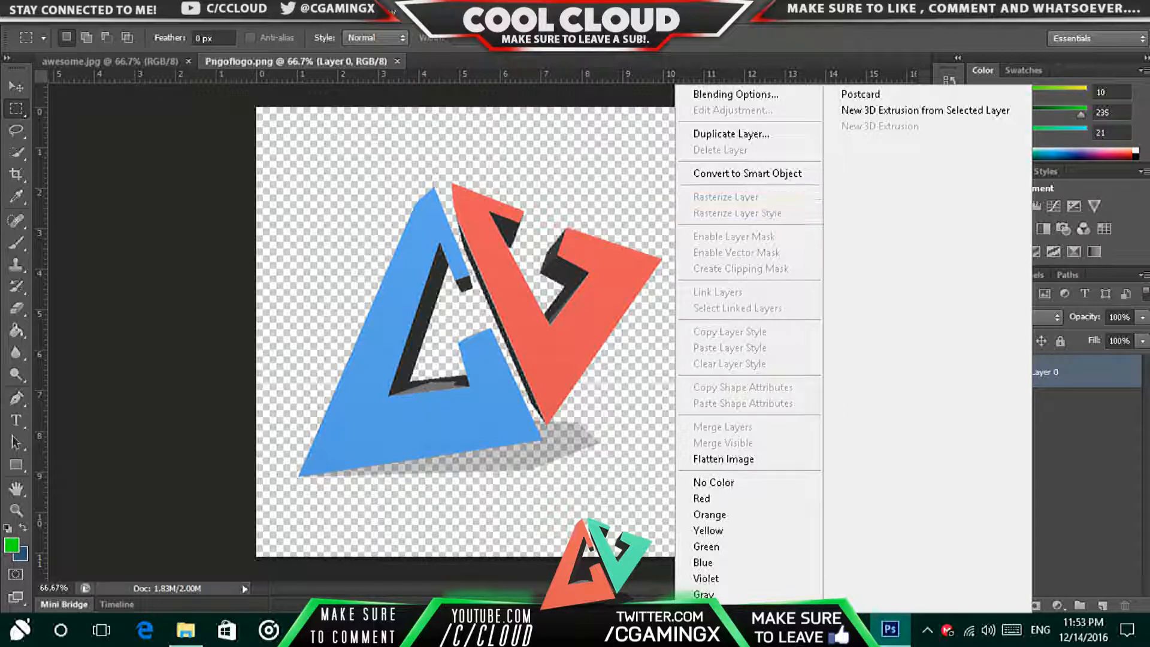
{"action": "key", "text": "Escape"}
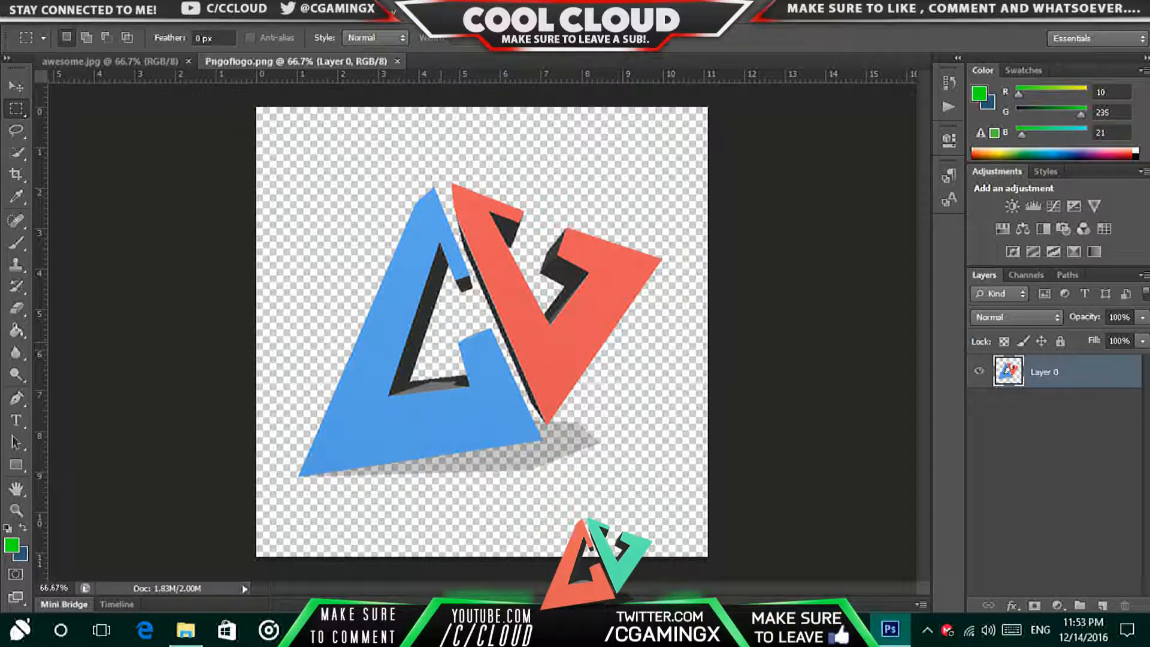
{"action": "left_click", "coordinate": [110, 62]}
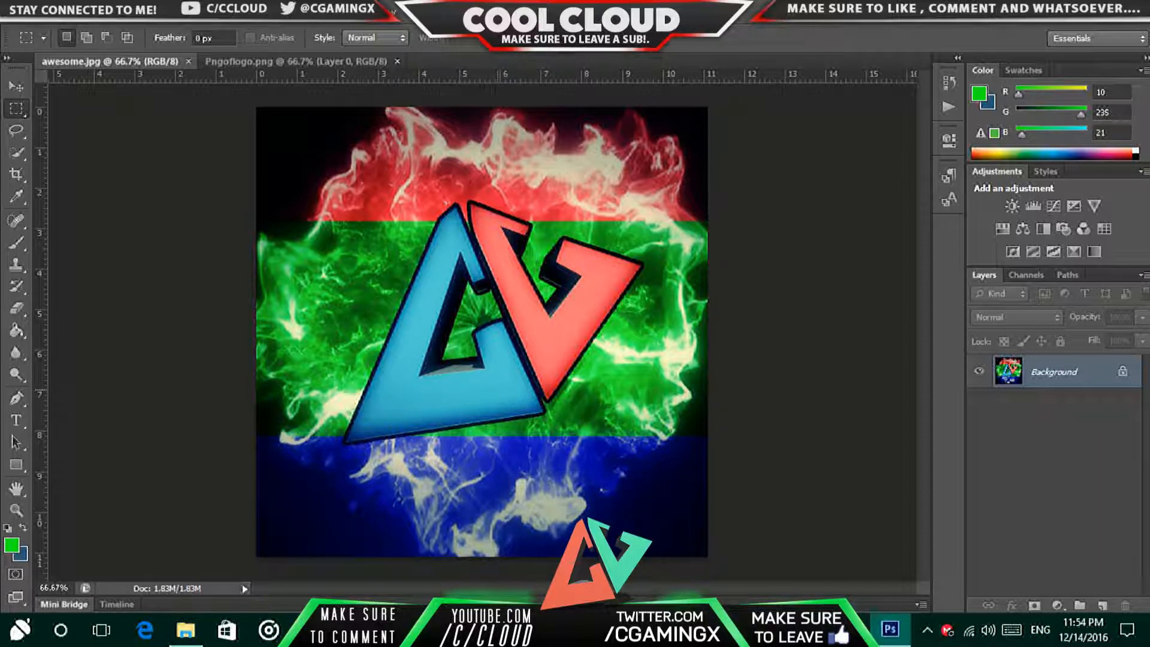
{"action": "key", "text": "ctrl+Tab"}
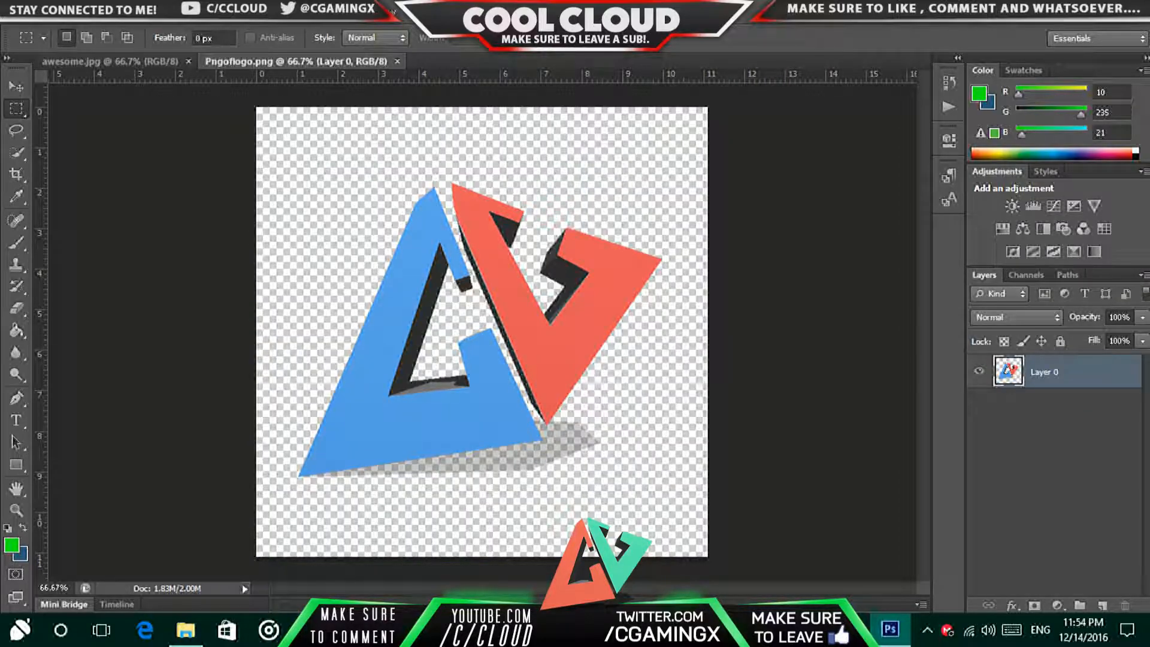
Apply Bevel & Emboss with Contour but without Texture, plus a Stroke, to the logo on Layer 0
{"action": "double_click", "coordinate": [1085, 372]}
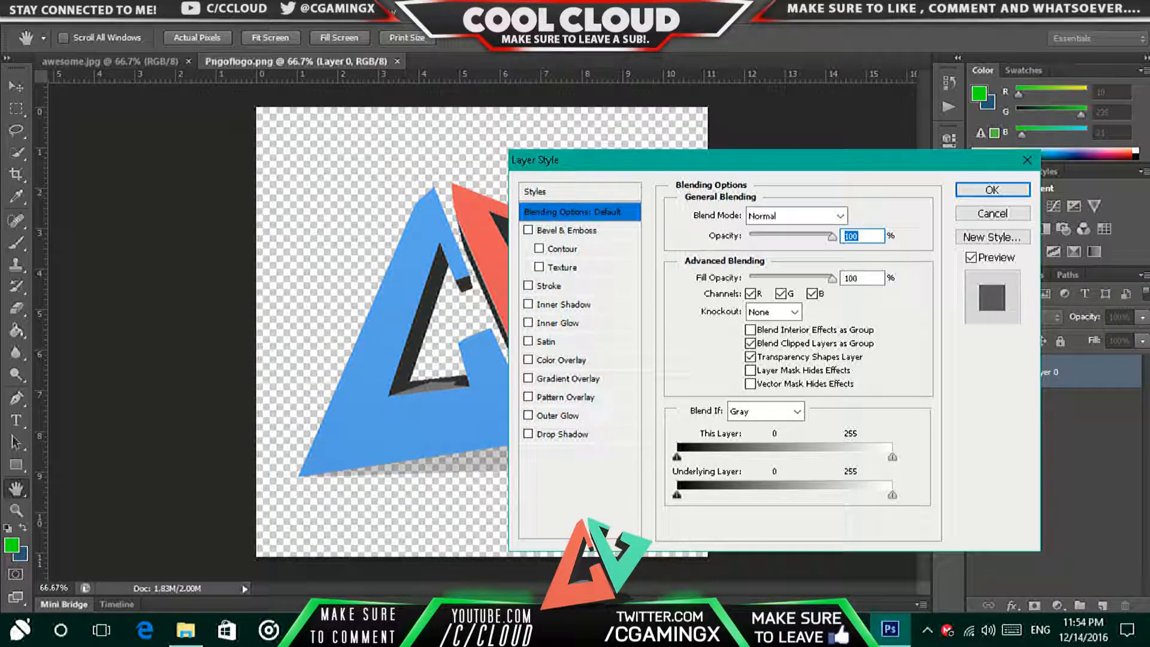
{"action": "left_click", "coordinate": [528, 230]}
{"action": "left_click", "coordinate": [539, 248]}
{"action": "left_click", "coordinate": [539, 267]}
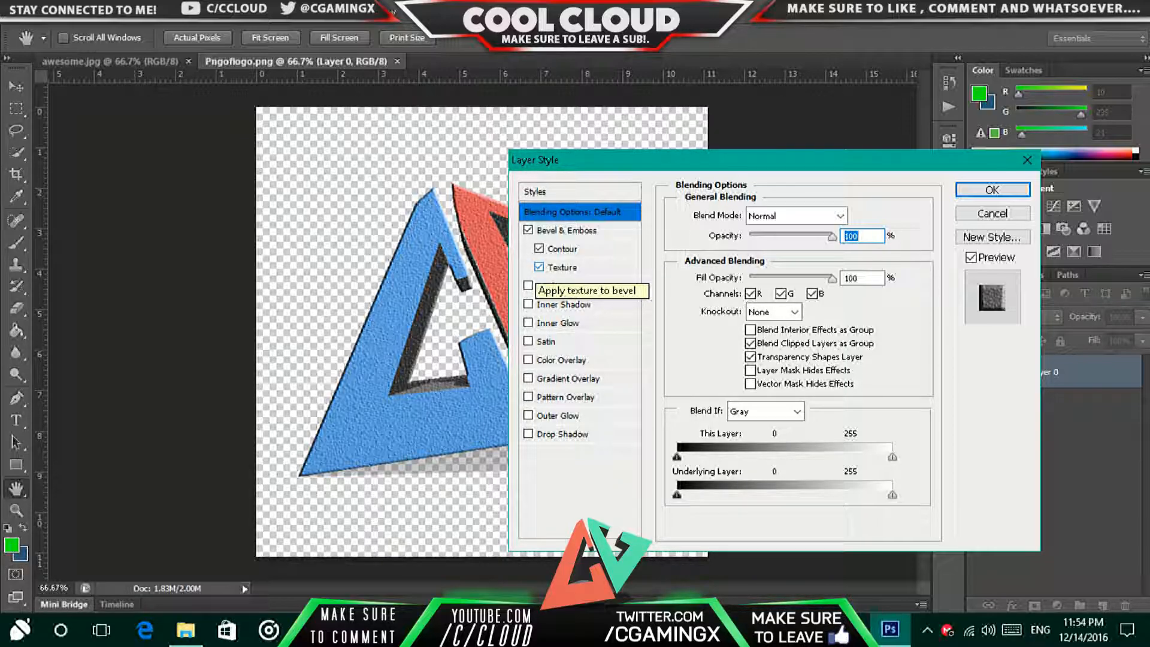
{"action": "left_click", "coordinate": [539, 267]}
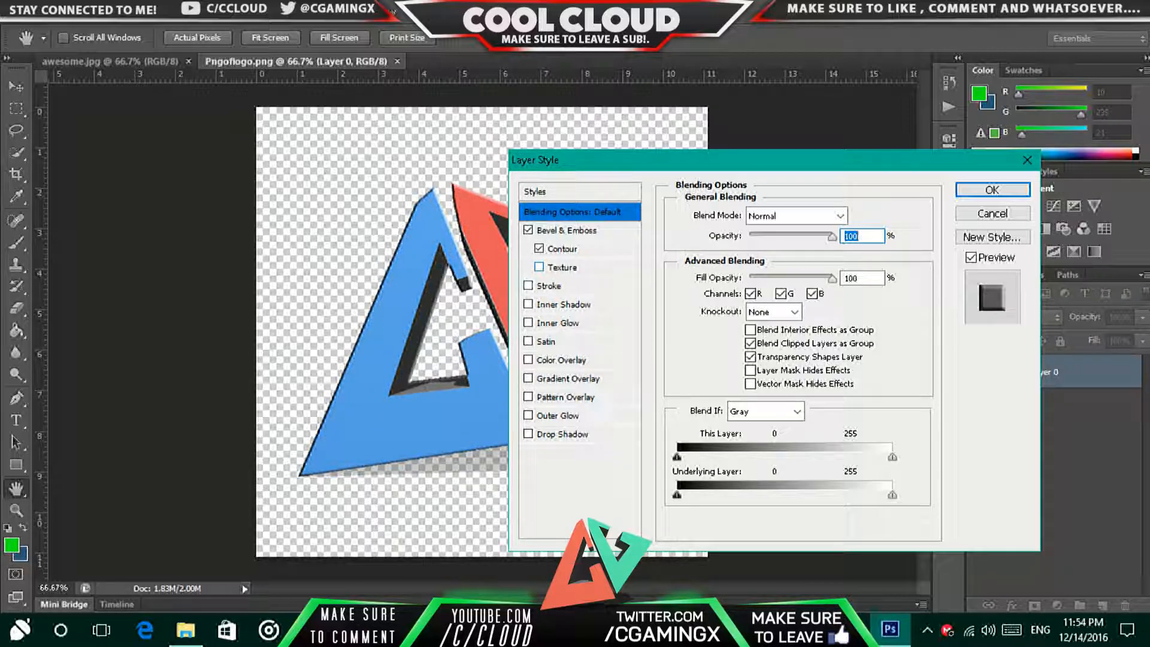
{"action": "left_click", "coordinate": [528, 286]}
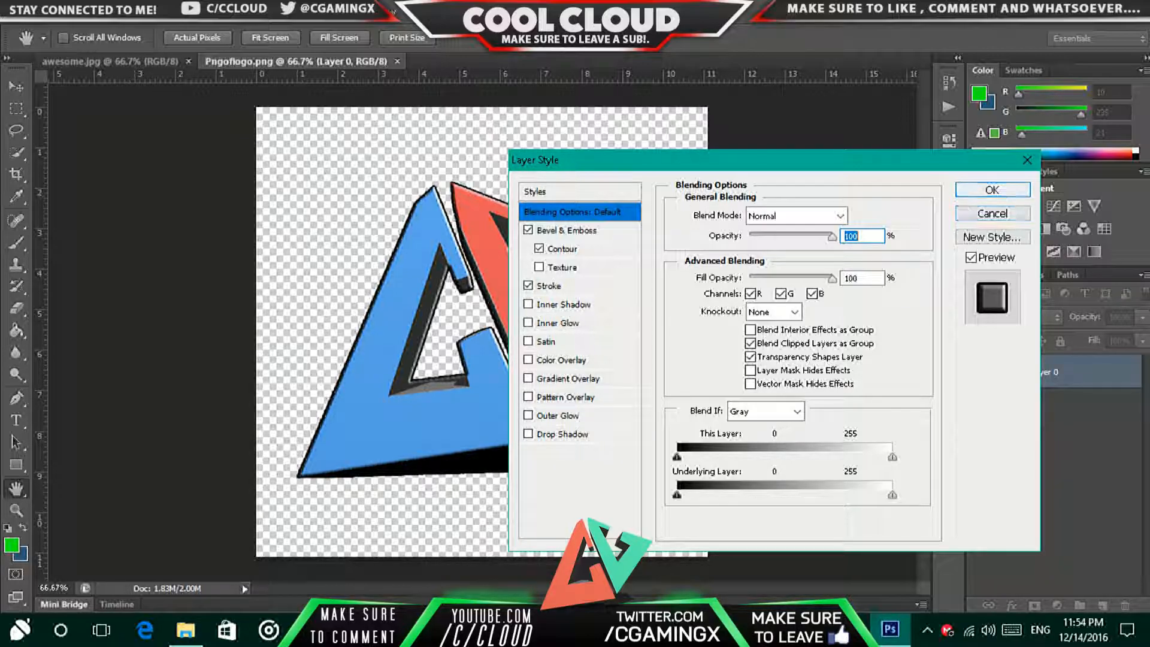
{"action": "key", "text": "Return"}
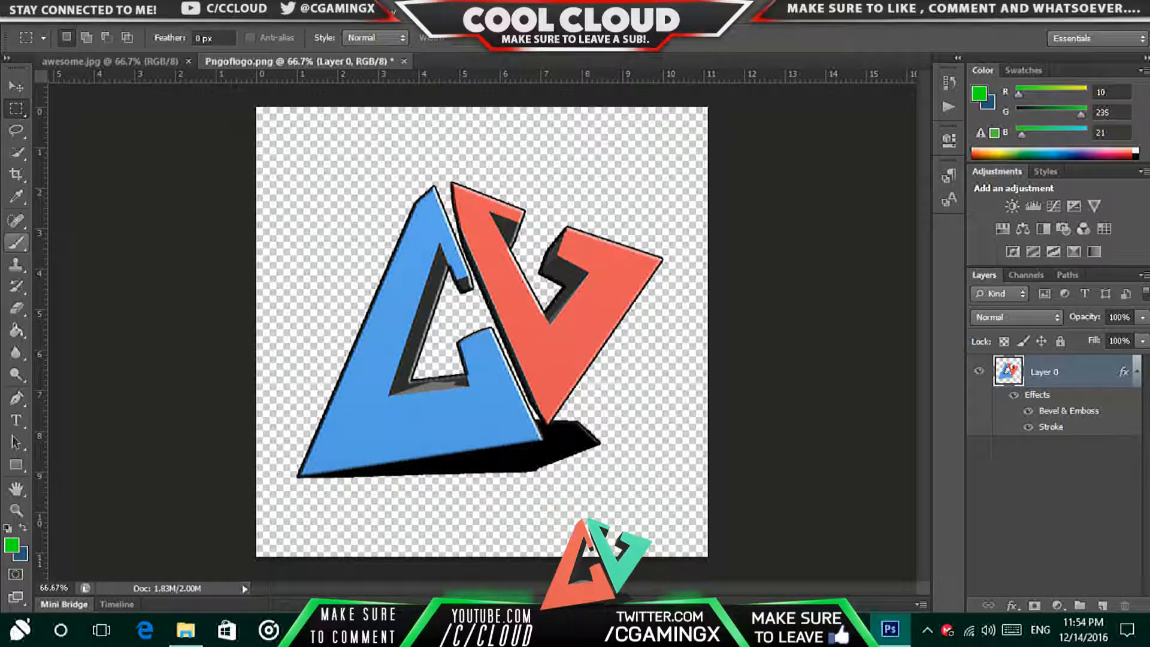
Select the solid black shadow beneath the logo with the Magic Wand, delete it and clear the selection
{"action": "left_click", "coordinate": [16, 152]}
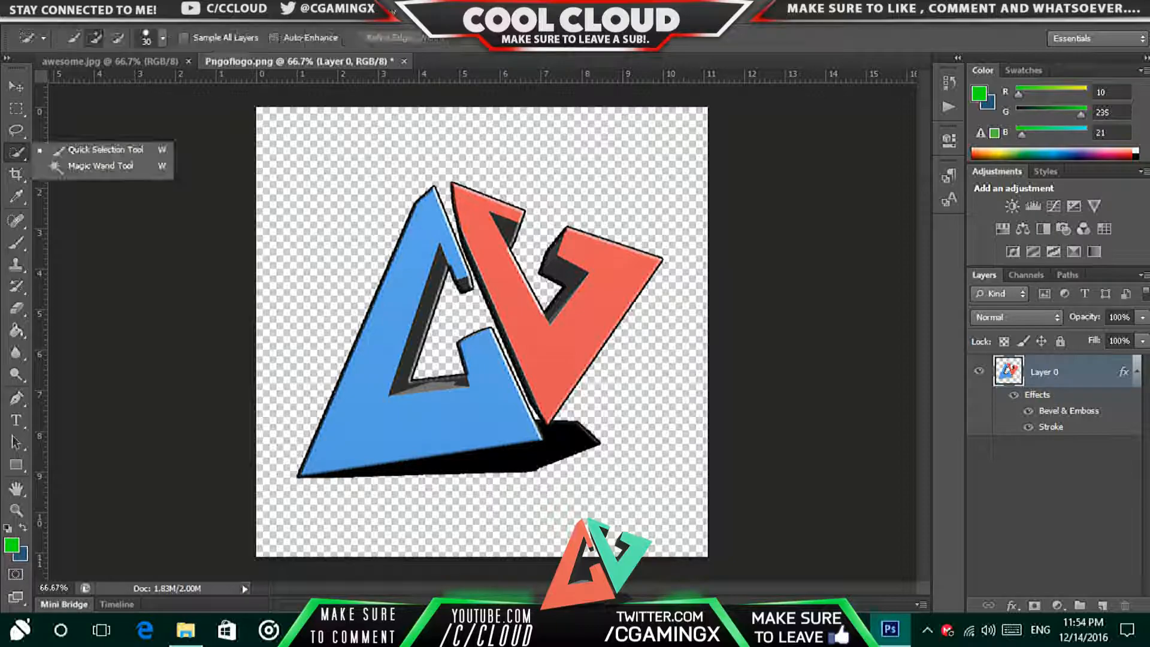
{"action": "left_click", "coordinate": [66, 161]}
{"action": "left_click", "coordinate": [571, 434]}
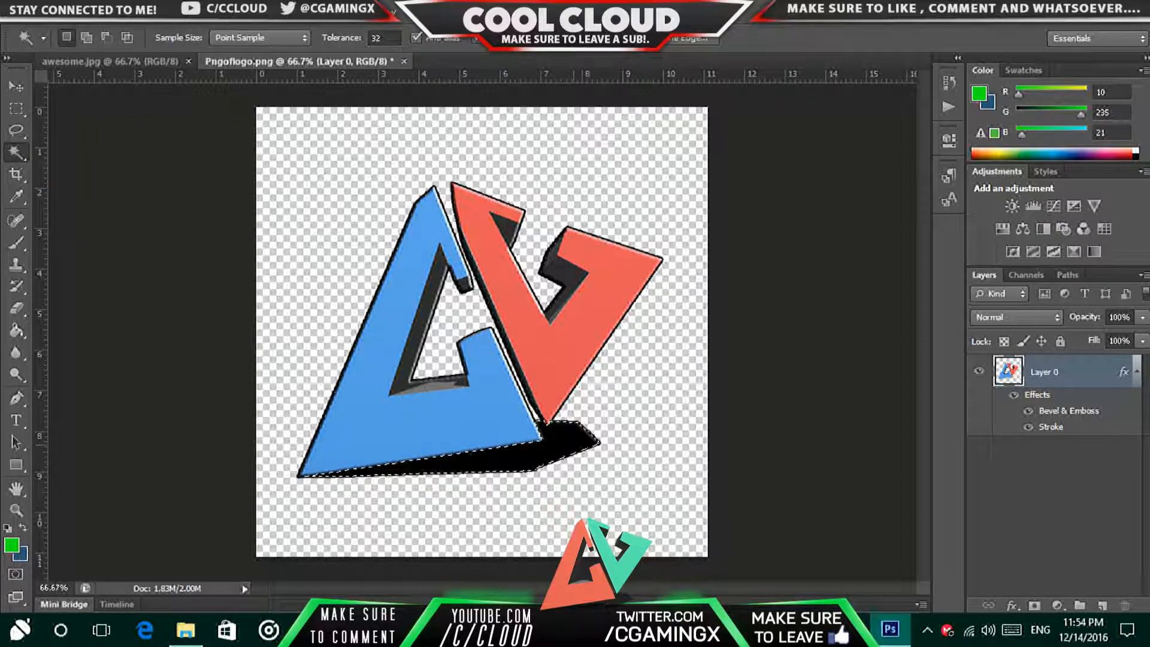
{"action": "key", "text": "Delete"}
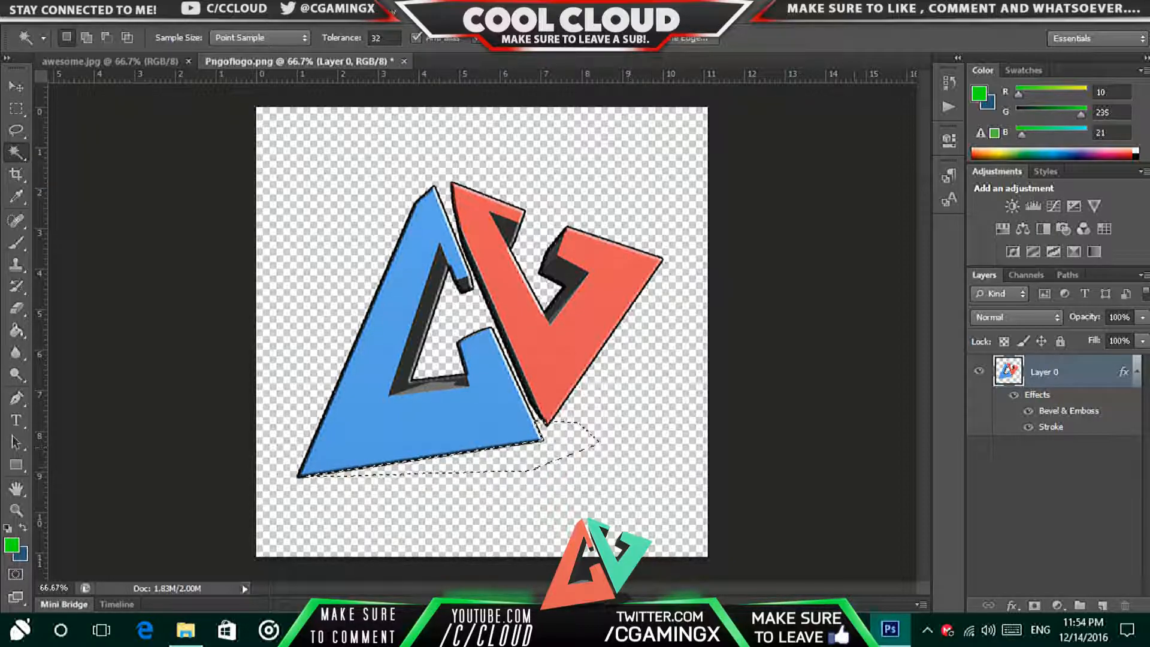
{"action": "key", "text": "ctrl+d"}
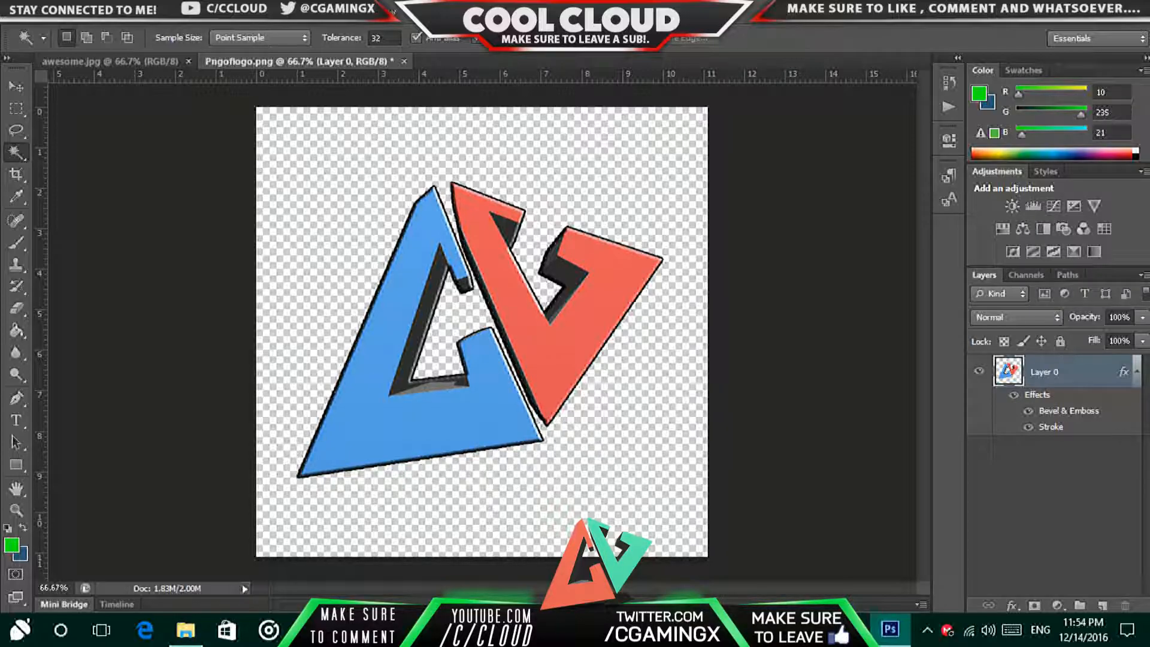
Add an Inner Shadow to the logo layer with a 90° angle and a distance of 13 px
{"action": "double_click", "coordinate": [1085, 372]}
{"action": "left_click", "coordinate": [564, 305]}
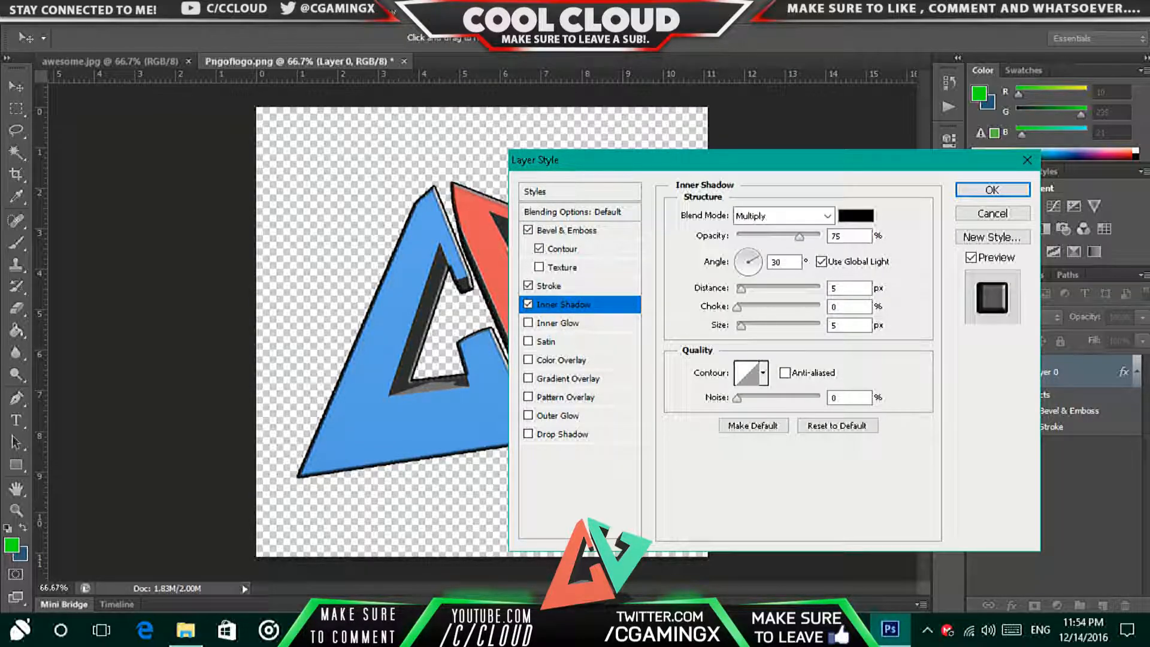
{"action": "mouse_move", "coordinate": [742, 289]}
{"action": "left_mouse_down"}
{"action": "mouse_move", "coordinate": [799, 289]}
{"action": "mouse_move", "coordinate": [759, 289]}
{"action": "left_mouse_up"}
{"action": "left_click", "coordinate": [746, 255]}
{"action": "type", "text": "90"}
{"action": "double_click", "coordinate": [777, 262]}
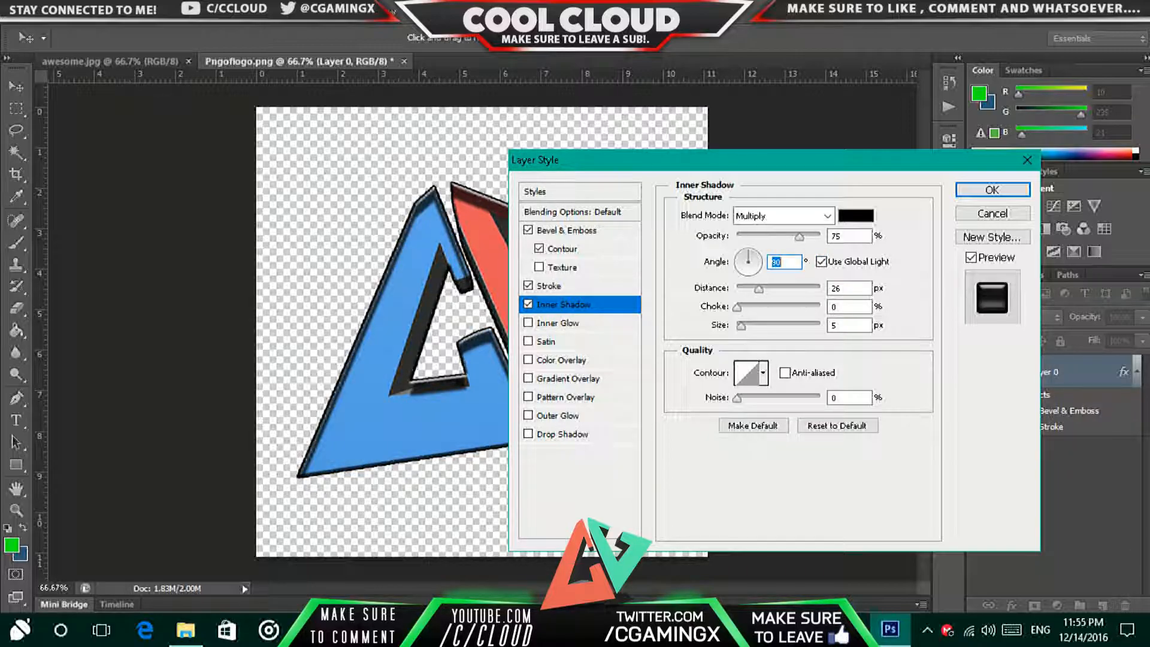
{"action": "mouse_move", "coordinate": [759, 289]}
{"action": "left_mouse_down"}
{"action": "mouse_move", "coordinate": [737, 289]}
{"action": "mouse_move", "coordinate": [749, 289]}
{"action": "left_mouse_up"}
Try the inner shadow at 90° with global light off, and turn global light back on
{"action": "left_click", "coordinate": [822, 262]}
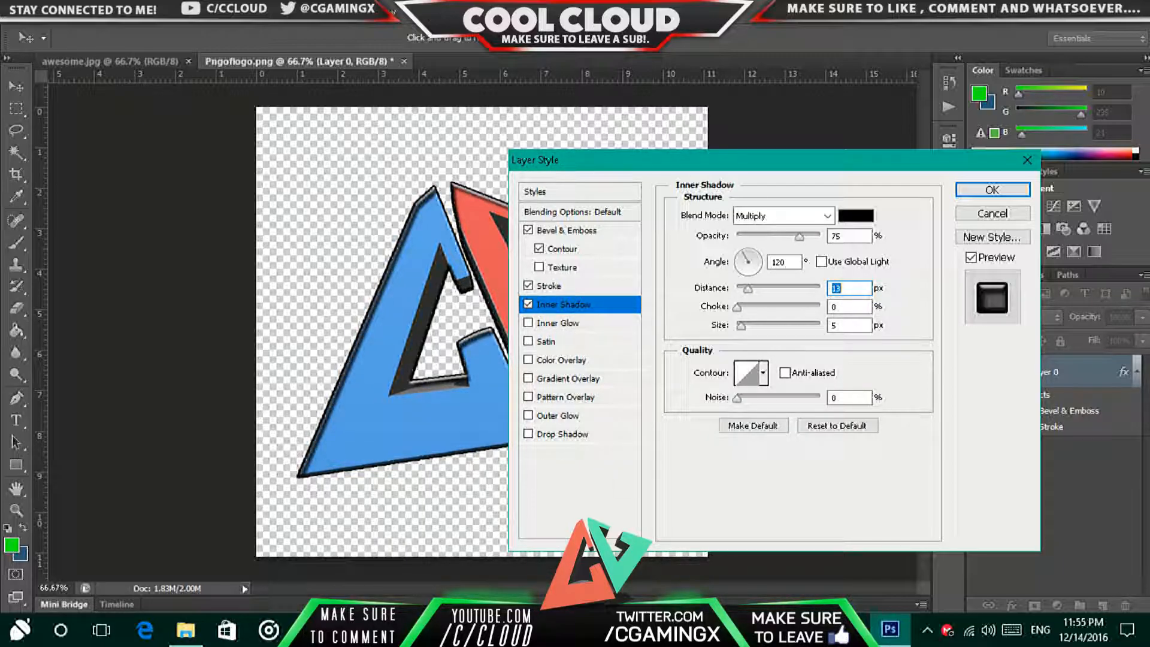
{"action": "left_click_drag", "start_coordinate": [800, 161], "coordinate": [939, 154]}
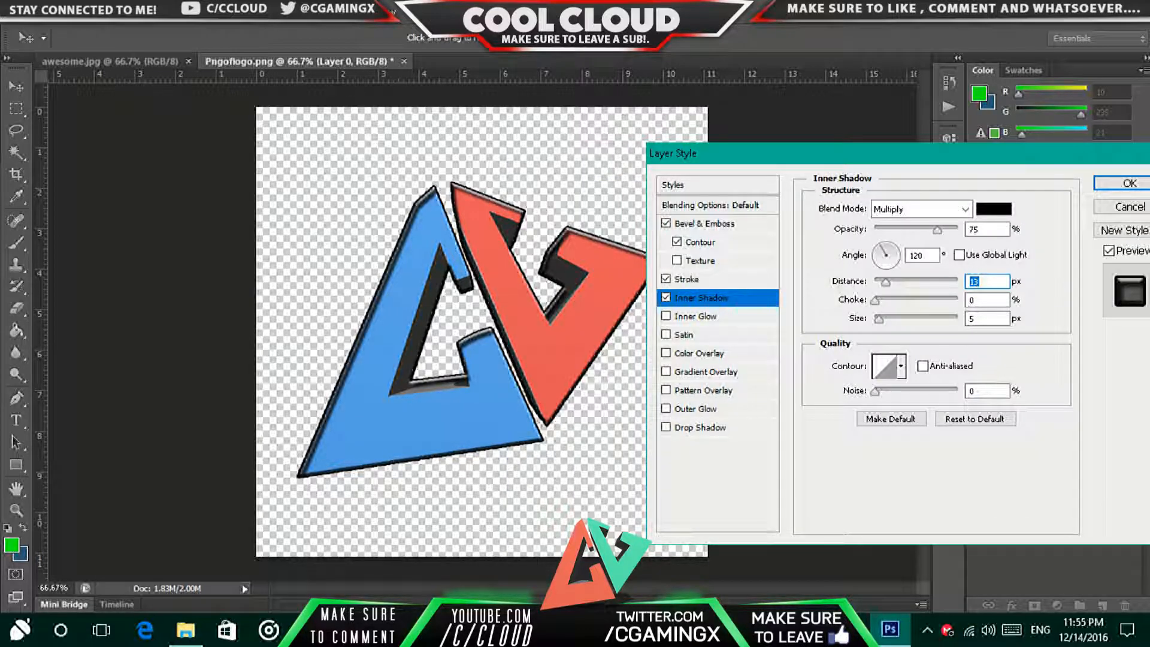
{"action": "double_click", "coordinate": [917, 256]}
{"action": "type", "text": "90"}
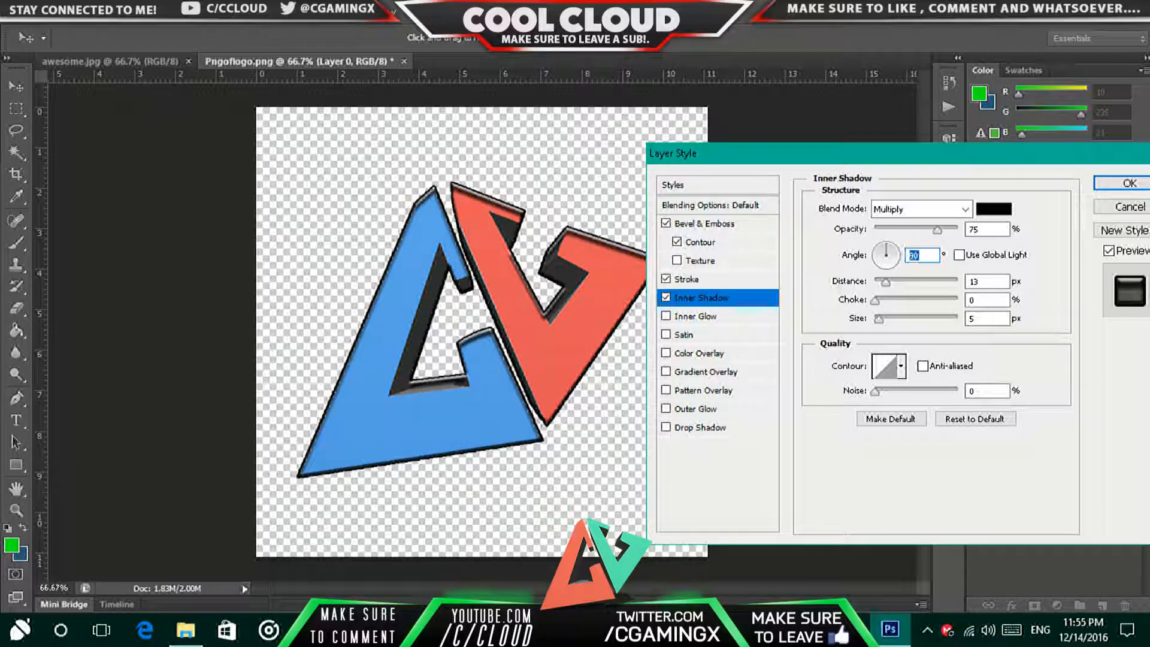
{"action": "left_click", "coordinate": [959, 255]}
{"action": "double_click", "coordinate": [917, 256]}
Set the inner shadow's opacity to 100%, choke to 8% and size to 32 px
{"action": "left_click_drag", "start_coordinate": [937, 230], "coordinate": [959, 230]}
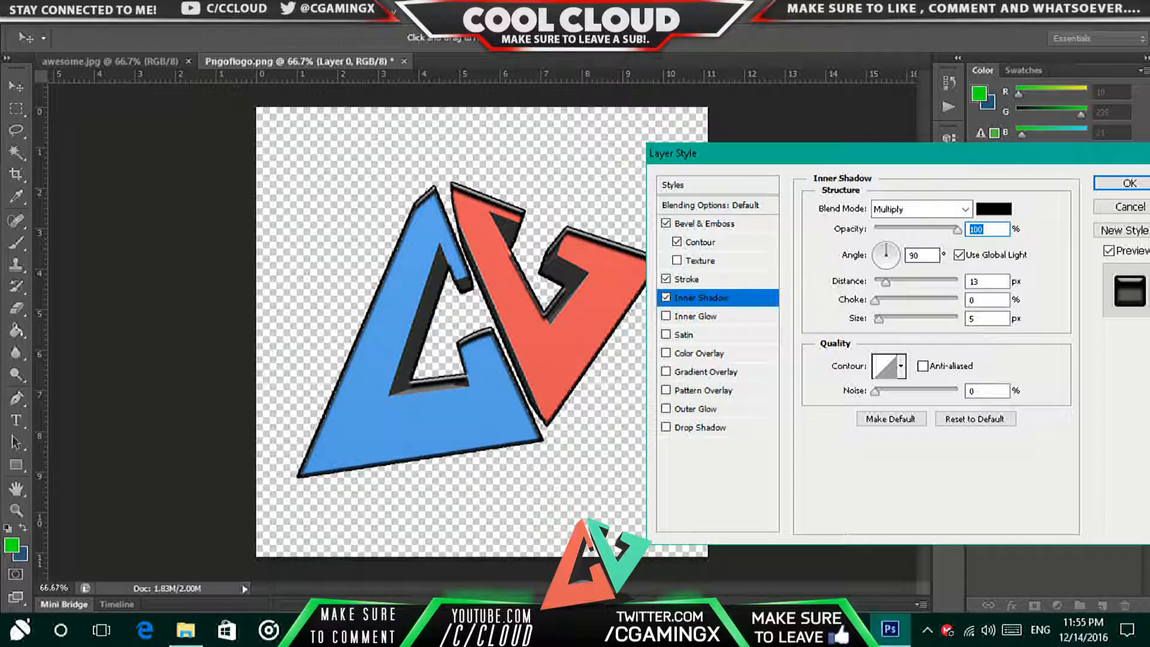
{"action": "left_click_drag", "start_coordinate": [875, 300], "coordinate": [891, 319]}
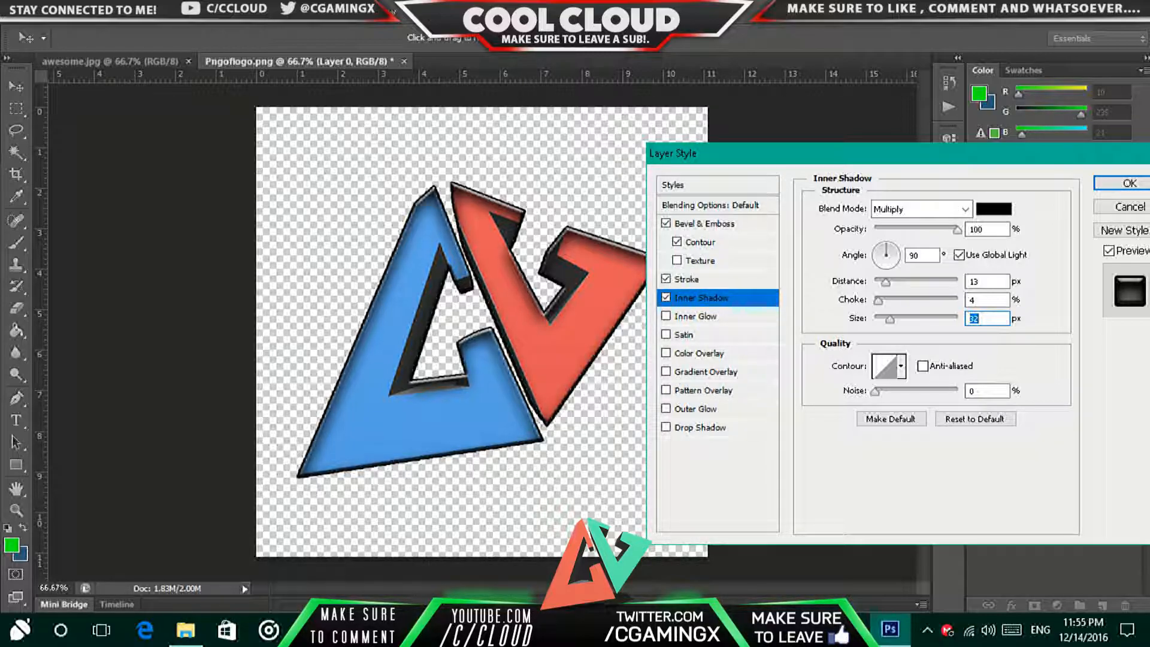
{"action": "left_click_drag", "start_coordinate": [879, 301], "coordinate": [881, 301]}
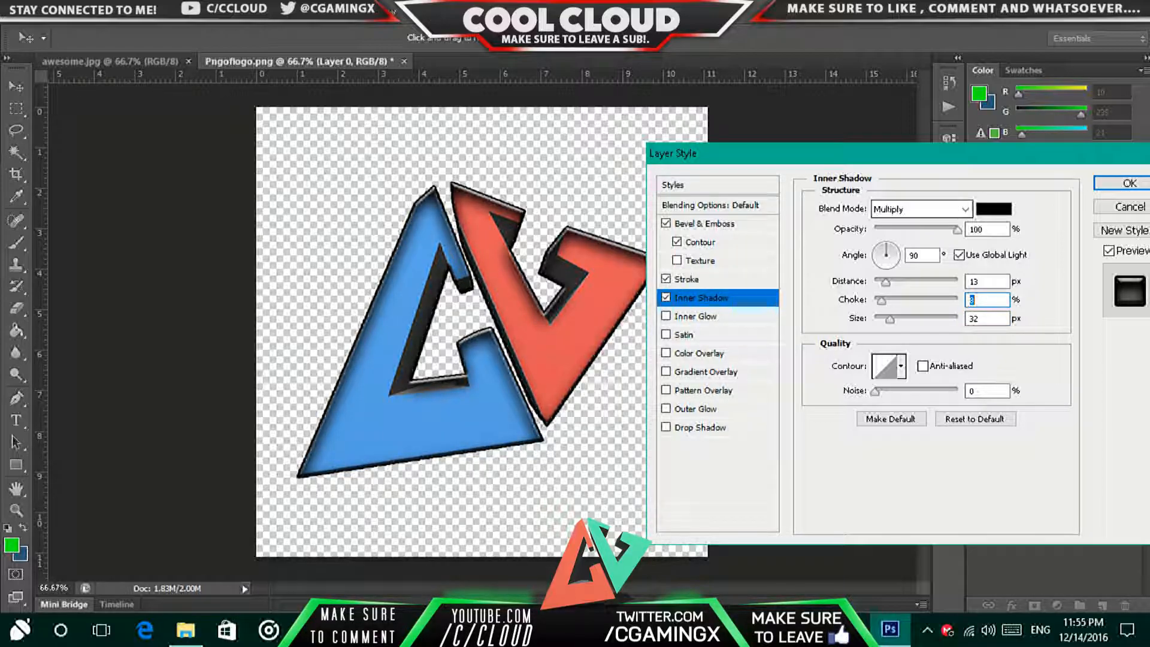
Change the inner shadow's blend mode to Linear Burn and reduce its distance to nearly 0 px
{"action": "left_click", "coordinate": [947, 208]}
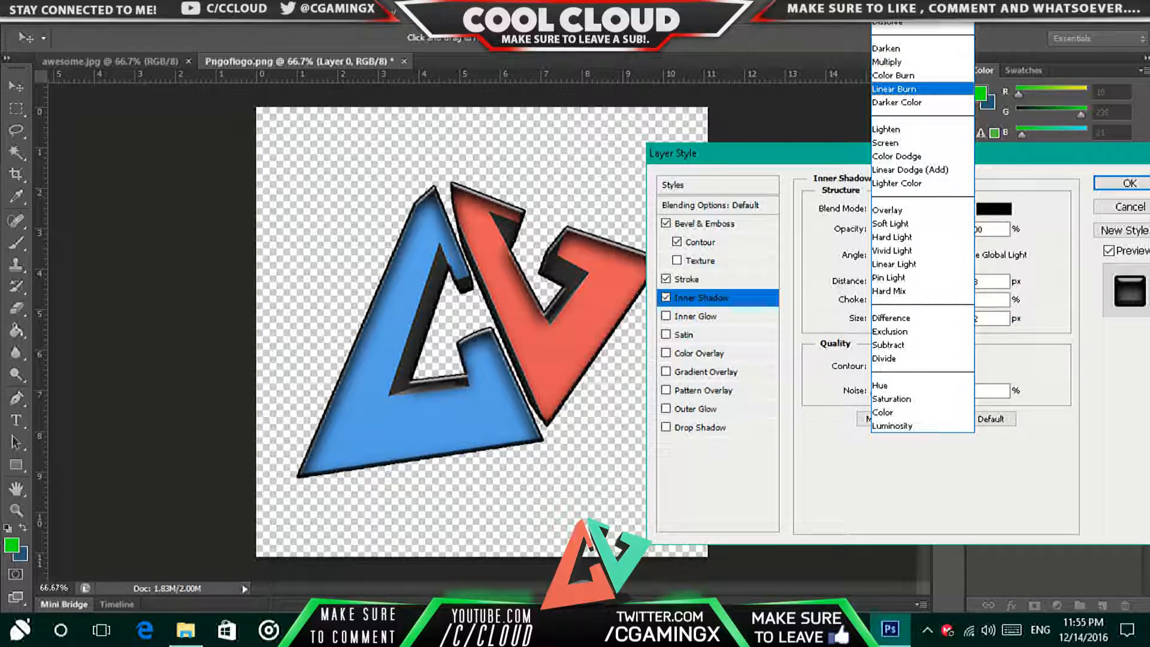
{"action": "left_click", "coordinate": [895, 89]}
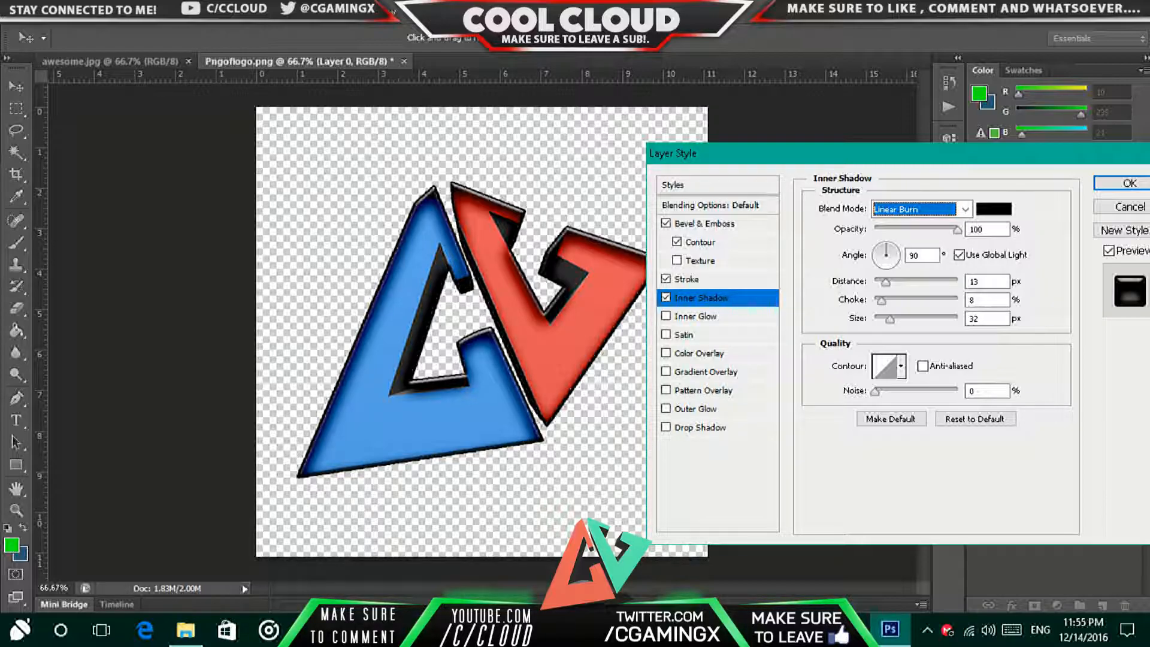
{"action": "mouse_move", "coordinate": [886, 281]}
{"action": "left_mouse_down"}
{"action": "mouse_move", "coordinate": [926, 281]}
{"action": "mouse_move", "coordinate": [875, 282]}
{"action": "left_mouse_up"}
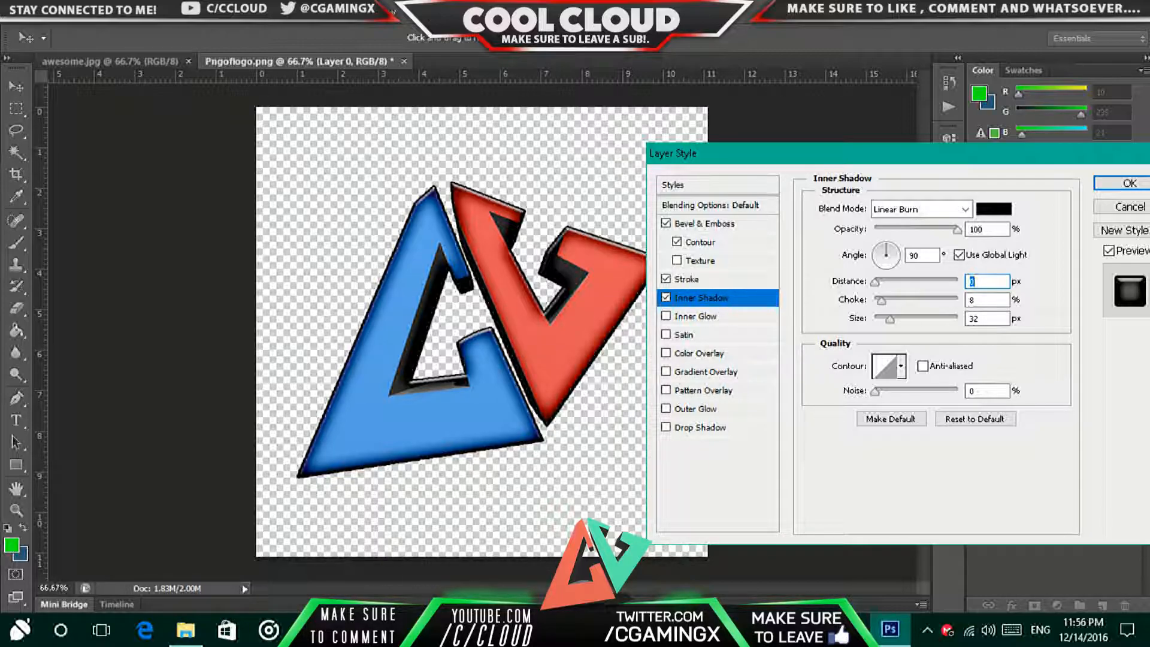
{"action": "key", "text": "Up"}
{"action": "key", "text": "Up"}
Leave Inner Glow and Outer Glow off for the logo and apply the layer style
{"action": "left_click", "coordinate": [695, 316]}
{"action": "left_click", "coordinate": [666, 316]}
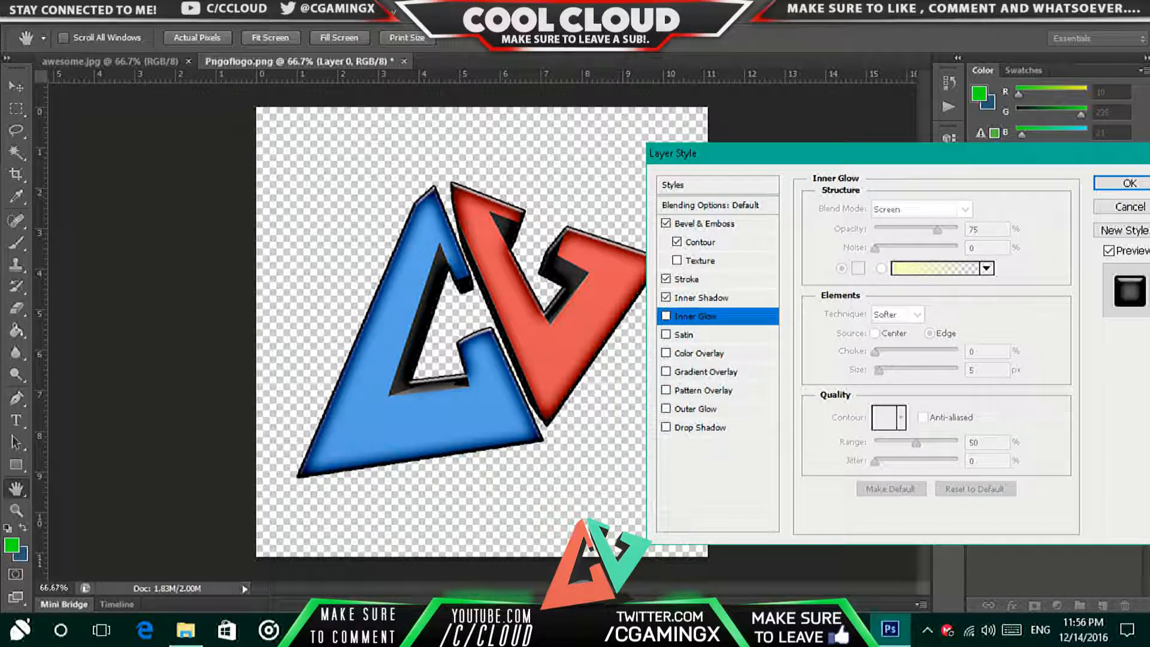
{"action": "left_click", "coordinate": [666, 408]}
{"action": "left_click", "coordinate": [1130, 207]}
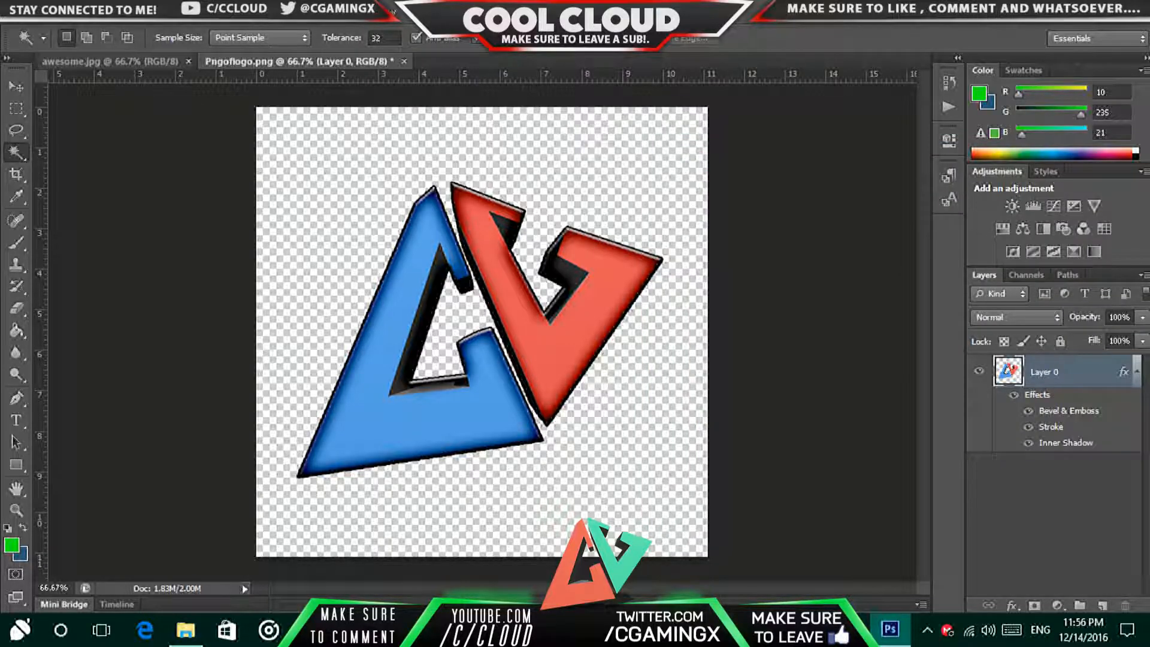
Compare the styled logo in Pngoflogo.png with the finished example awesome.jpg
{"action": "left_click", "coordinate": [110, 62]}
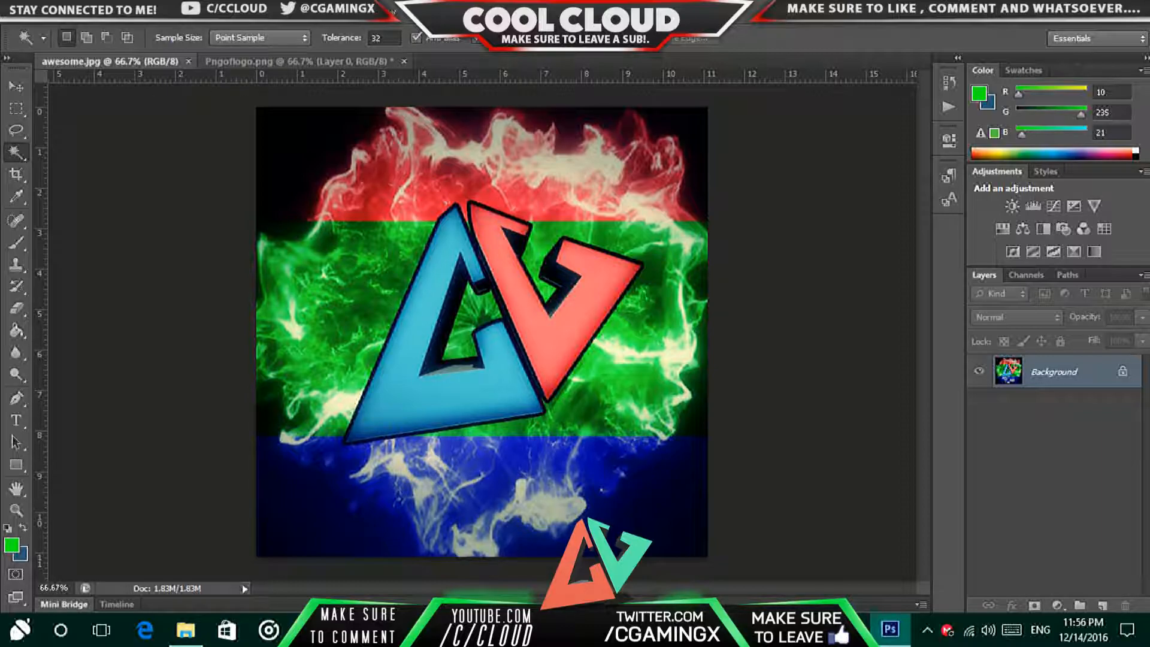
{"action": "left_click", "coordinate": [299, 61]}
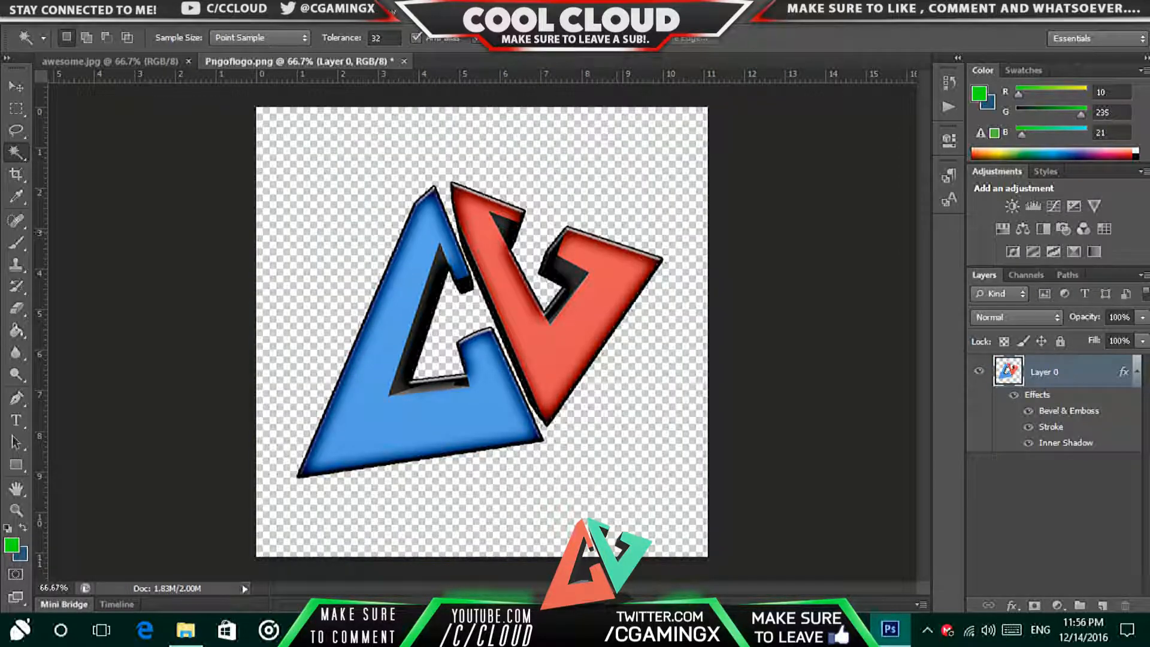
{"action": "left_click", "coordinate": [110, 61]}
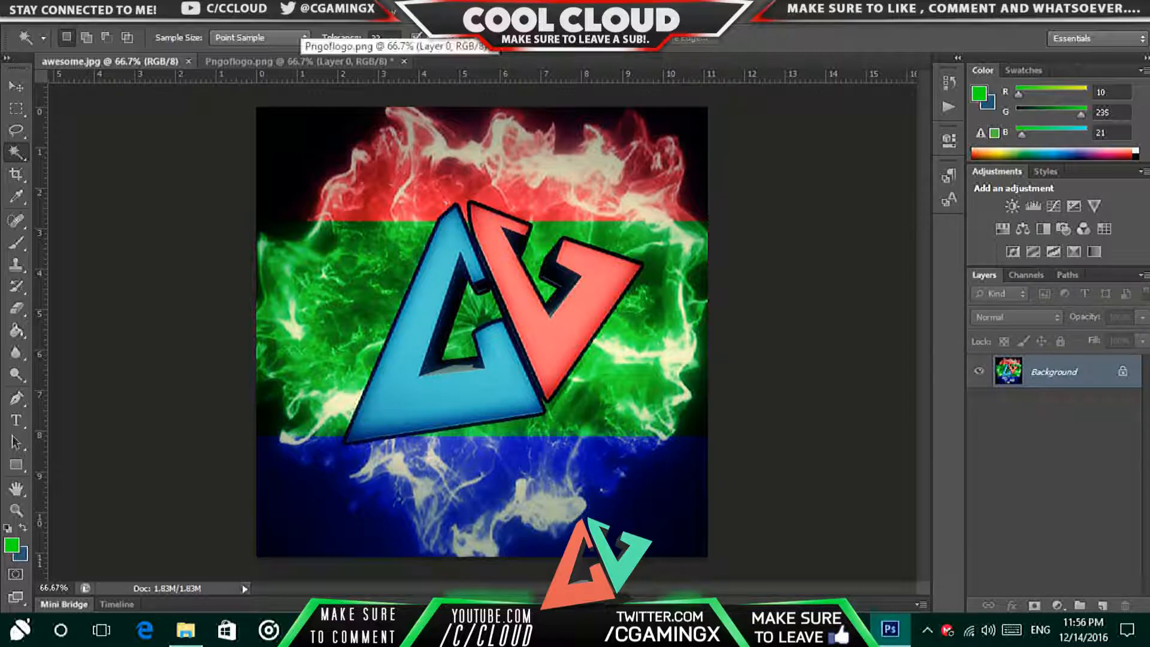
{"action": "left_click", "coordinate": [298, 61]}
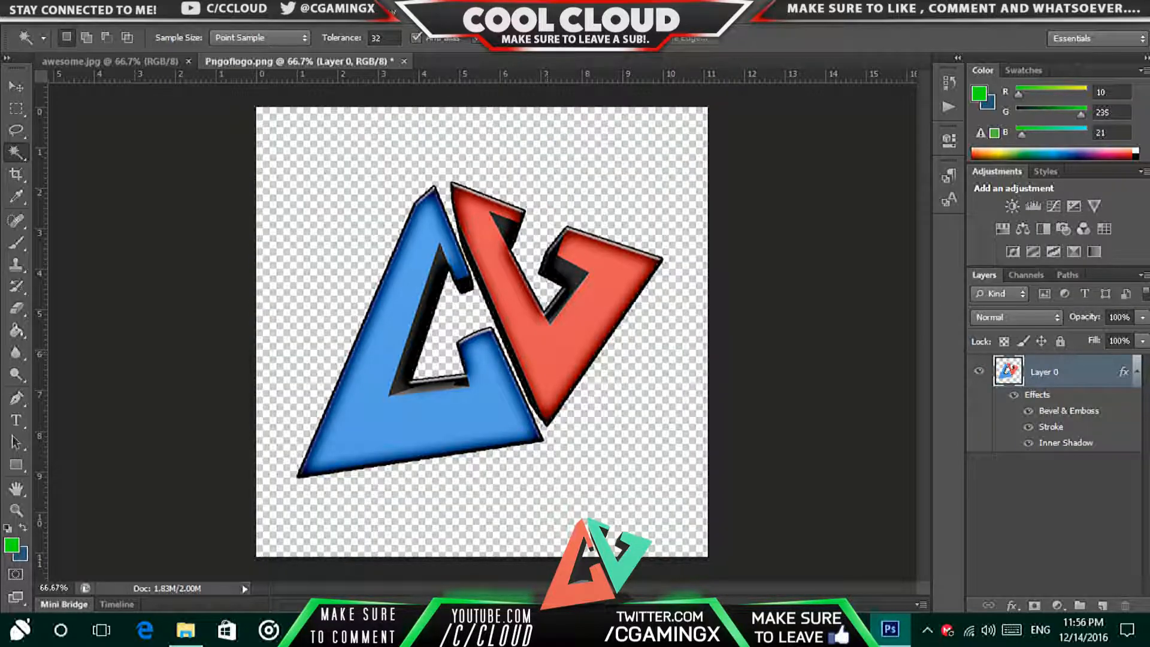
Switch to the Opera browser and search Google Images for "shockwave"
{"action": "left_click", "coordinate": [765, 631]}
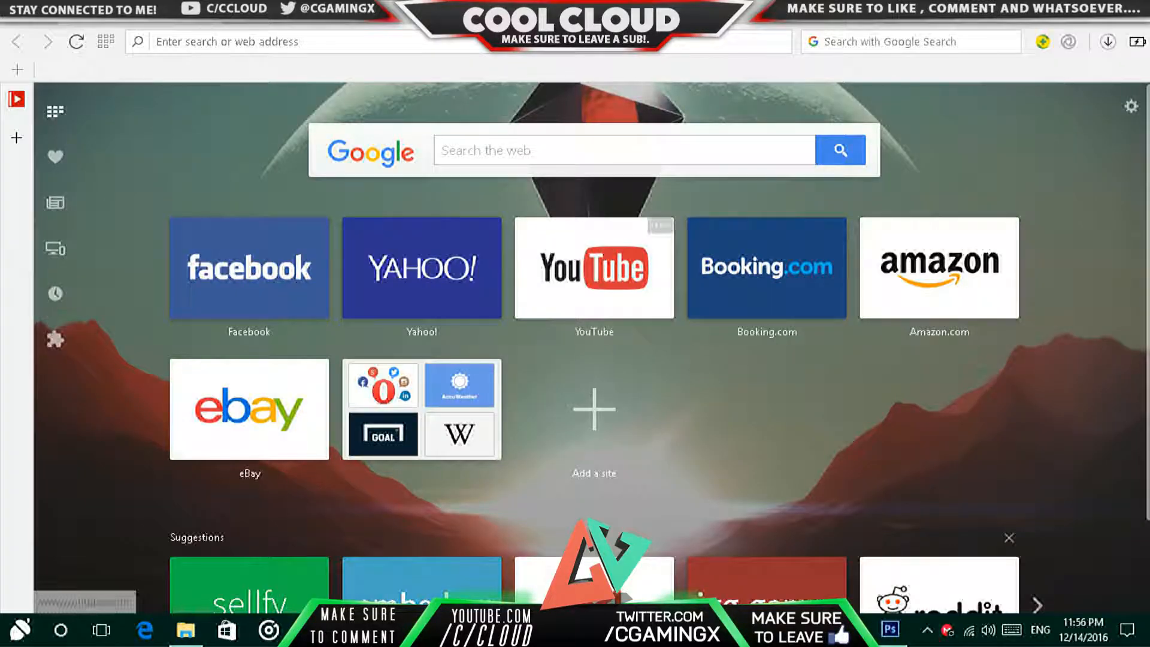
{"action": "left_click", "coordinate": [625, 151]}
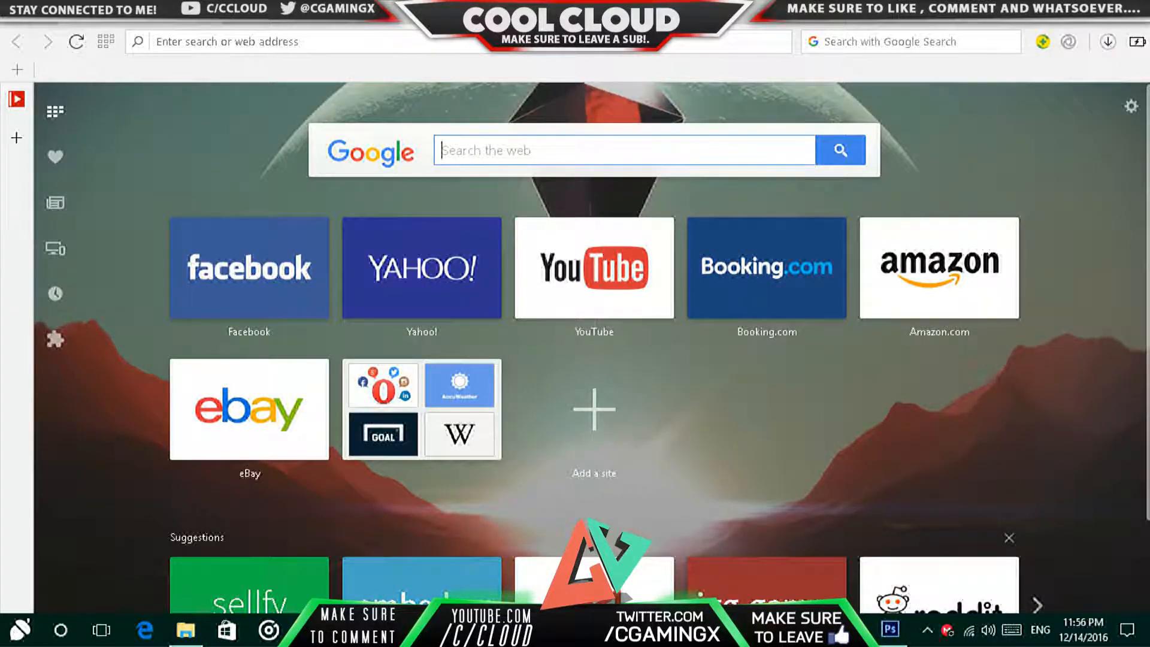
{"action": "type", "text": "shockwa"}
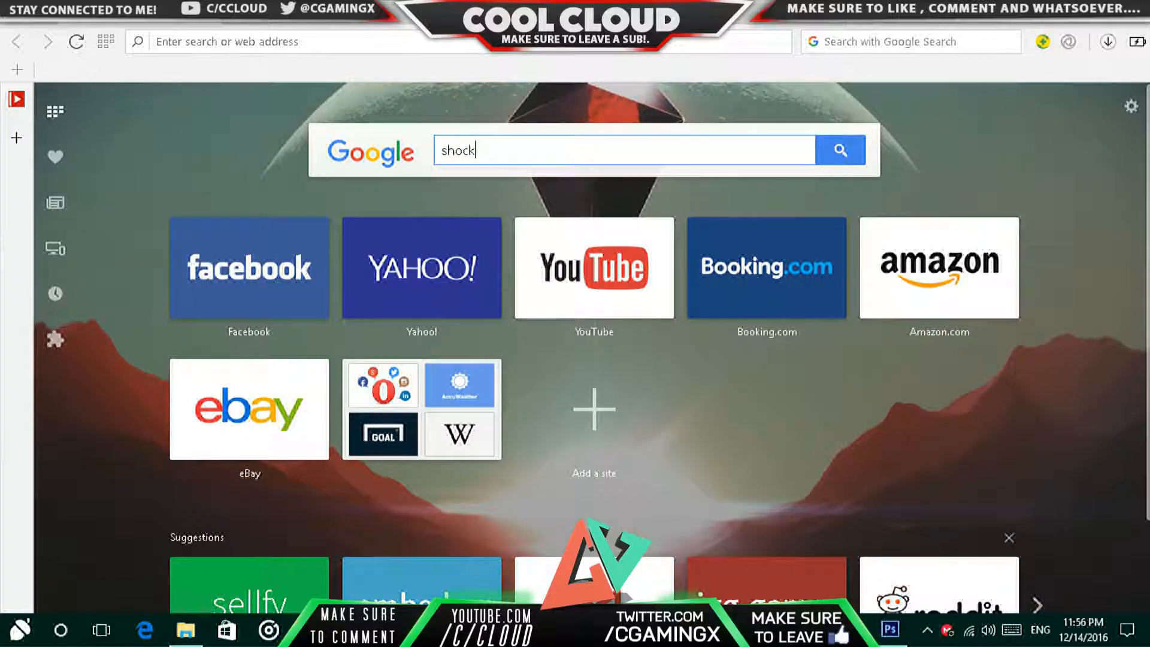
{"action": "type", "text": "ve"}
{"action": "key", "text": "Return"}
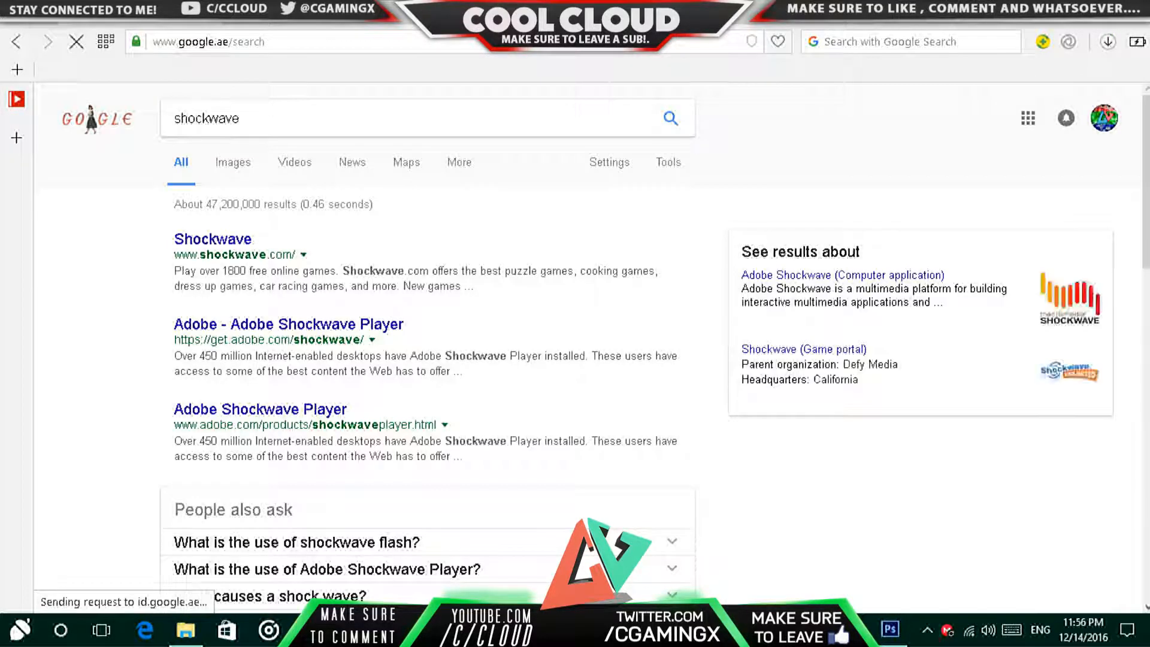
{"action": "left_click", "coordinate": [233, 162]}
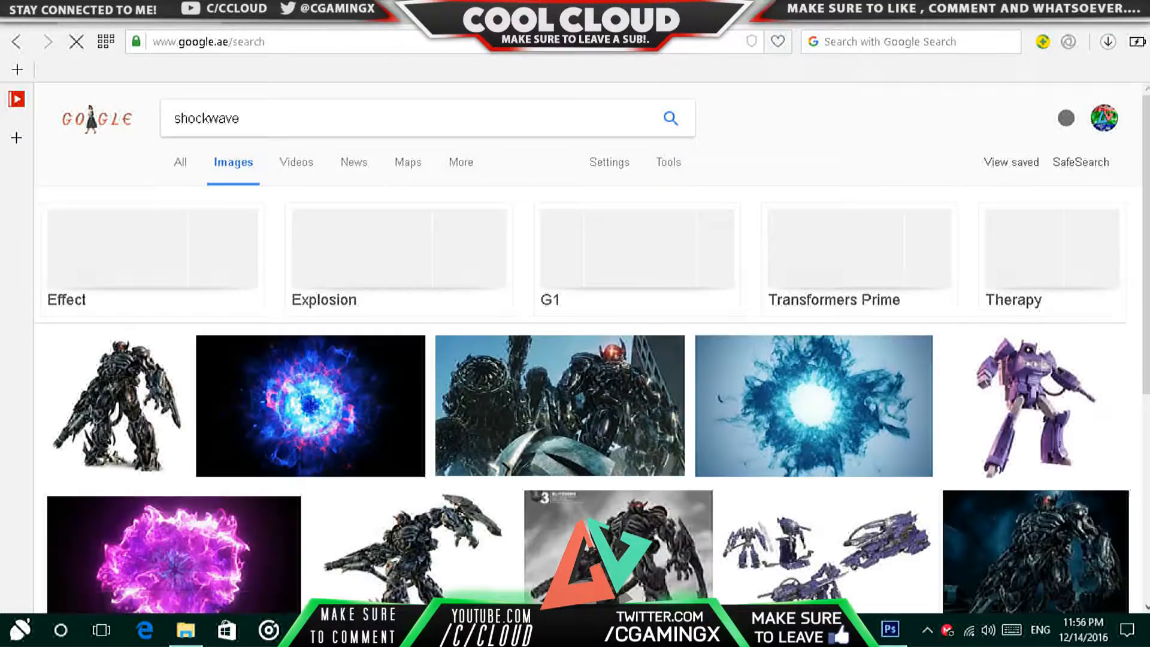
Copy the purple "Shockwave By Video Copilot" image from the search results and paste it into Pngoflogo.png in Photoshop
{"action": "scroll", "coordinate": [311, 406], "scroll_direction": "down", "scroll_amount": 2}
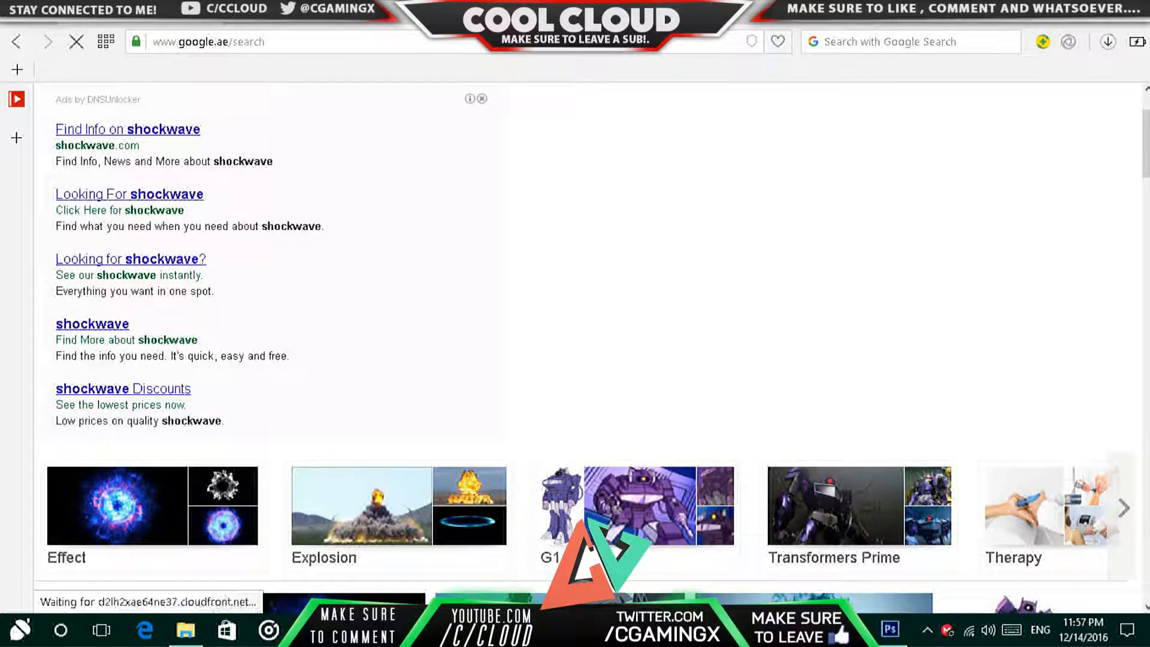
{"action": "scroll", "coordinate": [403, 300], "scroll_direction": "down", "scroll_amount": 4}
{"action": "scroll", "coordinate": [403, 300], "scroll_direction": "up", "scroll_amount": 3}
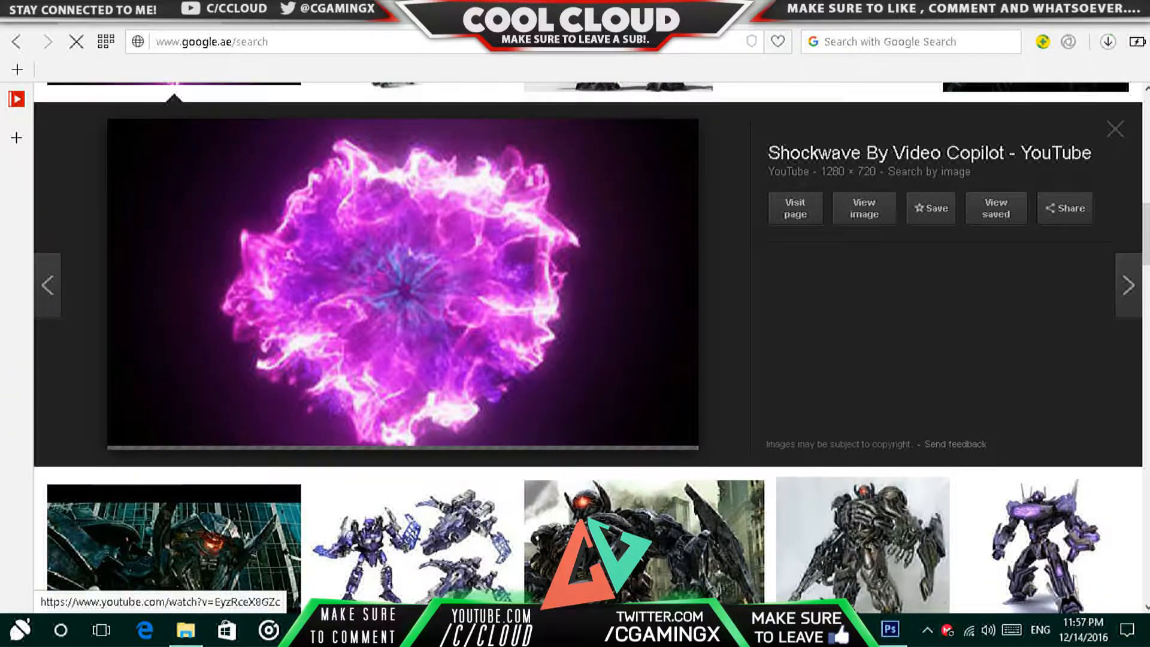
{"action": "scroll", "coordinate": [402, 282], "scroll_direction": "up", "scroll_amount": 2}
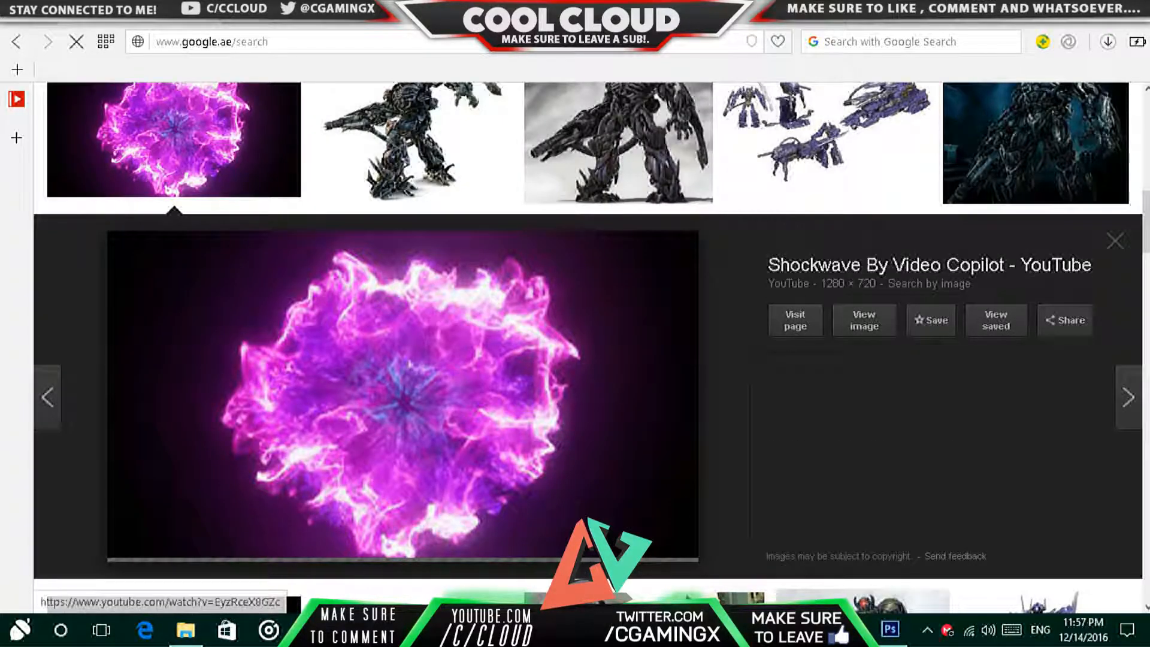
{"action": "right_click", "coordinate": [460, 395]}
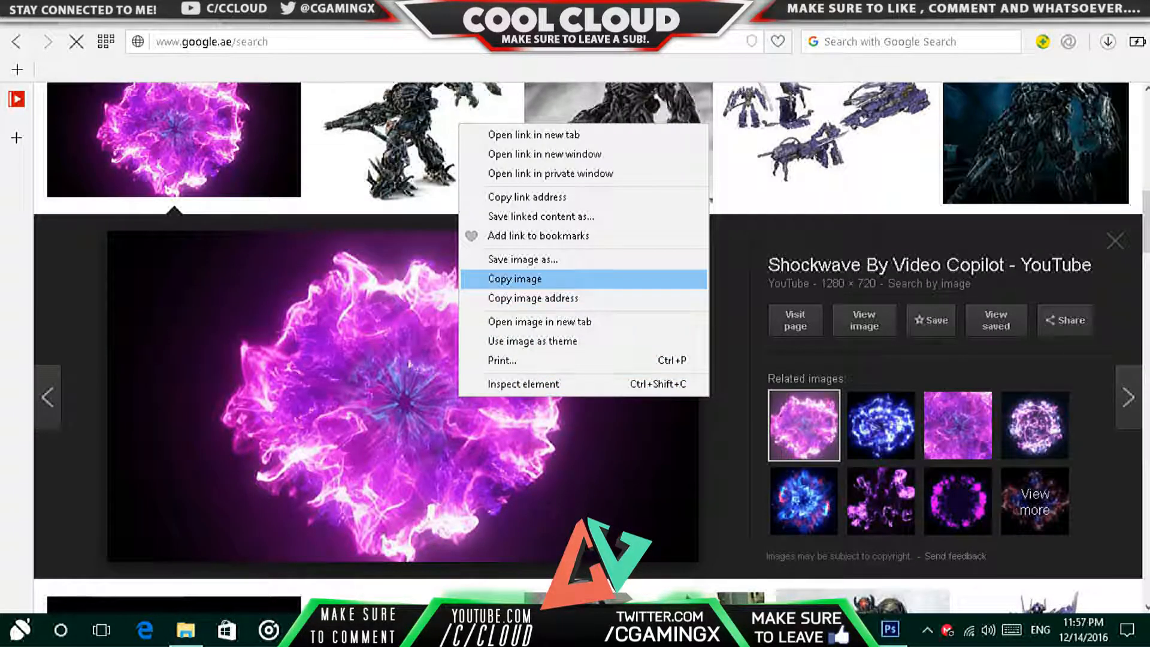
{"action": "key", "text": "Return"}
{"action": "key", "text": "alt+Tab"}
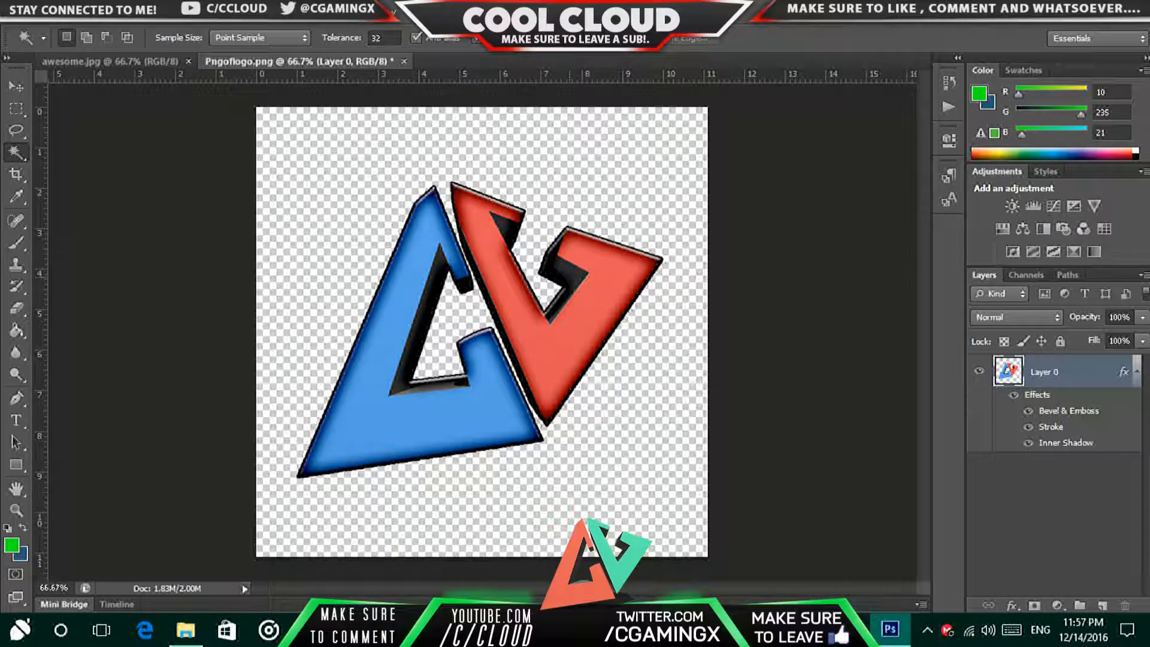
{"action": "key", "text": "ctrl+v"}
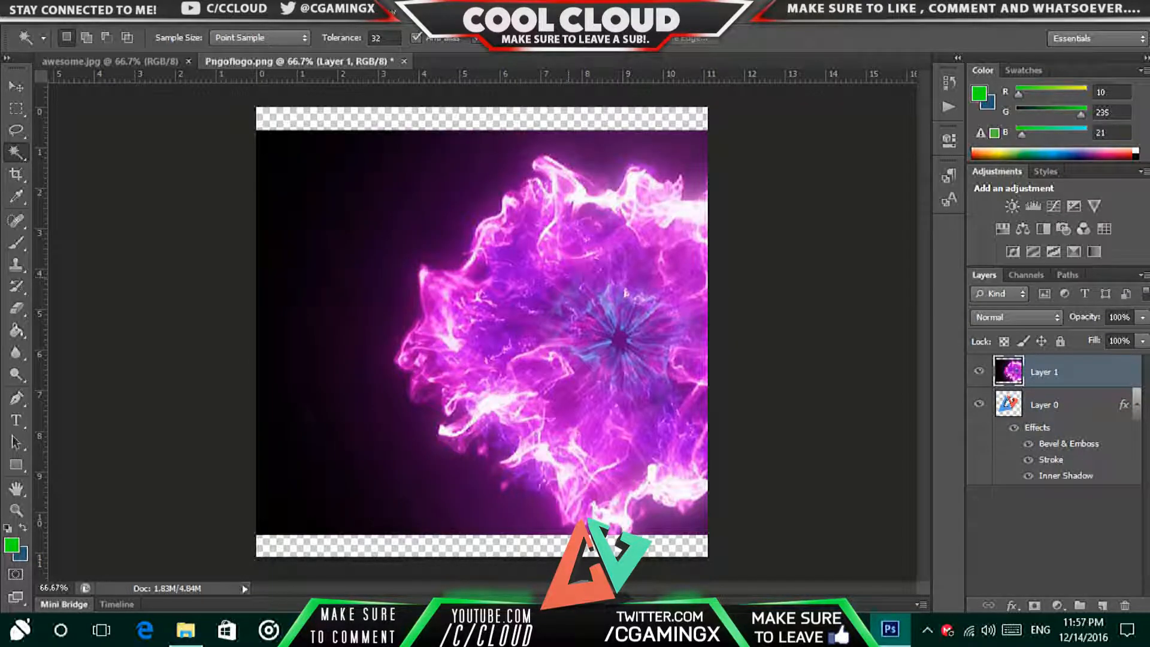
Reposition the pasted shockwave image and scale it to about 114% so it covers the whole canvas
{"action": "key", "text": "v"}
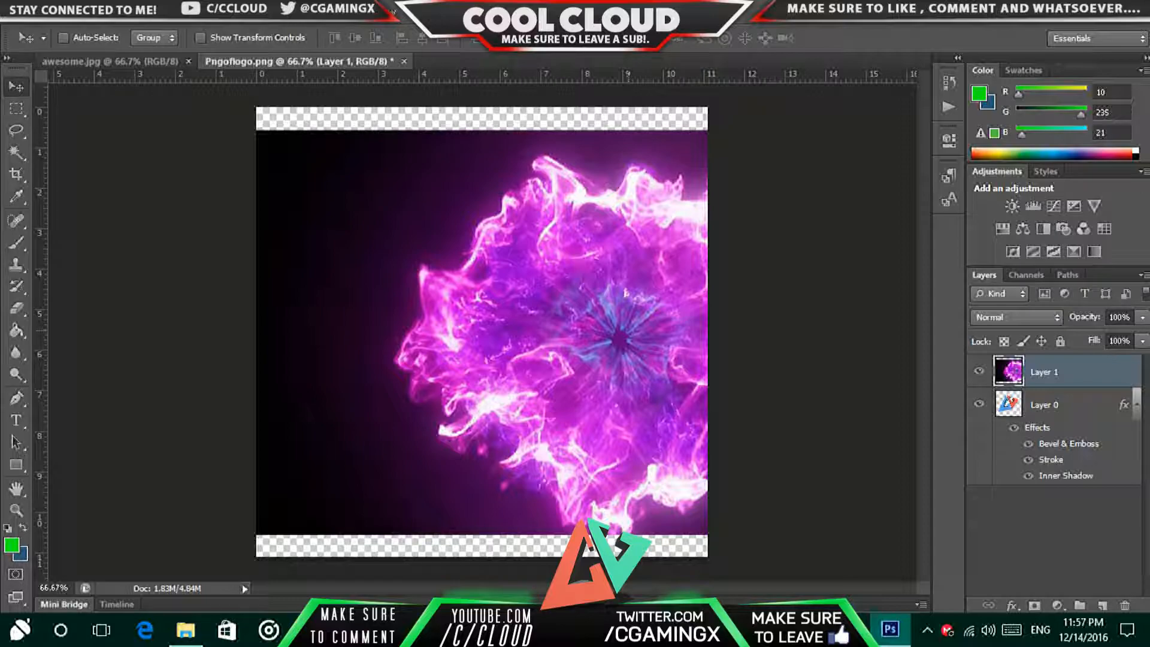
{"action": "left_click_drag", "start_coordinate": [680, 296], "coordinate": [541, 262]}
{"action": "key", "text": "ctrl+t"}
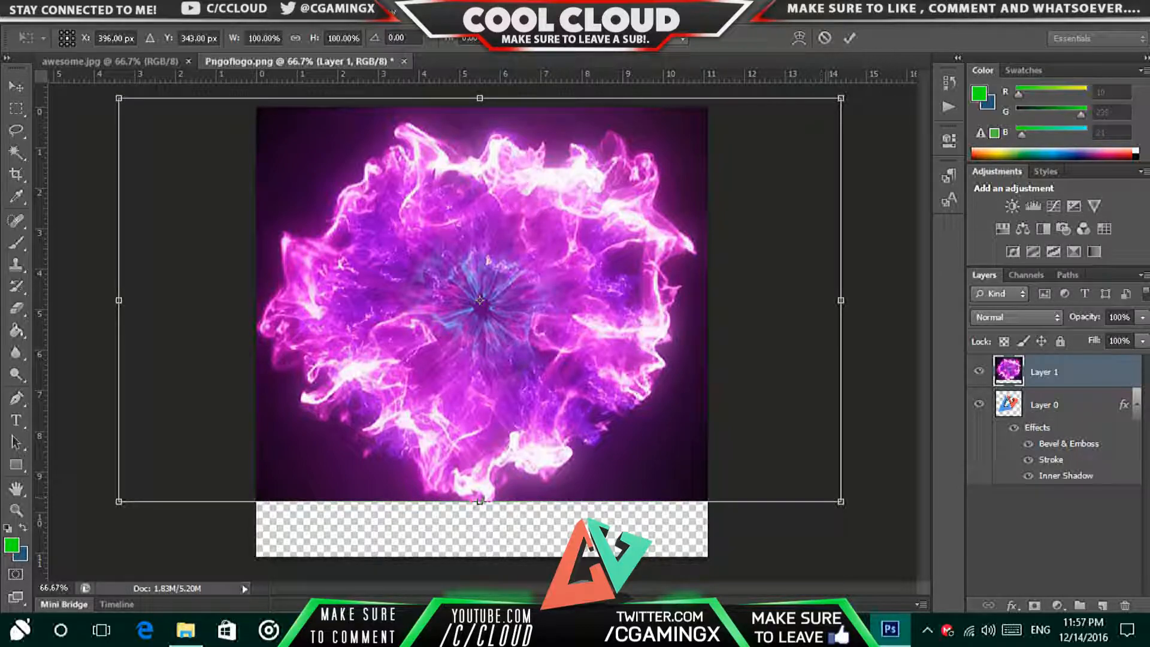
{"action": "left_click_drag", "start_coordinate": [841, 501], "coordinate": [761, 457]}
{"action": "left_click_drag", "start_coordinate": [635, 342], "coordinate": [658, 346]}
{"action": "left_click_drag", "start_coordinate": [783, 458], "coordinate": [963, 559]}
{"action": "left_click_drag", "start_coordinate": [743, 393], "coordinate": [680, 392]}
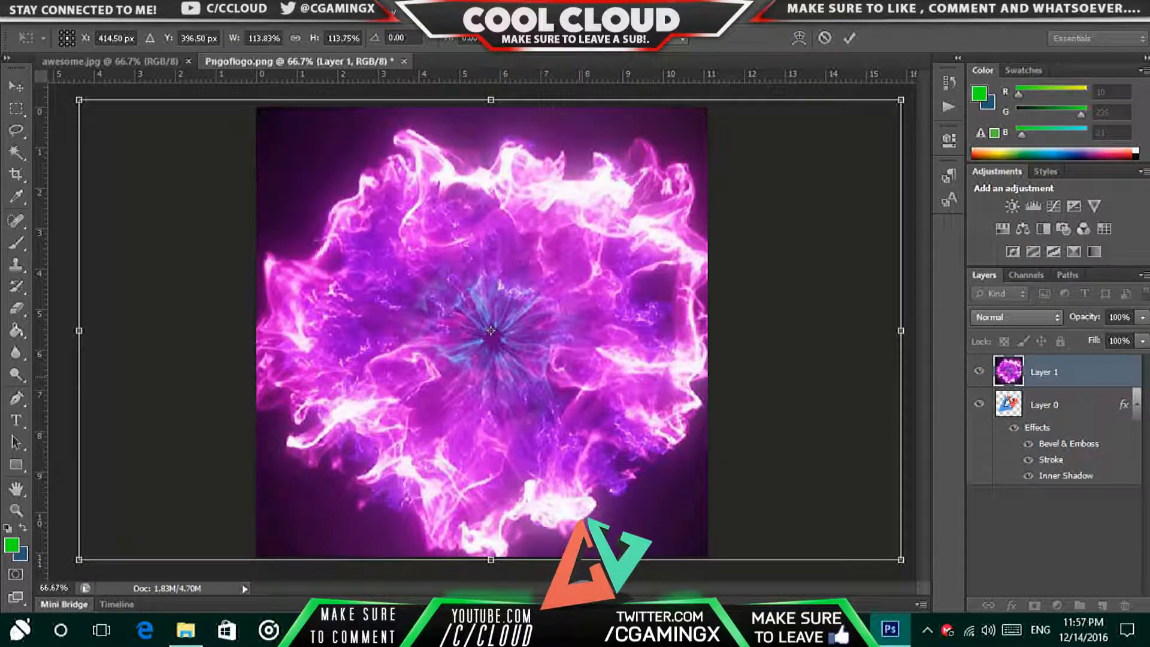
{"action": "key", "text": "Return"}
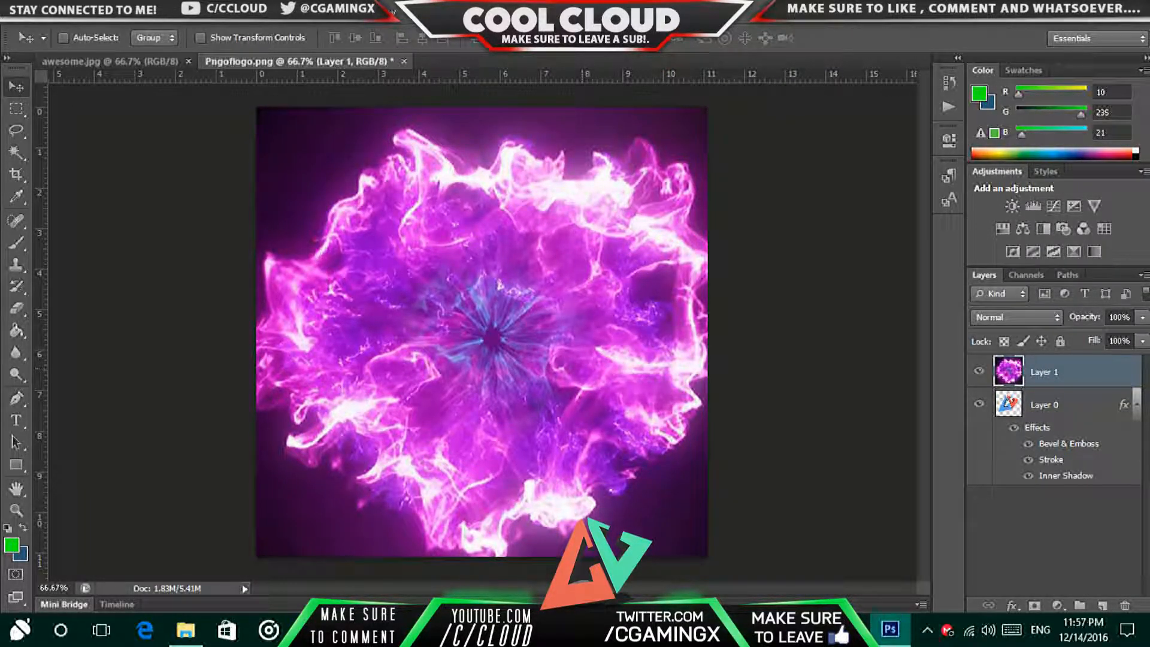
Move the shockwave layer beneath the logo layer and scale the logo down slightly around its center
{"action": "key", "text": "ctrl+bracketleft"}
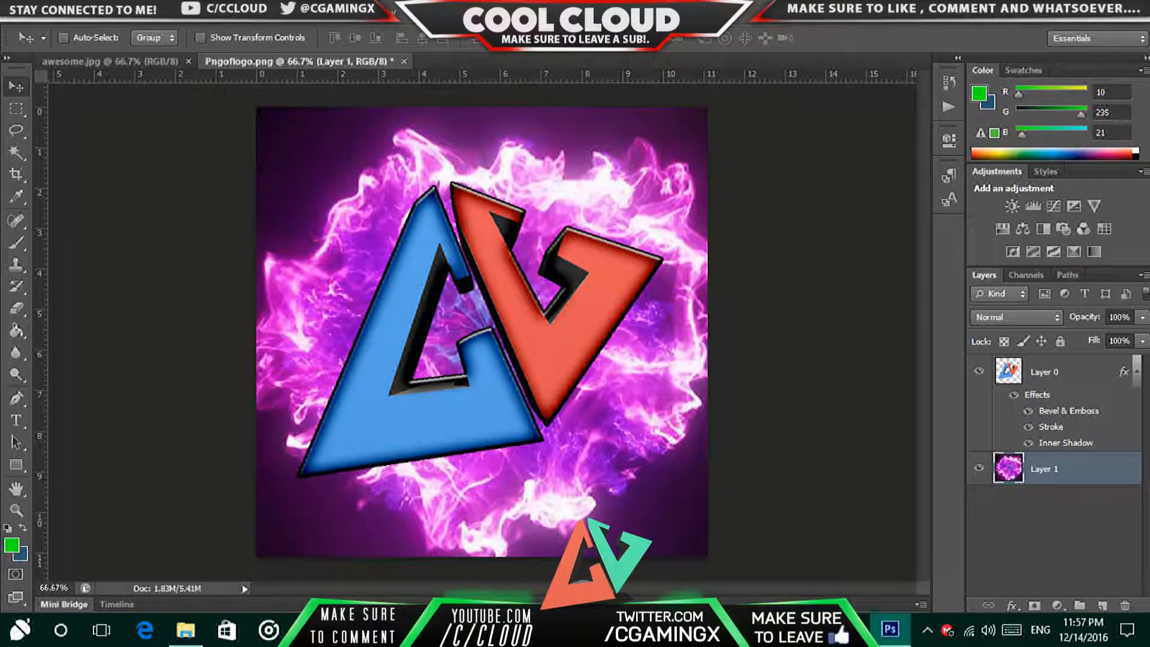
{"action": "left_click", "coordinate": [1054, 372]}
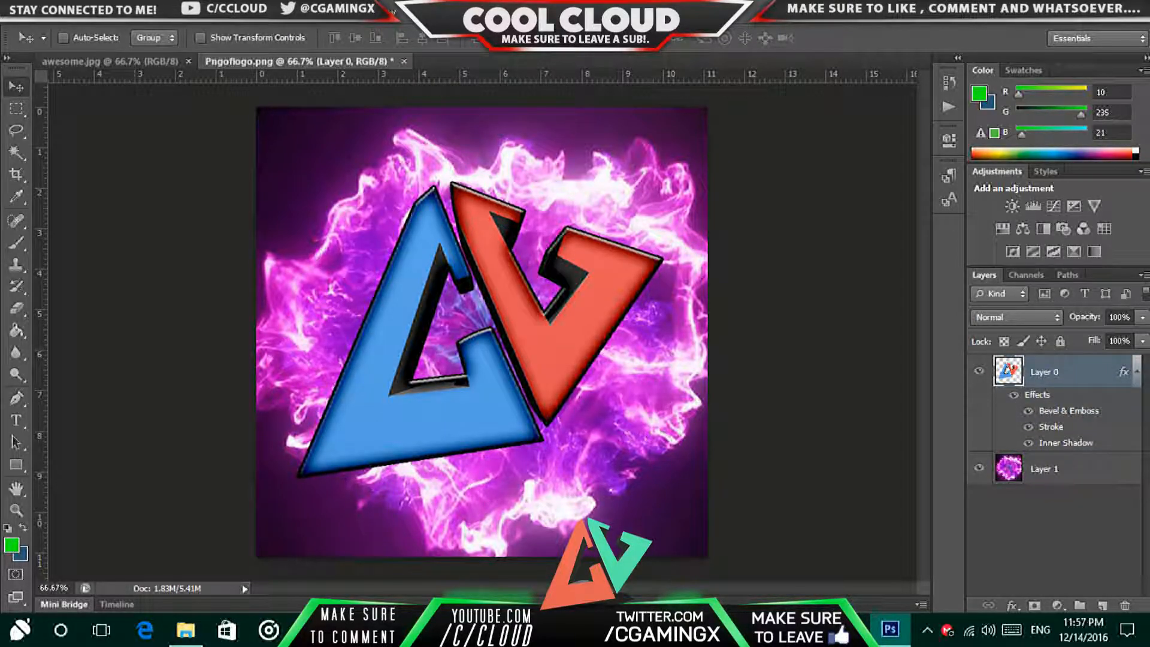
{"action": "key", "text": "ctrl+t"}
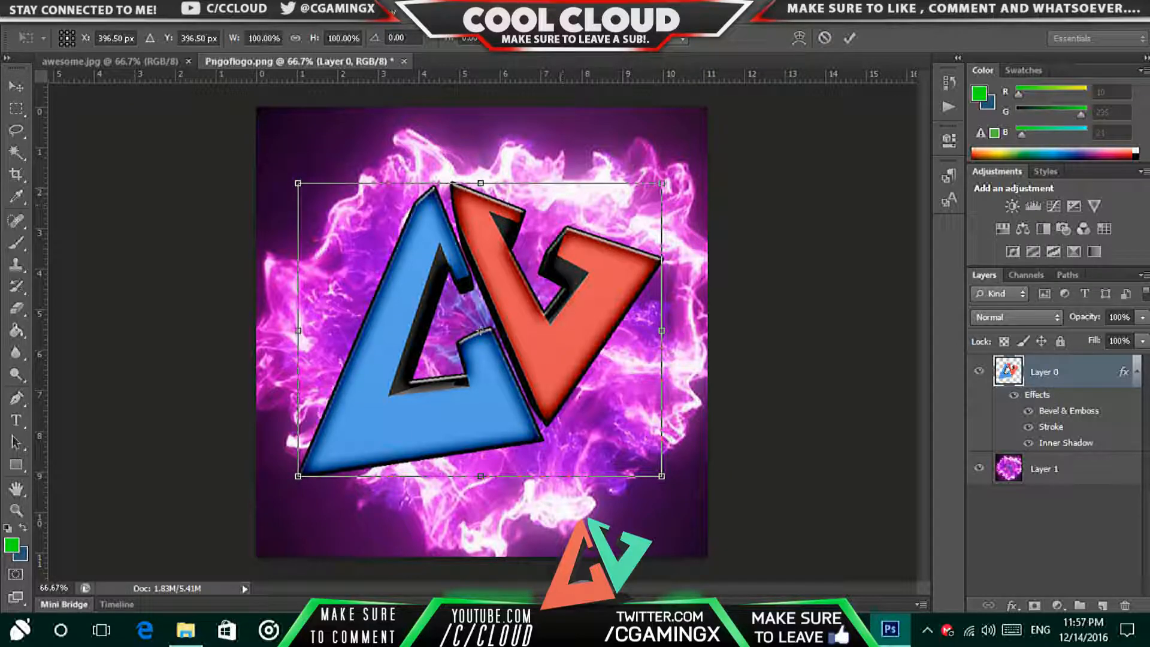
{"action": "left_click_drag", "start_coordinate": [661, 183], "coordinate": [635, 204]}
{"action": "key", "text": "Return"}
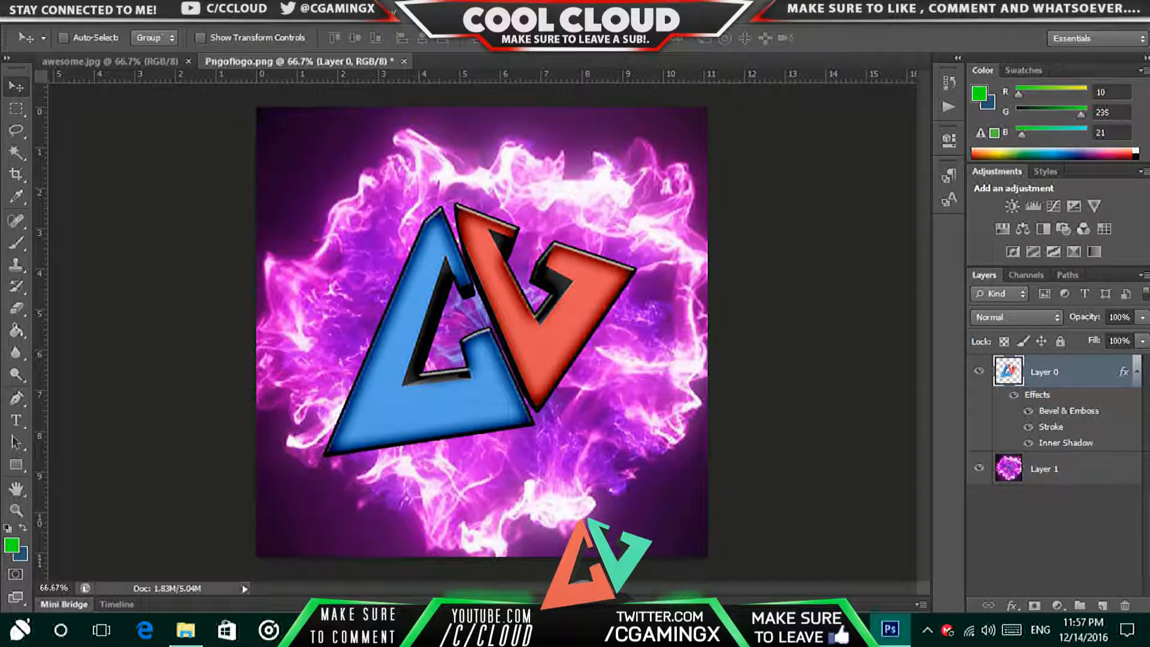
Align the shockwave layer to the full-canvas selection, centering it horizontally, and deselect
{"action": "left_click", "coordinate": [1069, 469]}
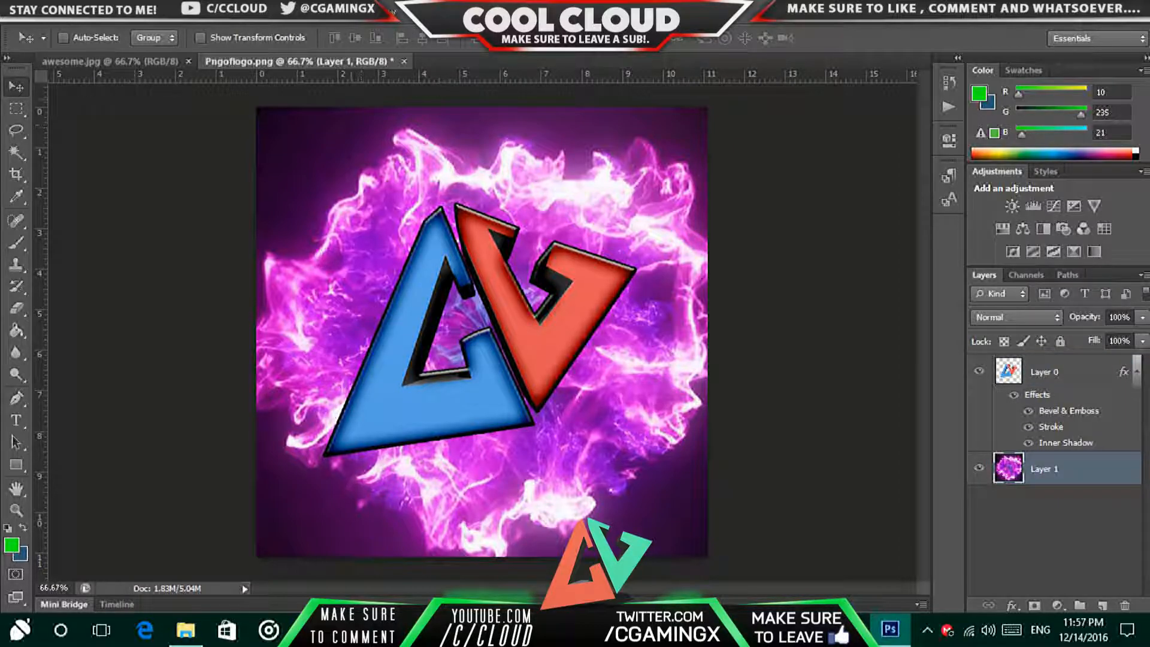
{"action": "key", "text": "ctrl+a"}
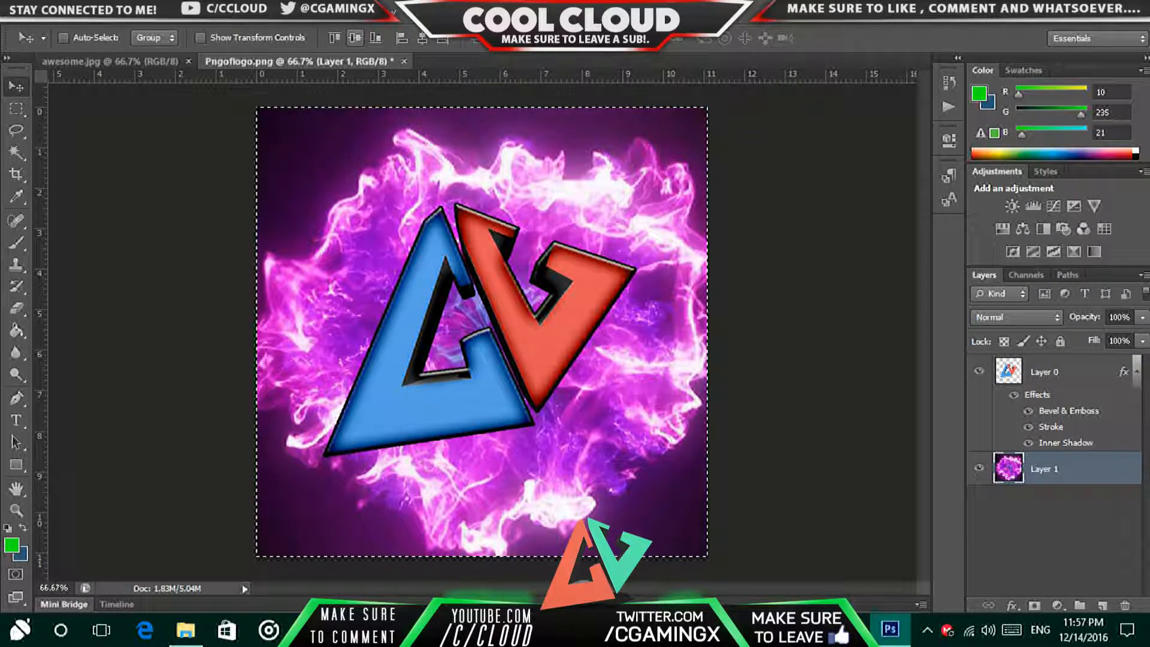
{"action": "left_click", "coordinate": [375, 38]}
{"action": "left_click", "coordinate": [422, 37]}
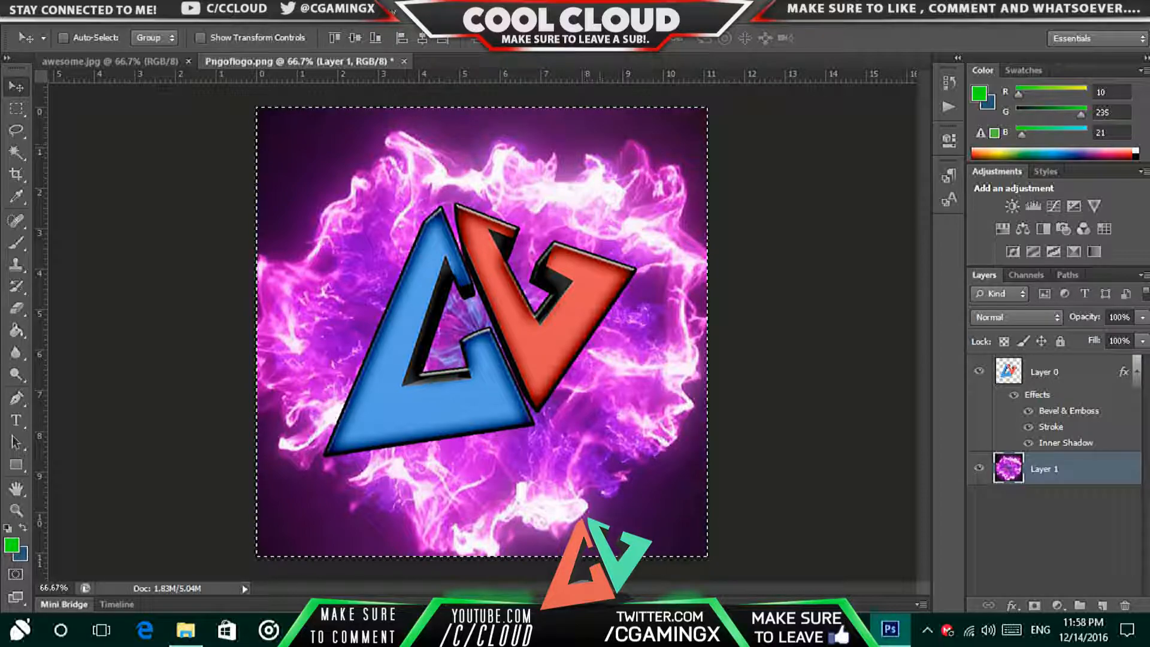
{"action": "key", "text": "ctrl+d"}
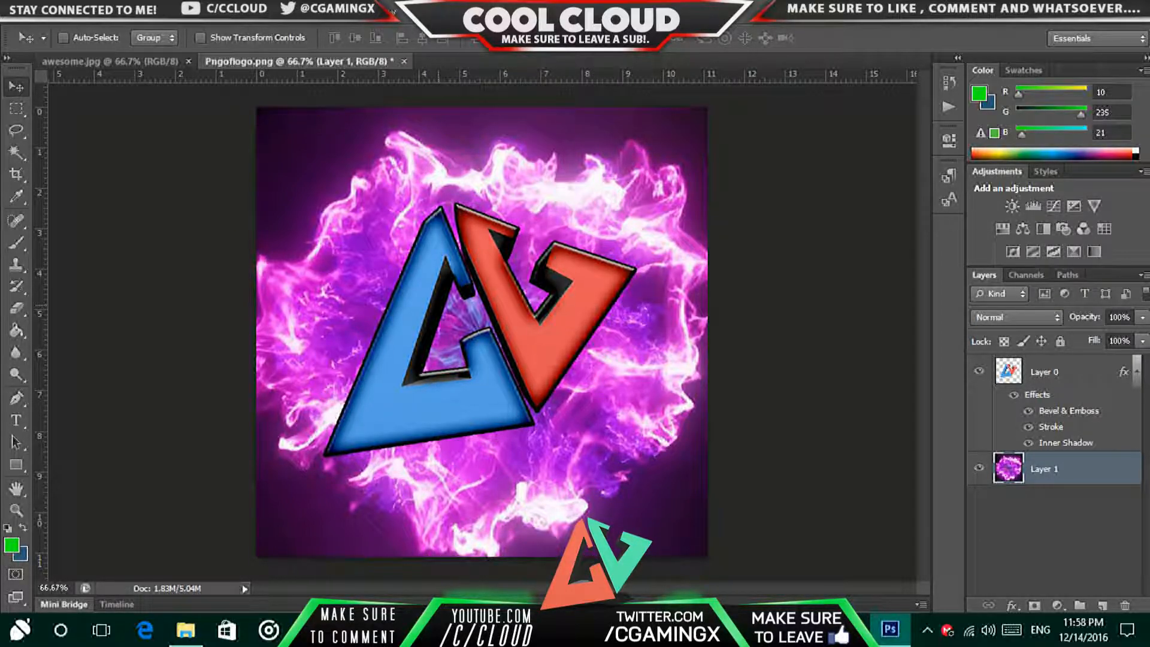
Check awesome.jpg for the stripe layout and draw a rectangle about 888 × 266 px across the top third of Pngoflogo.png
{"action": "key", "text": "ctrl+Tab"}
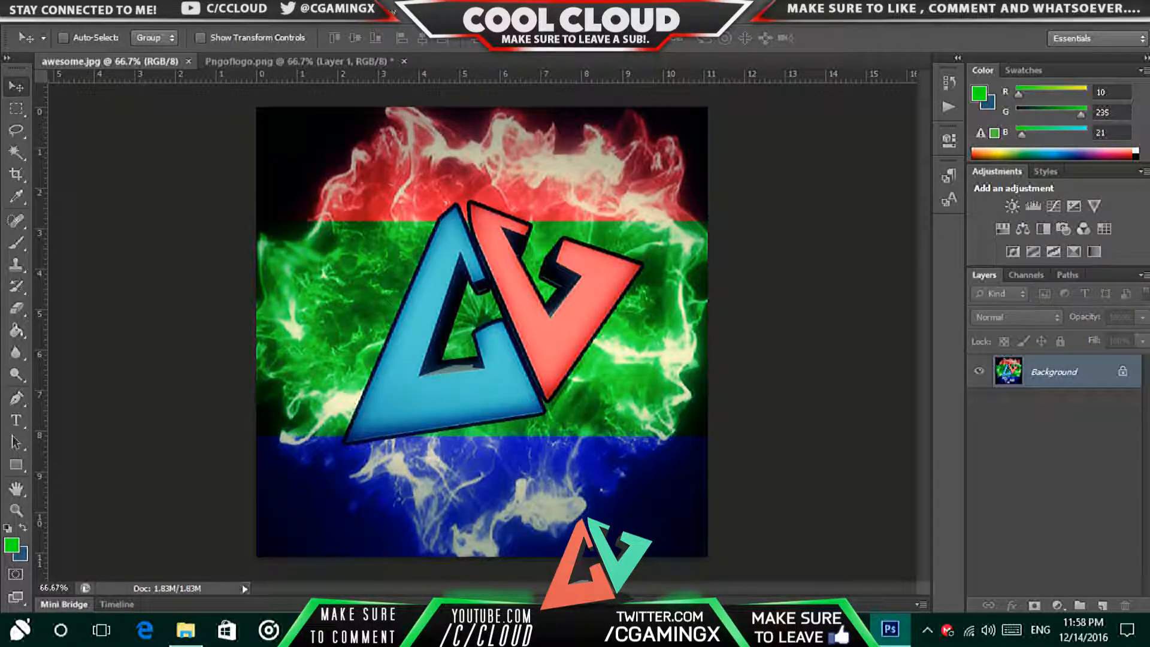
{"action": "key", "text": "ctrl+Tab"}
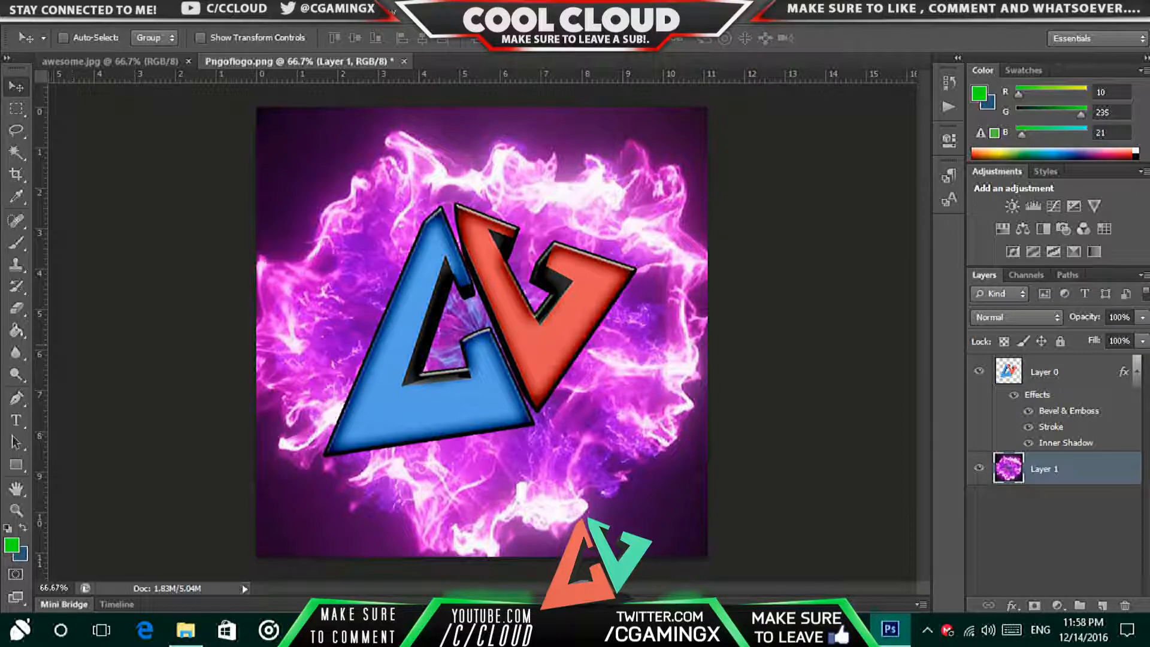
{"action": "left_click", "coordinate": [16, 464]}
{"action": "mouse_move", "coordinate": [246, 101]}
{"action": "left_mouse_down"}
{"action": "mouse_move", "coordinate": [624, 169]}
{"action": "mouse_move", "coordinate": [766, 230]}
{"action": "mouse_move", "coordinate": [746, 248]}
{"action": "left_mouse_up"}
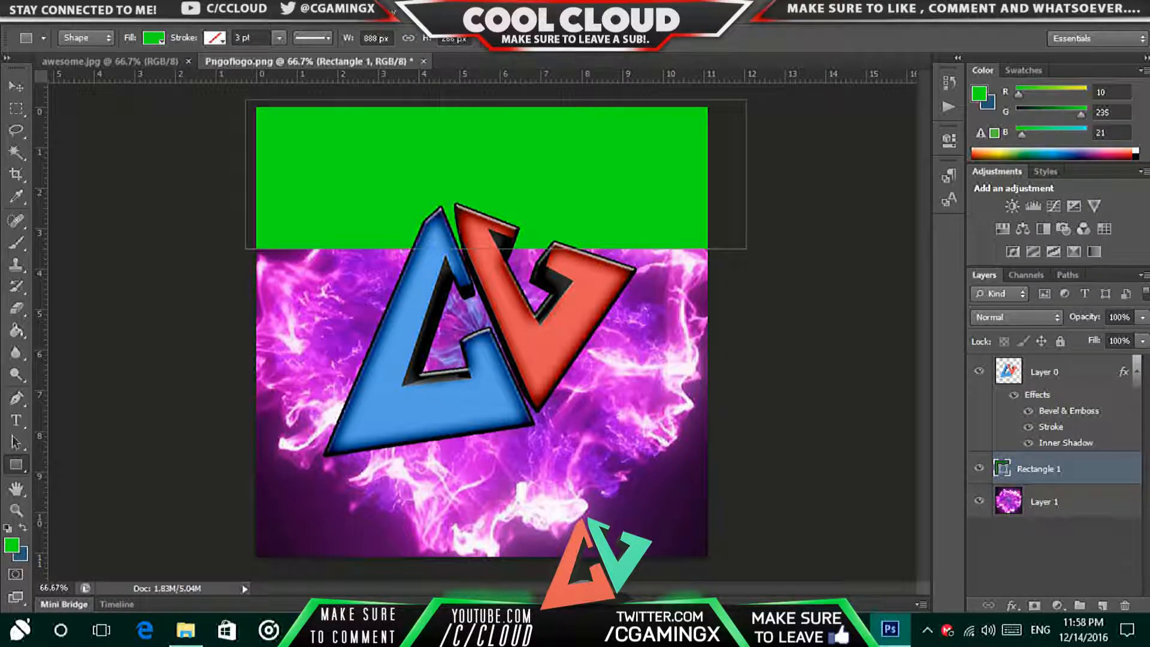
{"action": "left_click", "coordinate": [949, 140]}
{"action": "left_click", "coordinate": [949, 140]}
{"action": "left_click", "coordinate": [949, 176]}
Check the stripe colors in awesome.jpg and set the top rectangle's fill to red
{"action": "left_click", "coordinate": [142, 61]}
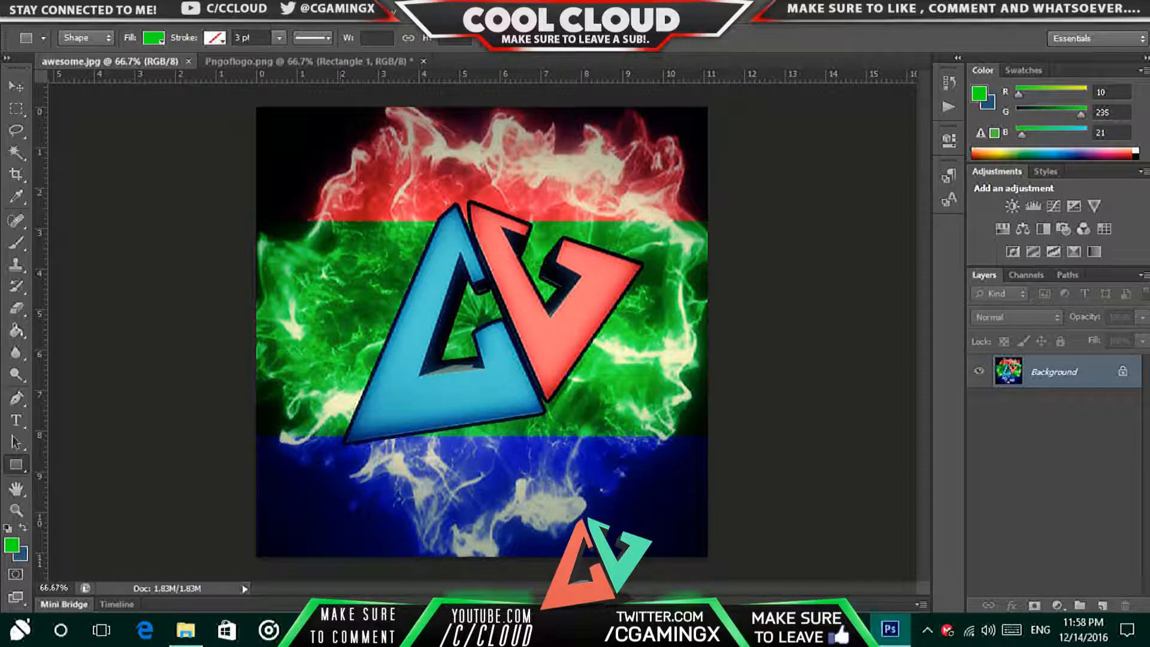
{"action": "left_click", "coordinate": [323, 62]}
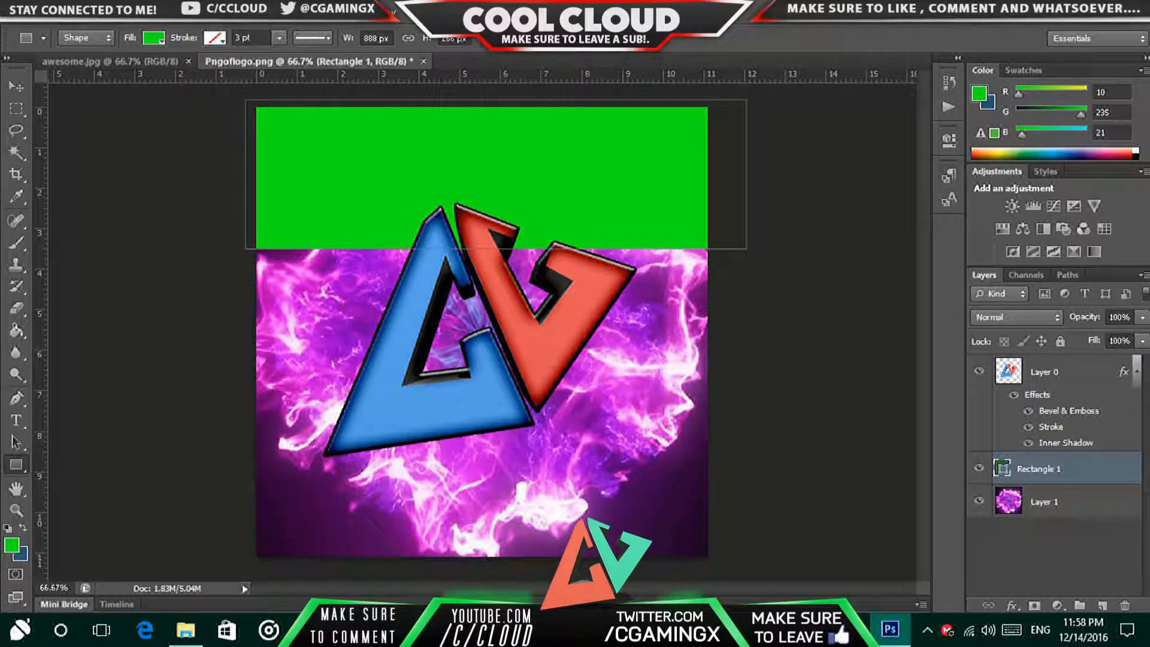
{"action": "left_click", "coordinate": [154, 38]}
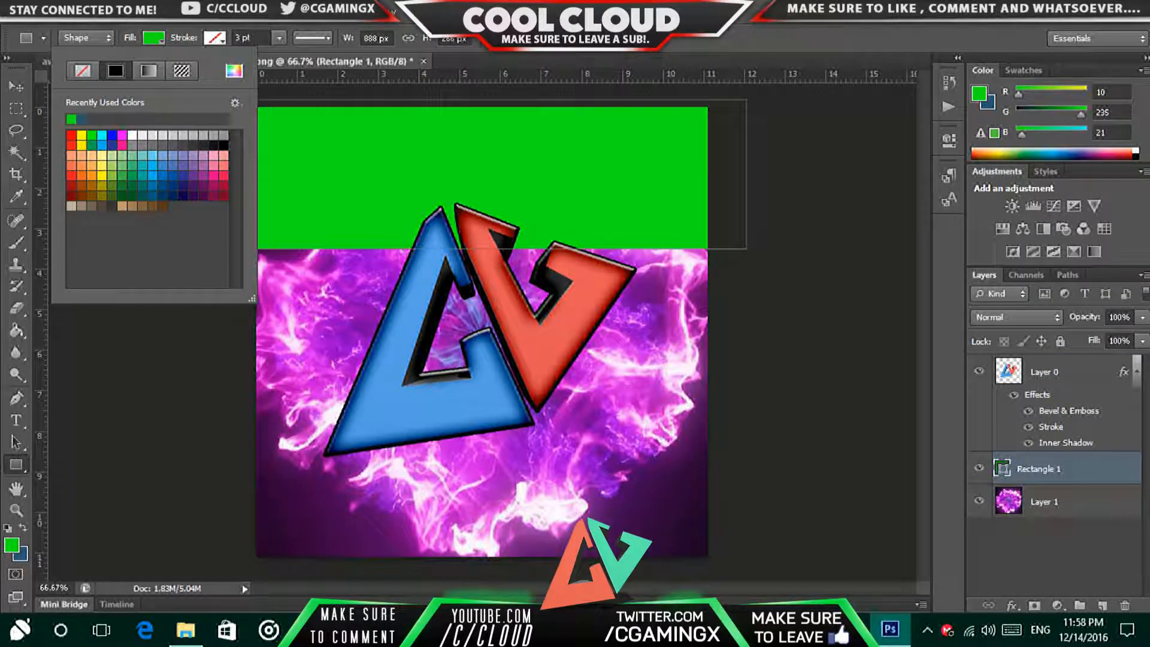
{"action": "left_click", "coordinate": [71, 135]}
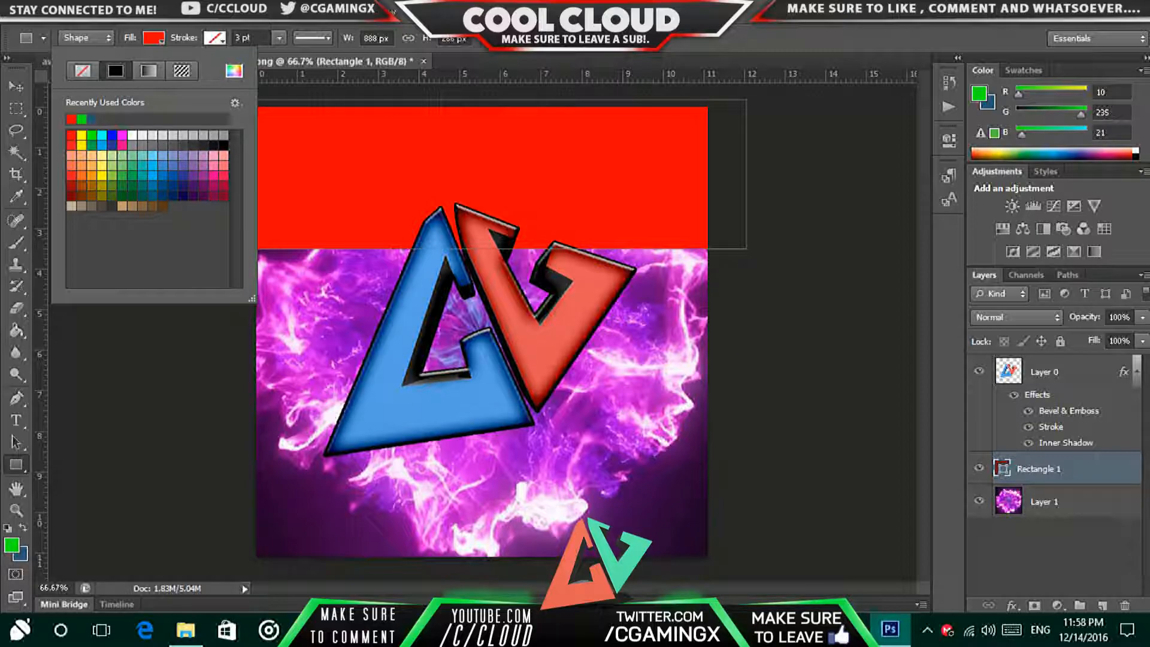
{"action": "key", "text": "Escape"}
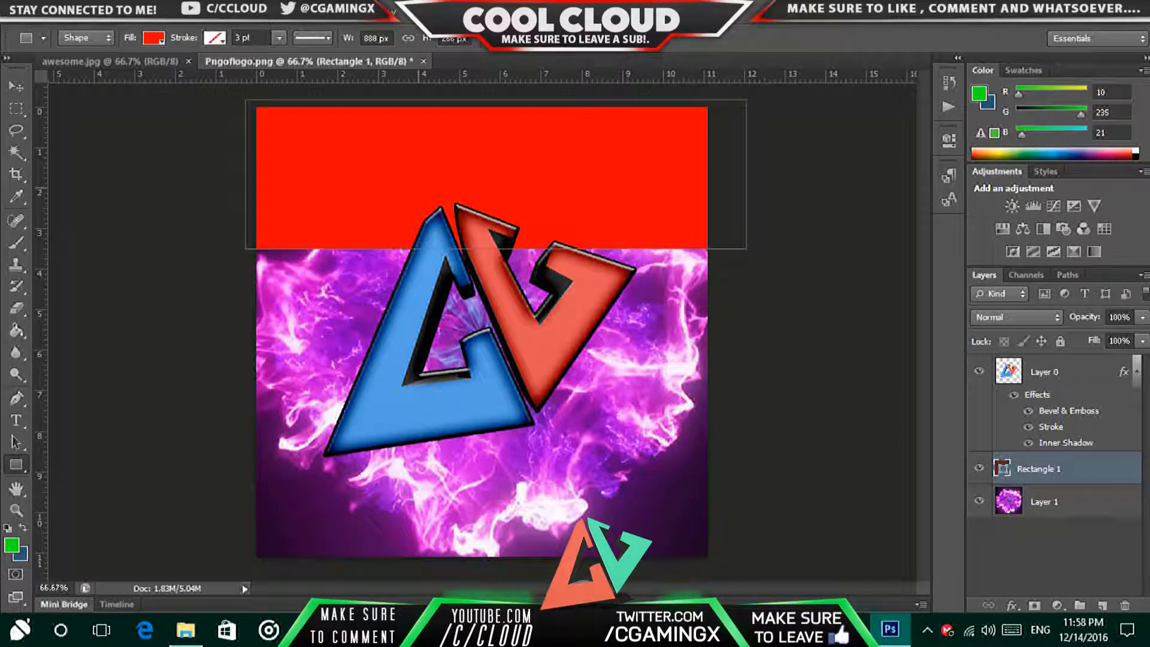
Duplicate the red rectangle straight down so the copy covers the bottom third of the canvas
{"action": "key", "text": "v"}
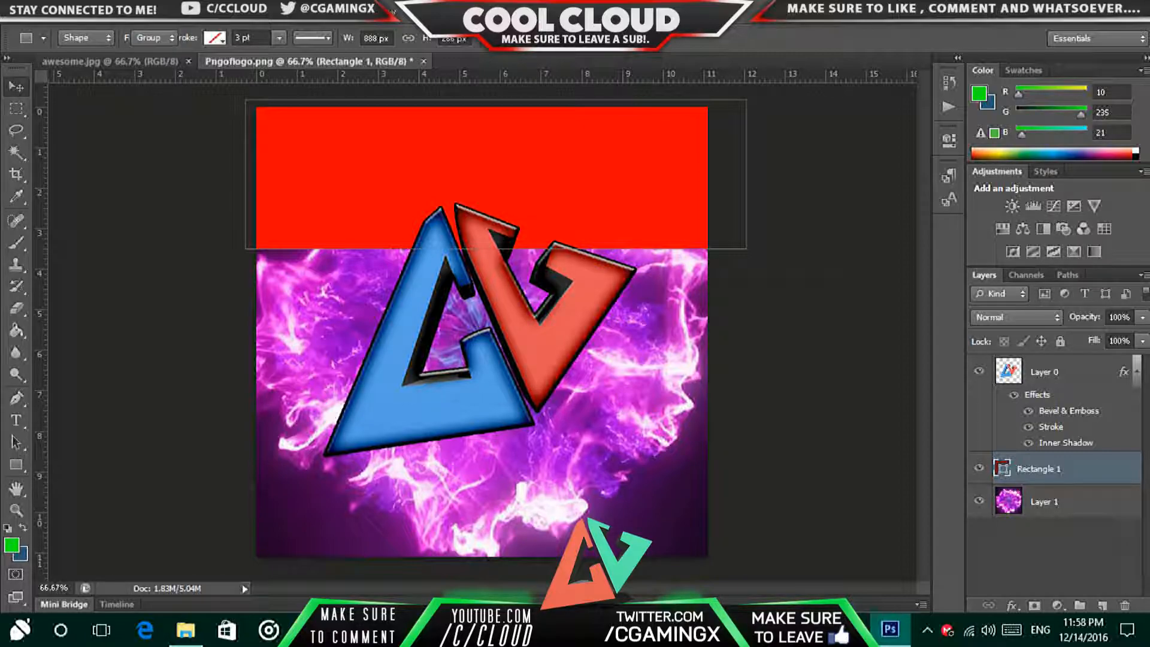
{"action": "left_click_drag", "start_coordinate": [383, 109], "coordinate": [383, 422]}
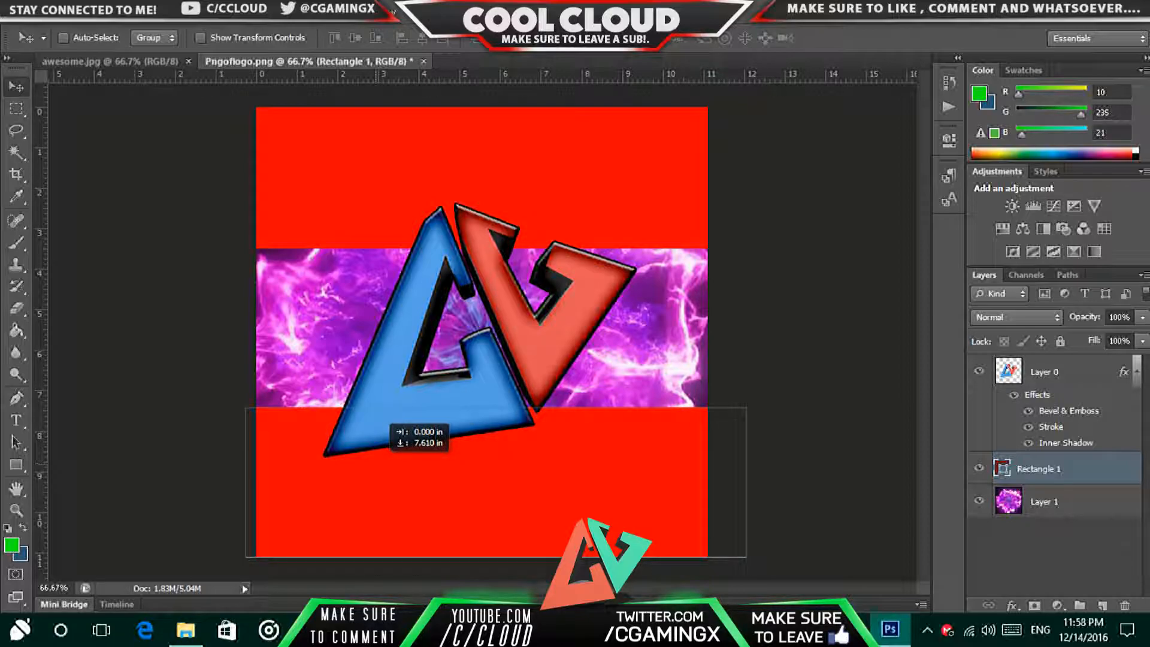
{"action": "left_click_drag", "start_coordinate": [384, 423], "coordinate": [384, 423]}
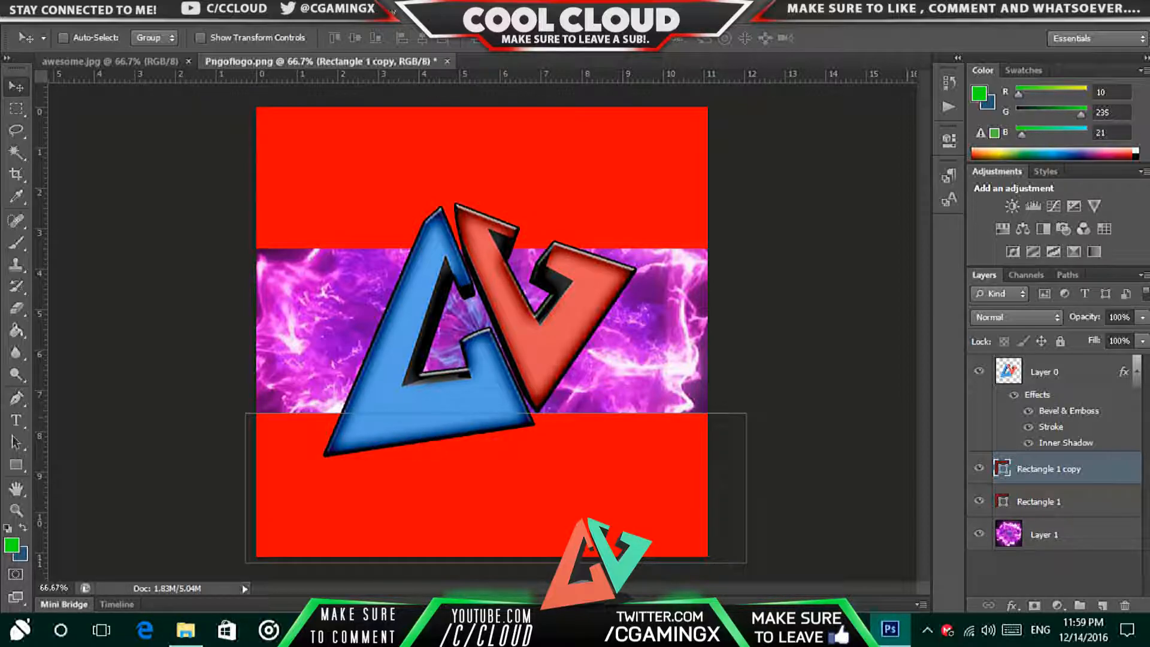
Consult awesome.jpg and recolor the bottom rectangle copy, trying a blue fill before choosing cyan
{"action": "left_click", "coordinate": [1054, 501]}
{"action": "left_click", "coordinate": [1055, 469]}
{"action": "left_click", "coordinate": [16, 465]}
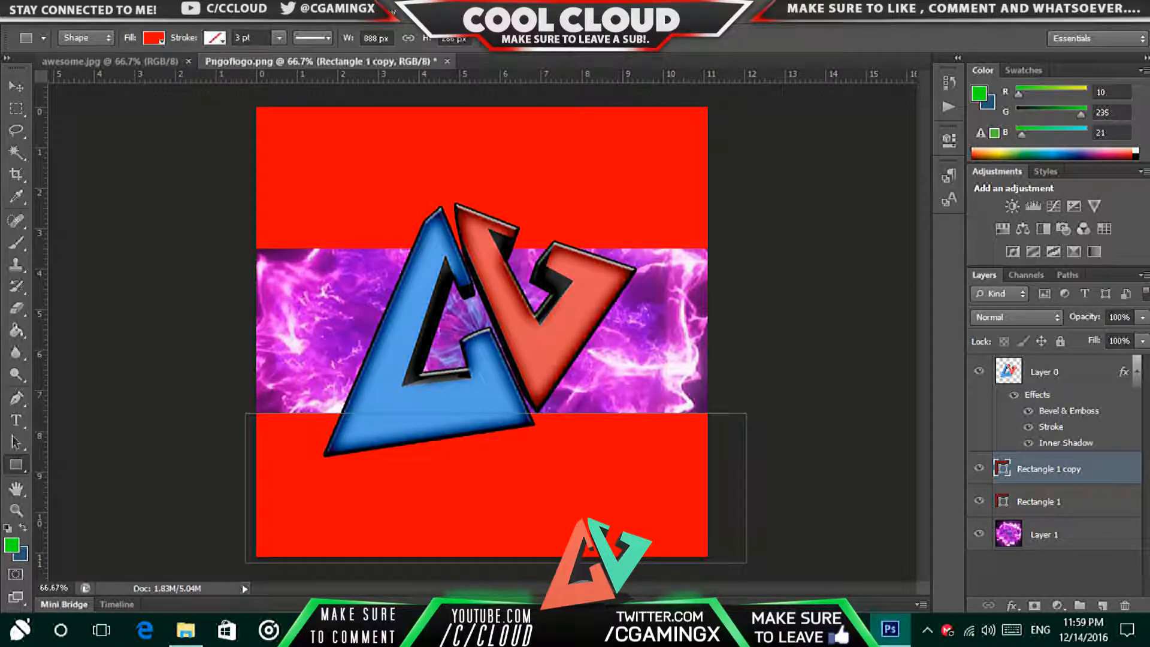
{"action": "left_click", "coordinate": [111, 61]}
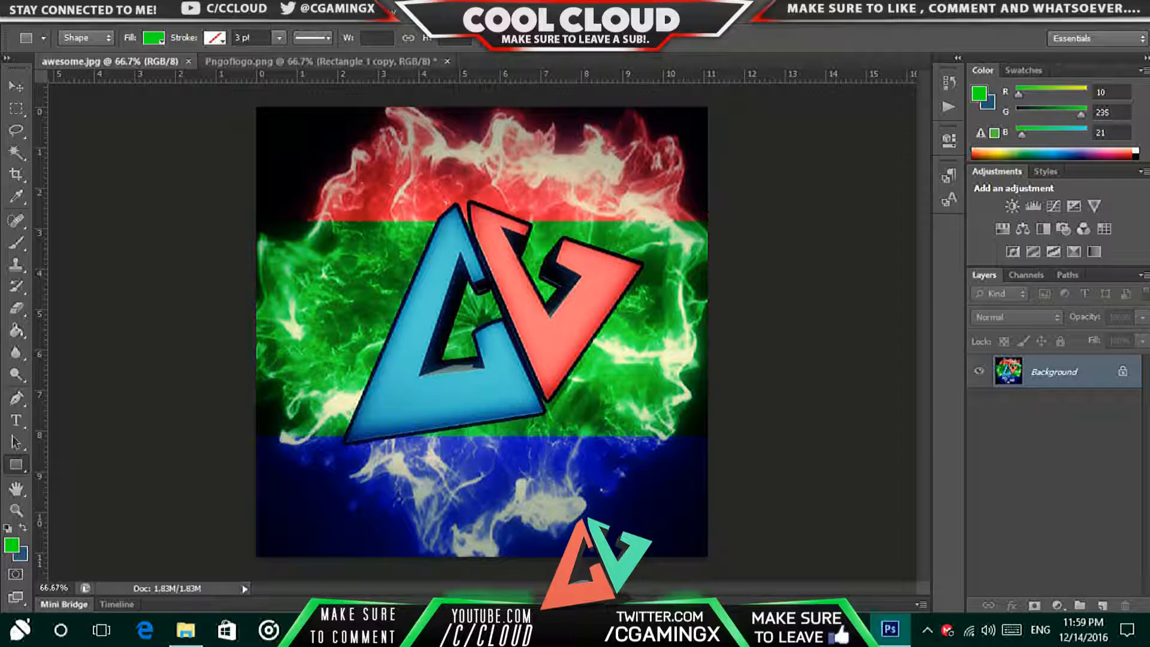
{"action": "left_click", "coordinate": [321, 61]}
{"action": "left_click", "coordinate": [154, 38]}
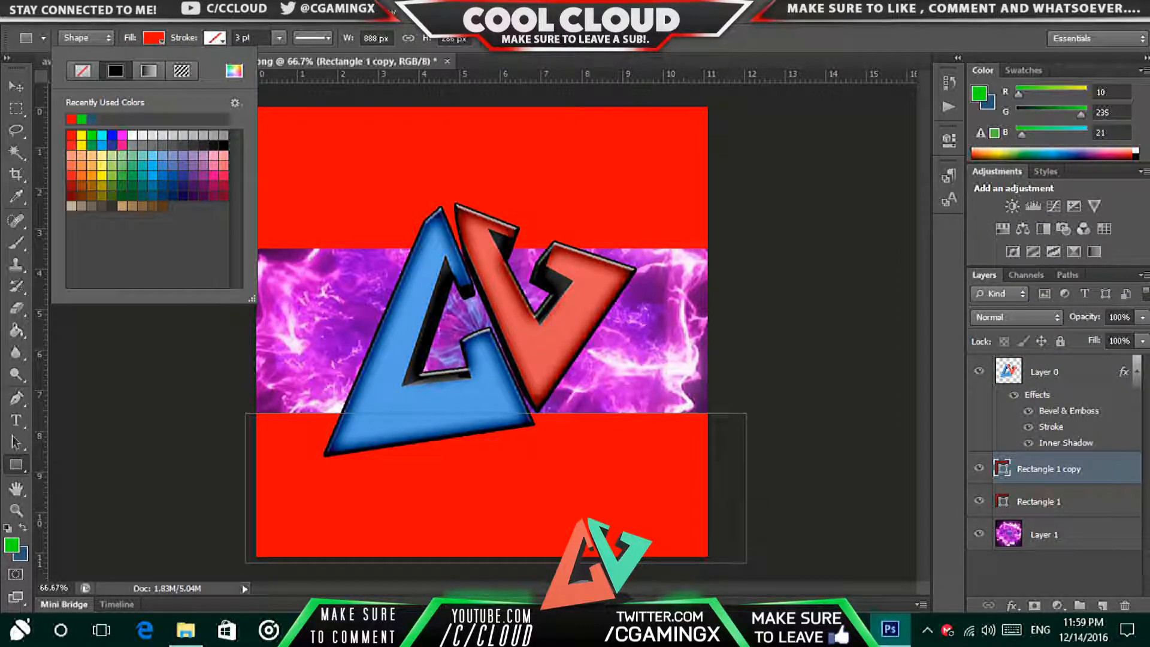
{"action": "left_click", "coordinate": [112, 136]}
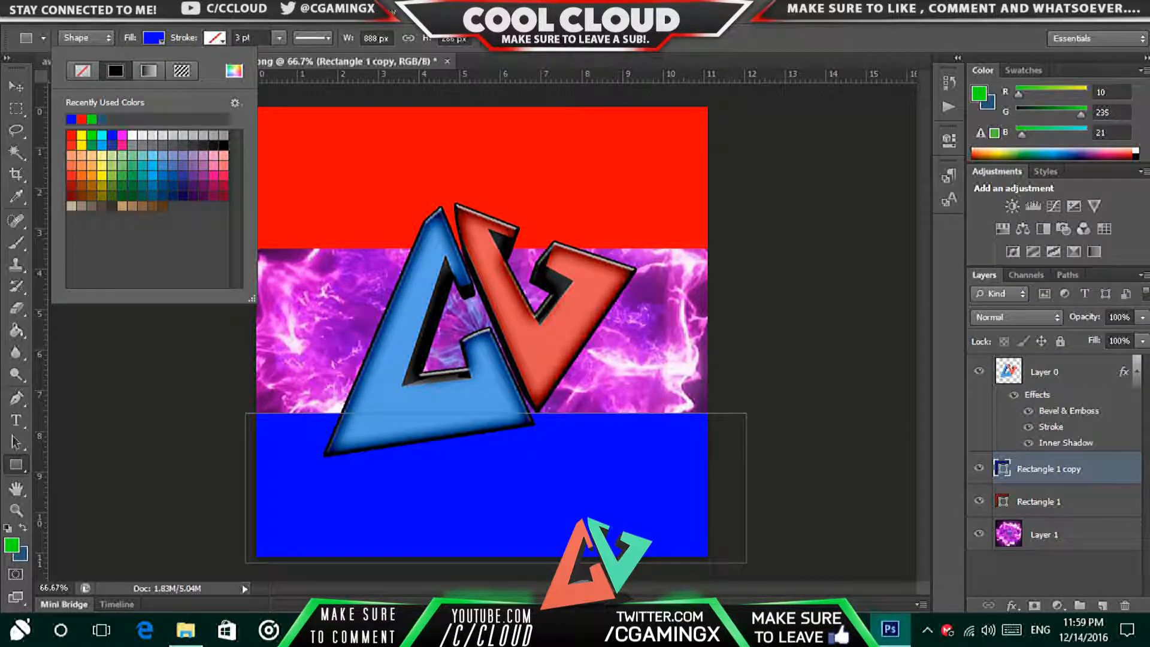
{"action": "left_click", "coordinate": [102, 135]}
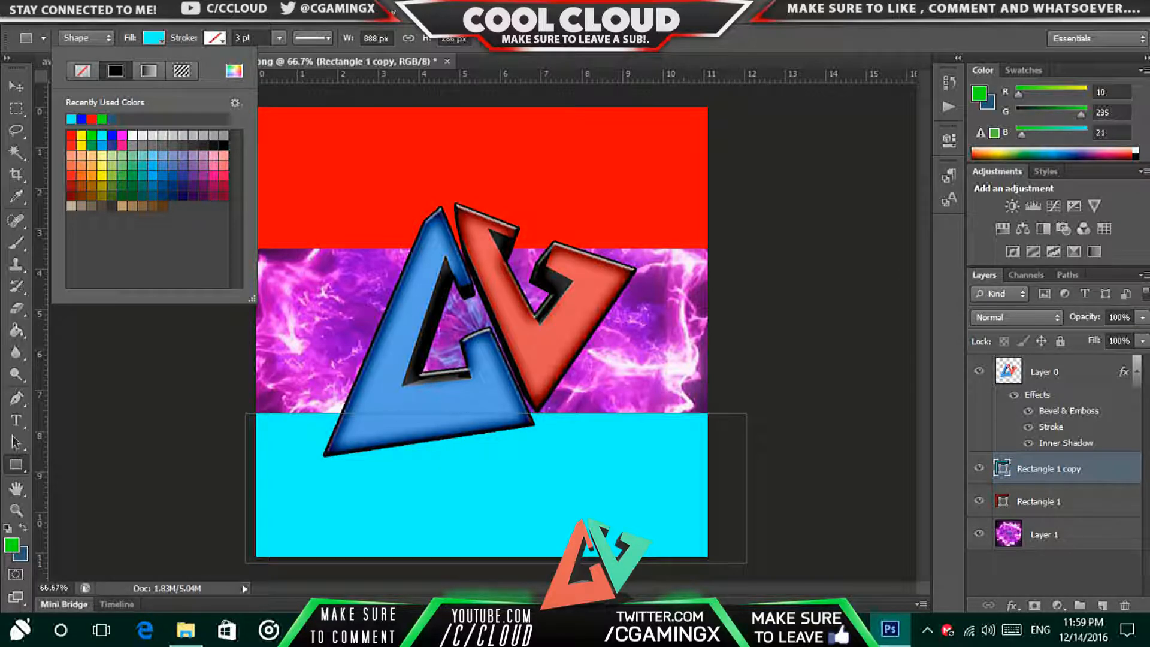
Set the blend mode of the red top rectangle and the cyan bottom rectangle to Hue
{"action": "left_click", "coordinate": [1039, 502]}
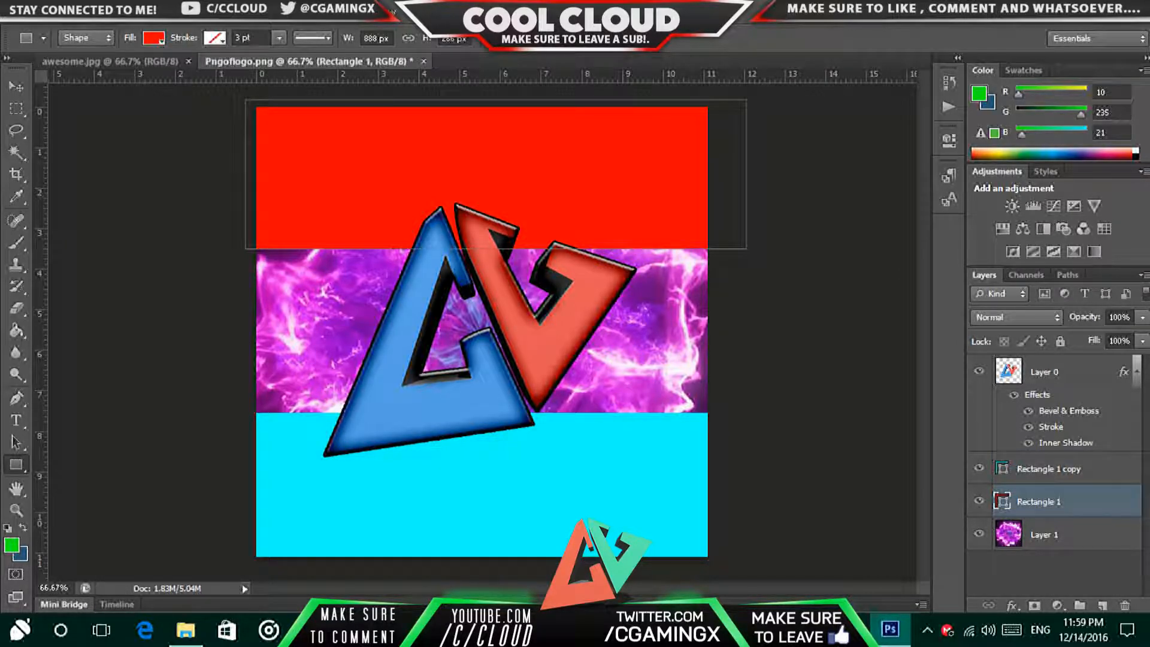
{"action": "left_click", "coordinate": [1017, 317]}
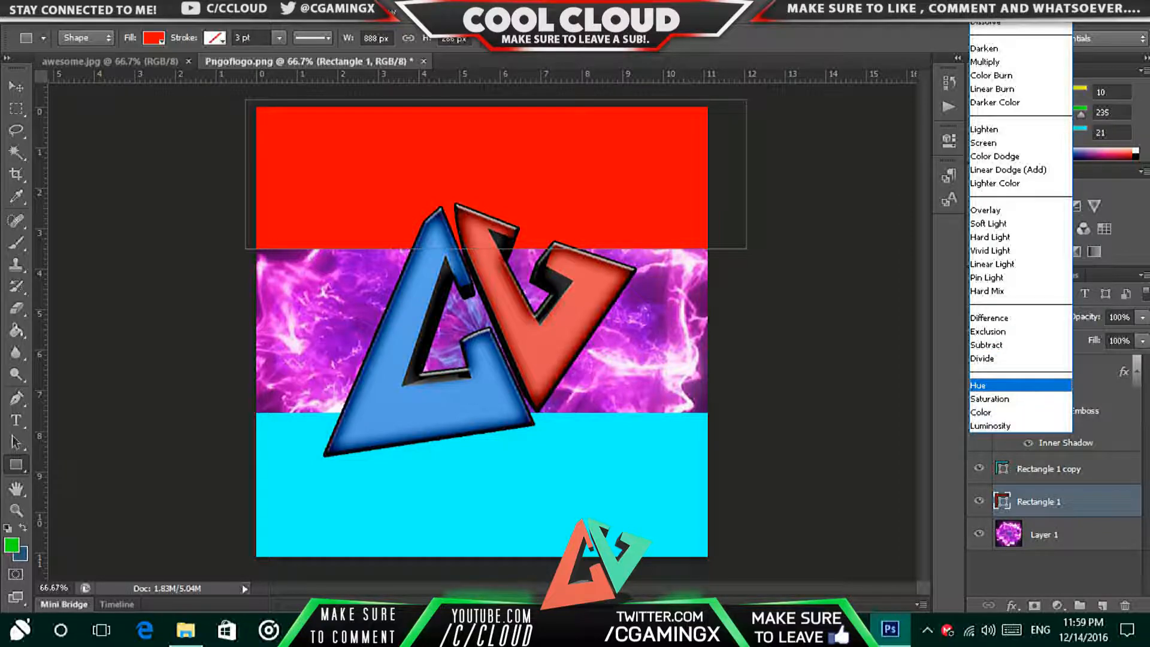
{"action": "key", "text": "Return"}
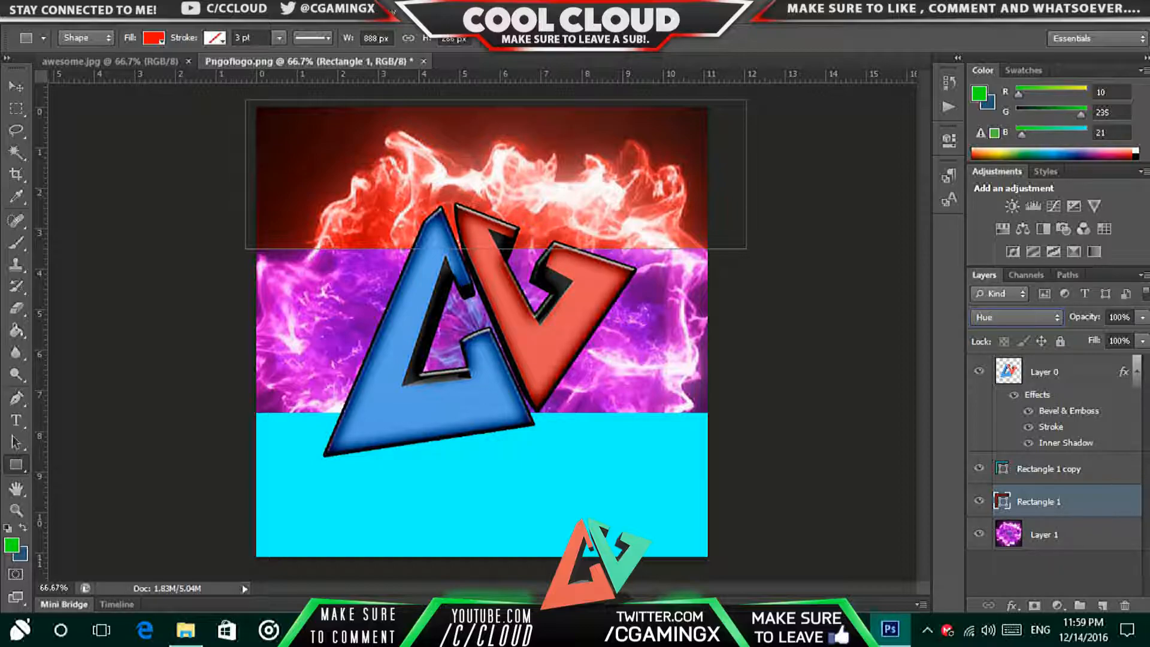
{"action": "left_click", "coordinate": [1049, 470]}
{"action": "left_click", "coordinate": [1017, 317]}
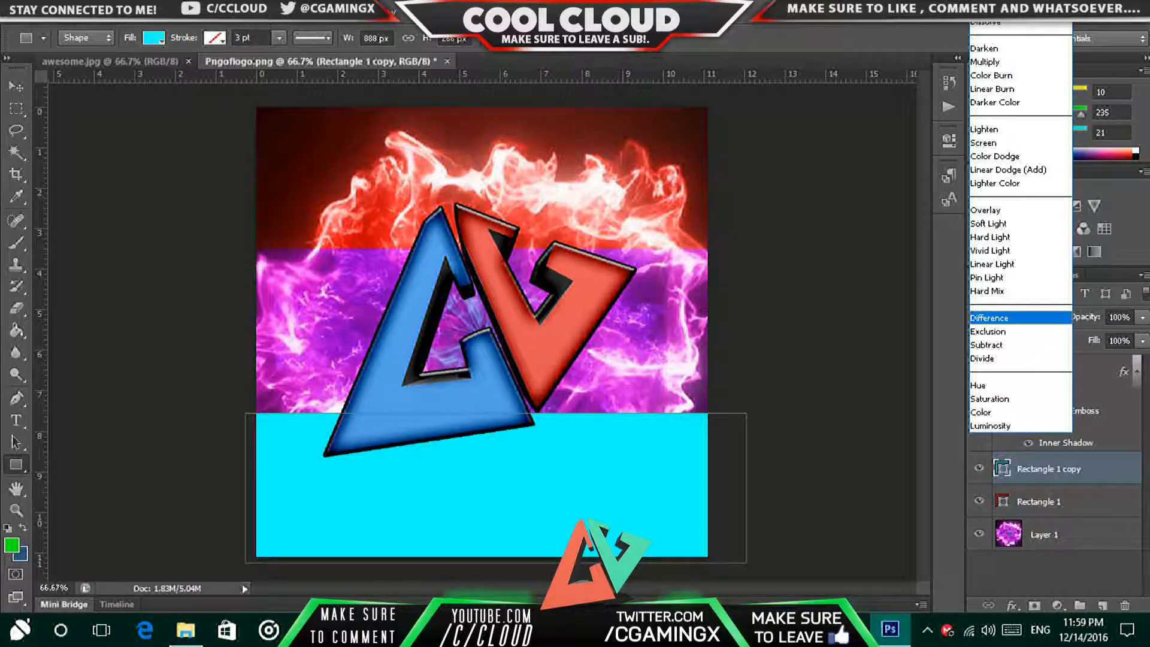
{"action": "left_click", "coordinate": [990, 385]}
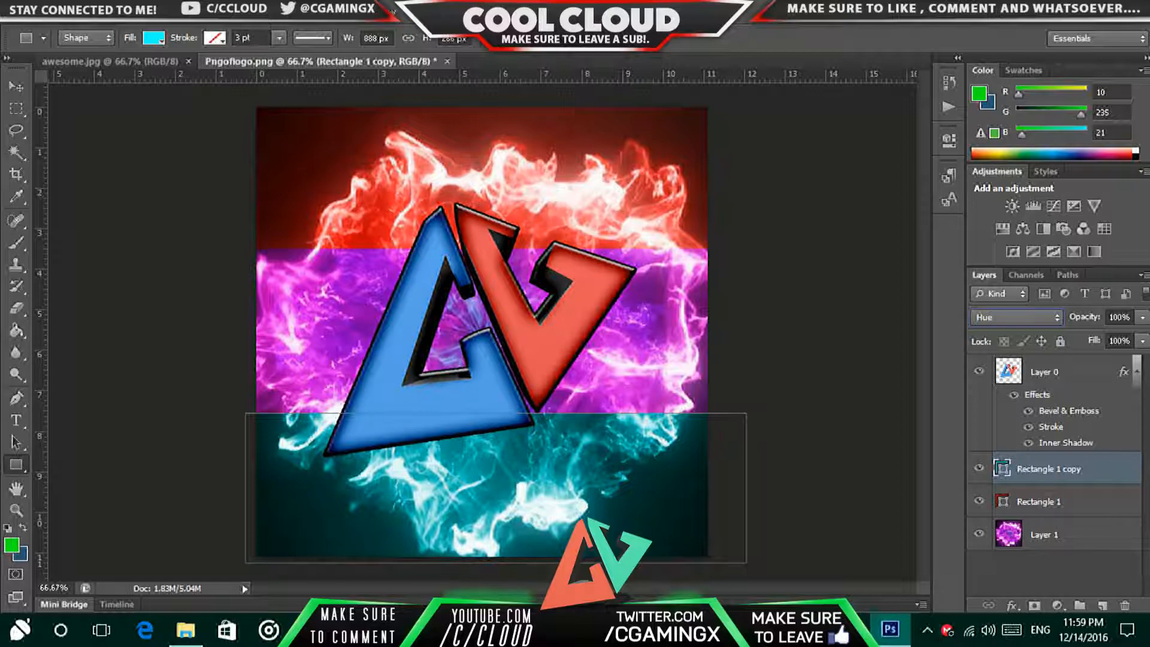
Change the bottom rectangle's fill to blue
{"action": "left_click", "coordinate": [153, 38]}
{"action": "left_click", "coordinate": [112, 135]}
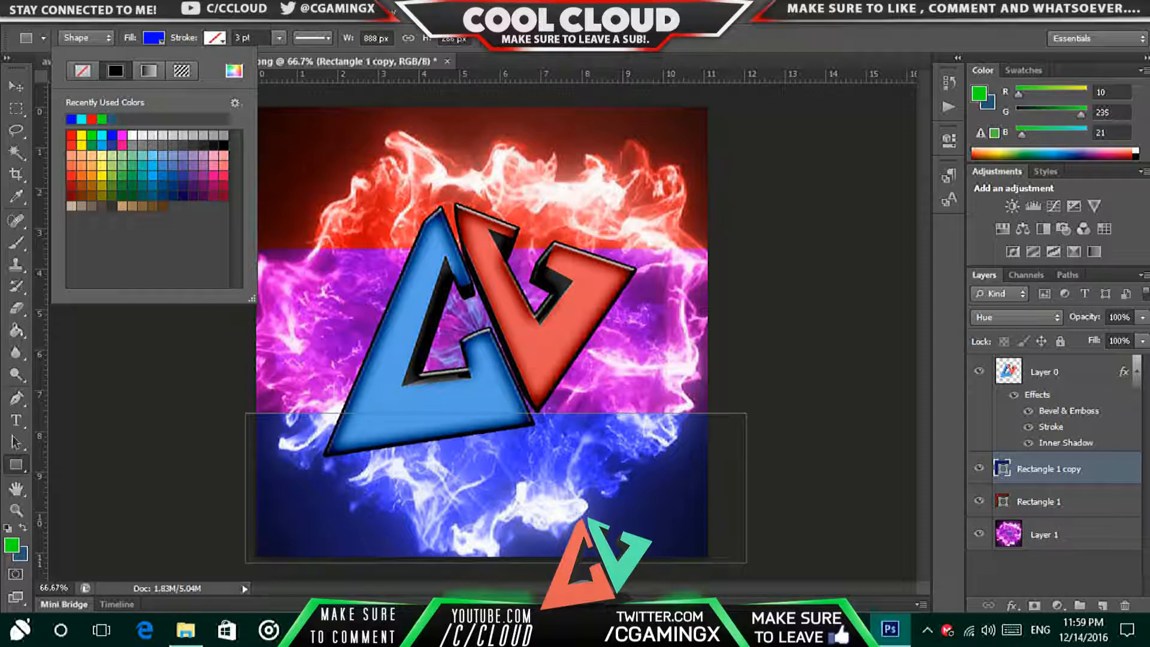
{"action": "key", "text": "Return"}
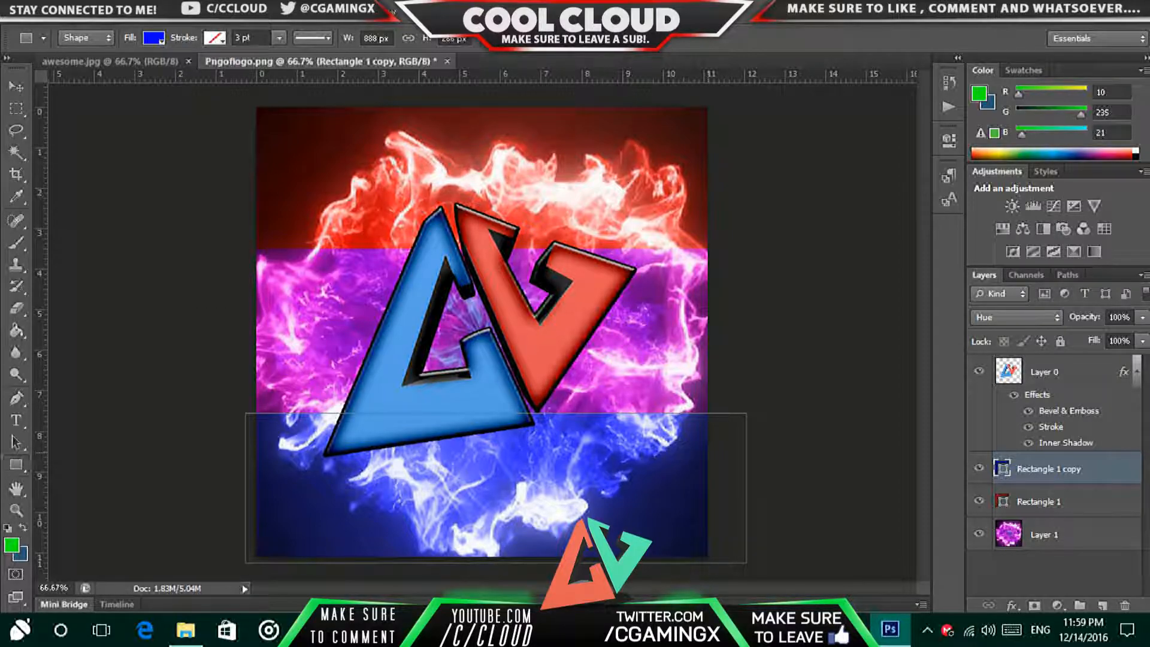
Scale the blue bottom rectangle down to about 830 px wide and move it slightly lower on the canvas
{"action": "key", "text": "ctrl+t"}
{"action": "left_click_drag", "start_coordinate": [745, 413], "coordinate": [712, 423]}
{"action": "left_click_drag", "start_coordinate": [634, 458], "coordinate": [633, 474]}
{"action": "key", "text": "Return"}
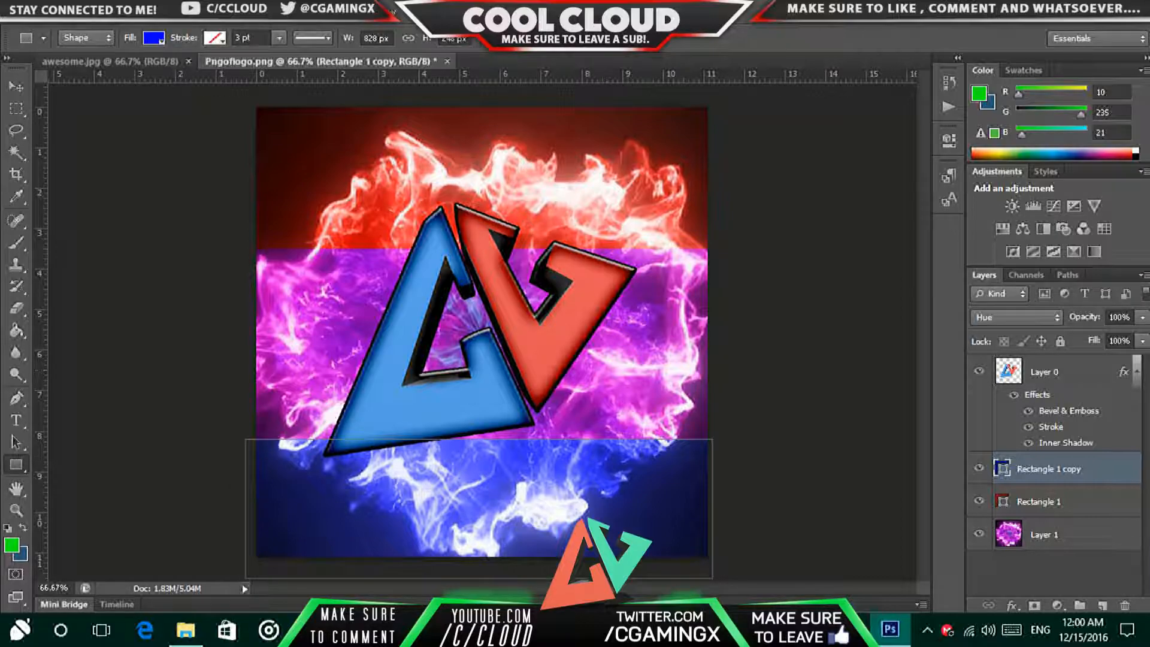
Scale the red top rectangle to 94.59% width and 94.74% height and move it up to Y 72 px
{"action": "key", "text": "alt+["}
{"action": "key", "text": "ctrl+t"}
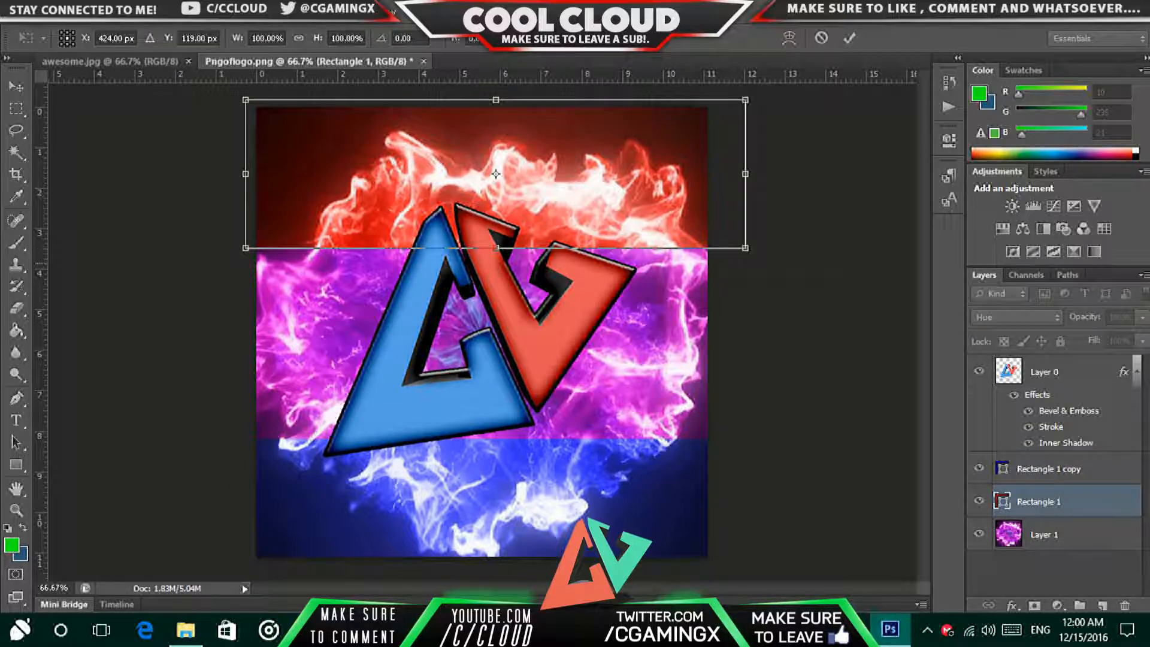
{"action": "left_click_drag", "start_coordinate": [746, 248], "coordinate": [719, 240]}
{"action": "left_click_drag", "start_coordinate": [598, 197], "coordinate": [599, 183]}
{"action": "left_click_drag", "start_coordinate": [483, 156], "coordinate": [483, 147]}
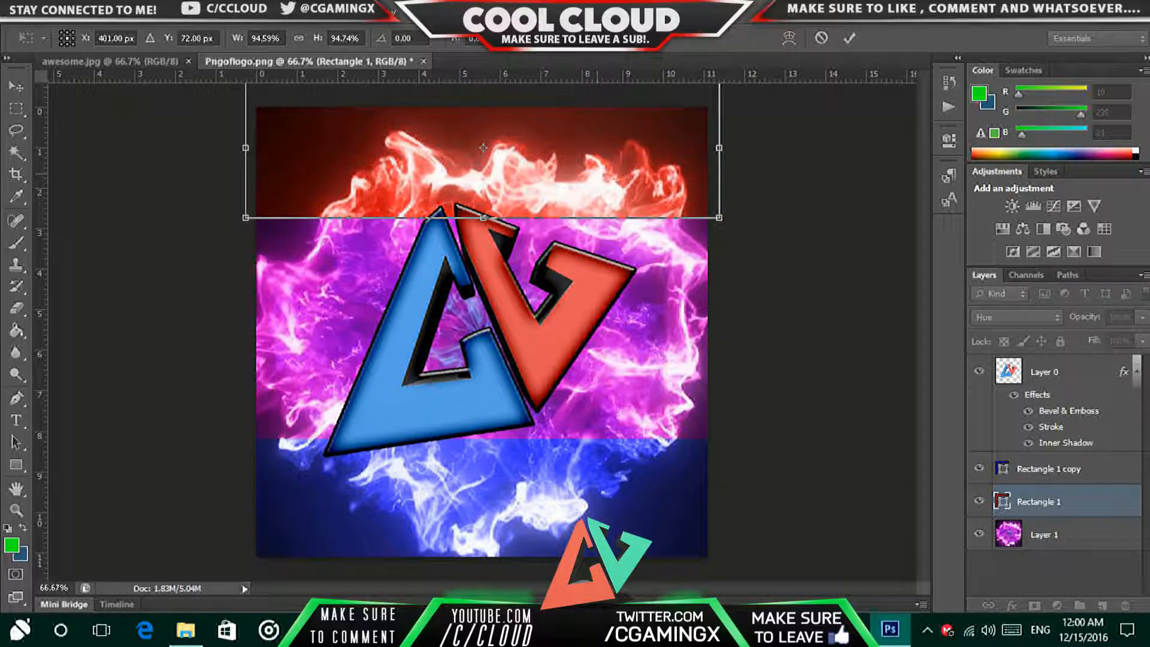
{"action": "key", "text": "Return"}
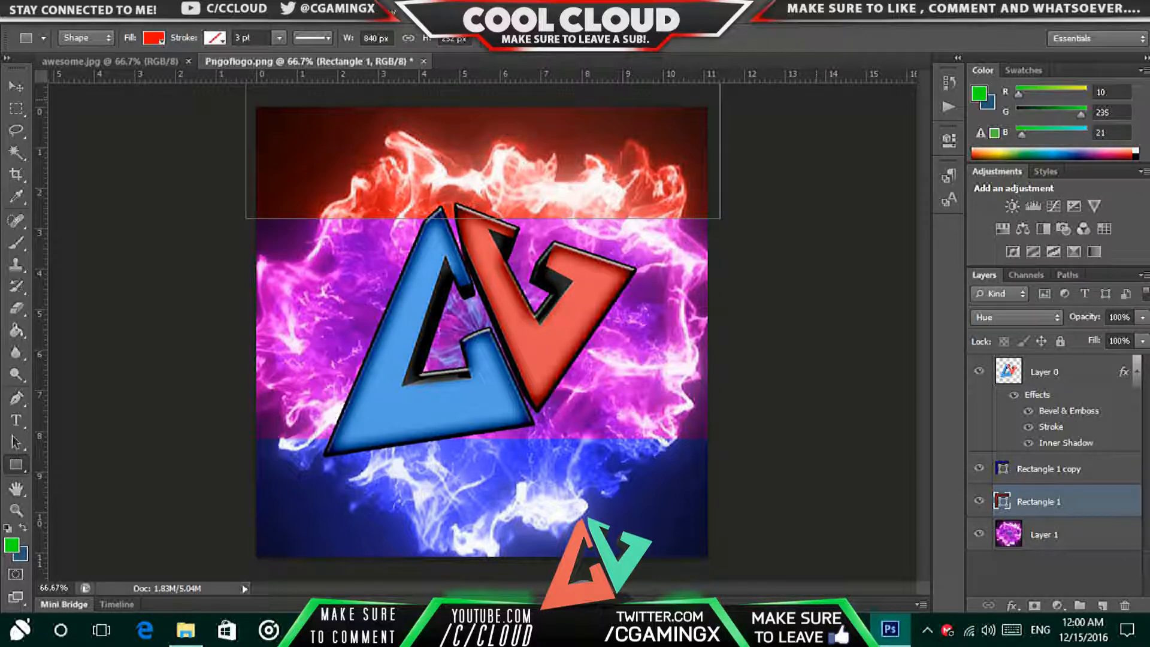
Check the stripe layout in awesome.jpg and draw a green rectangle about 835 × 392 px between the red and blue stripes
{"action": "left_click", "coordinate": [1055, 574]}
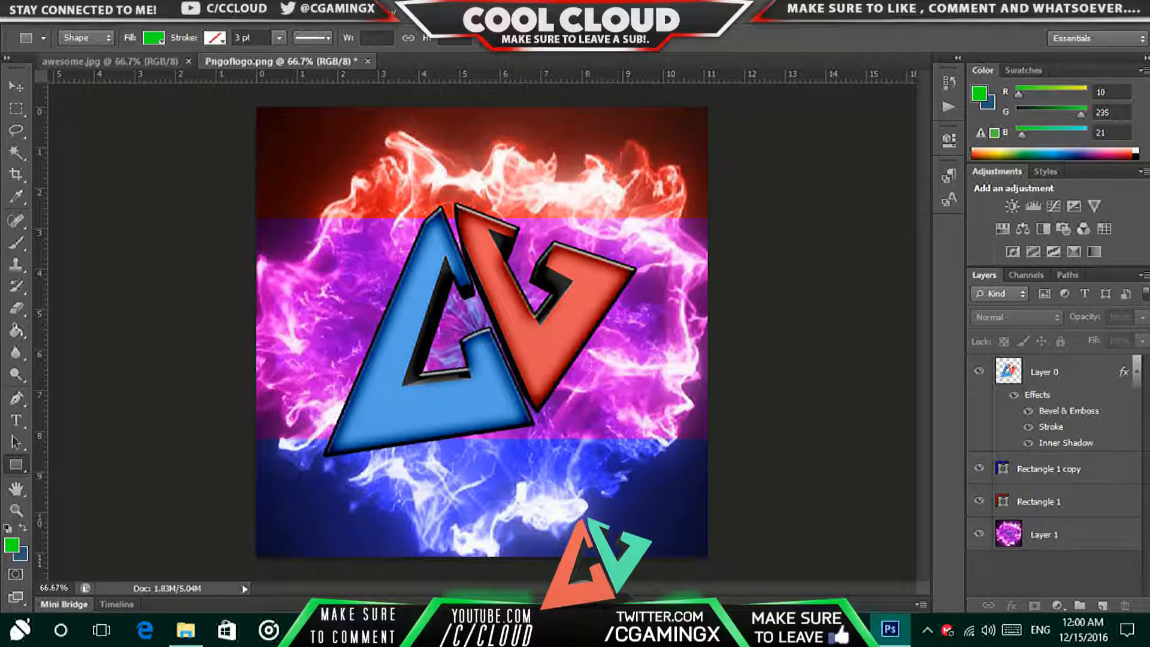
{"action": "left_click", "coordinate": [107, 61]}
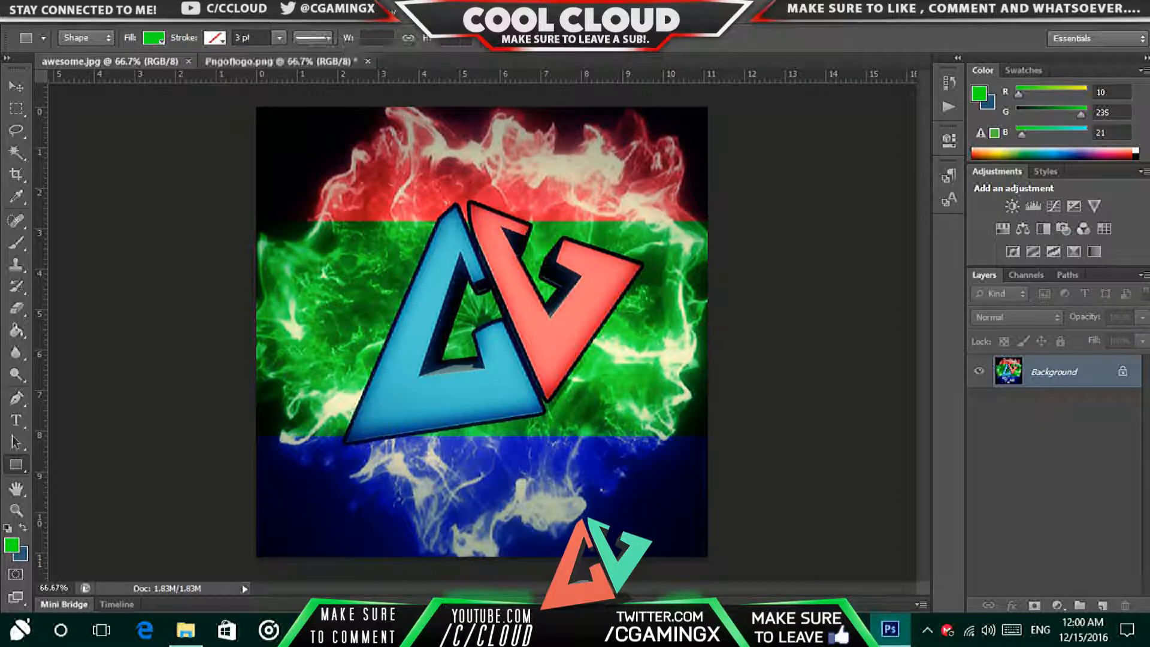
{"action": "left_click", "coordinate": [281, 62]}
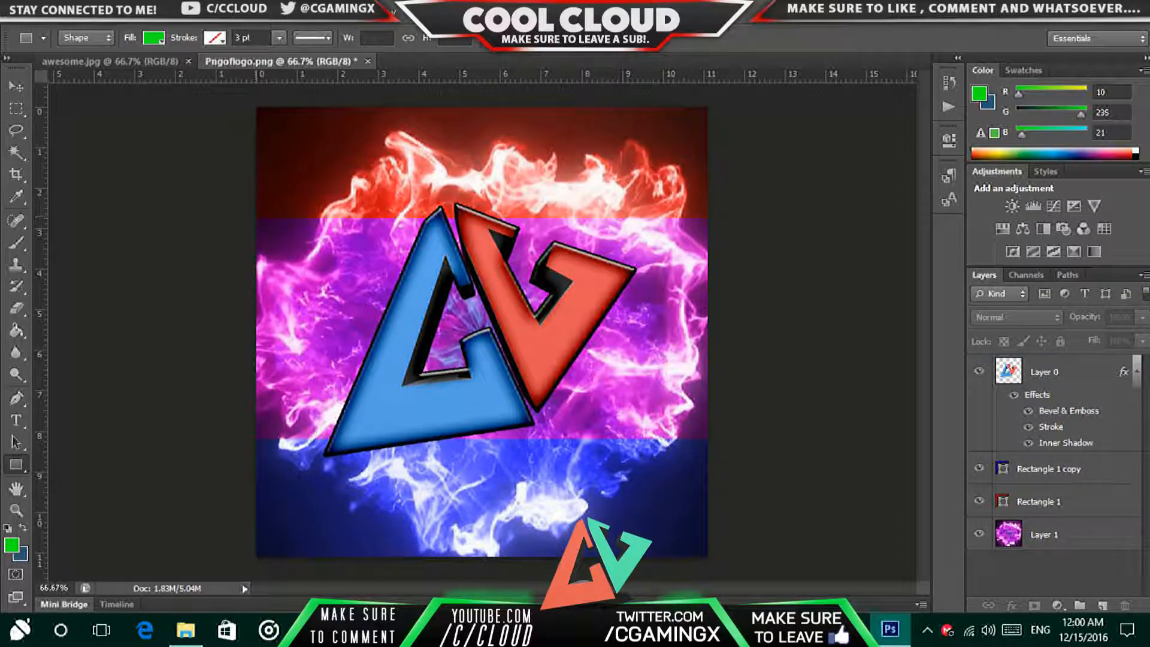
{"action": "left_click_drag", "start_coordinate": [257, 217], "coordinate": [727, 437]}
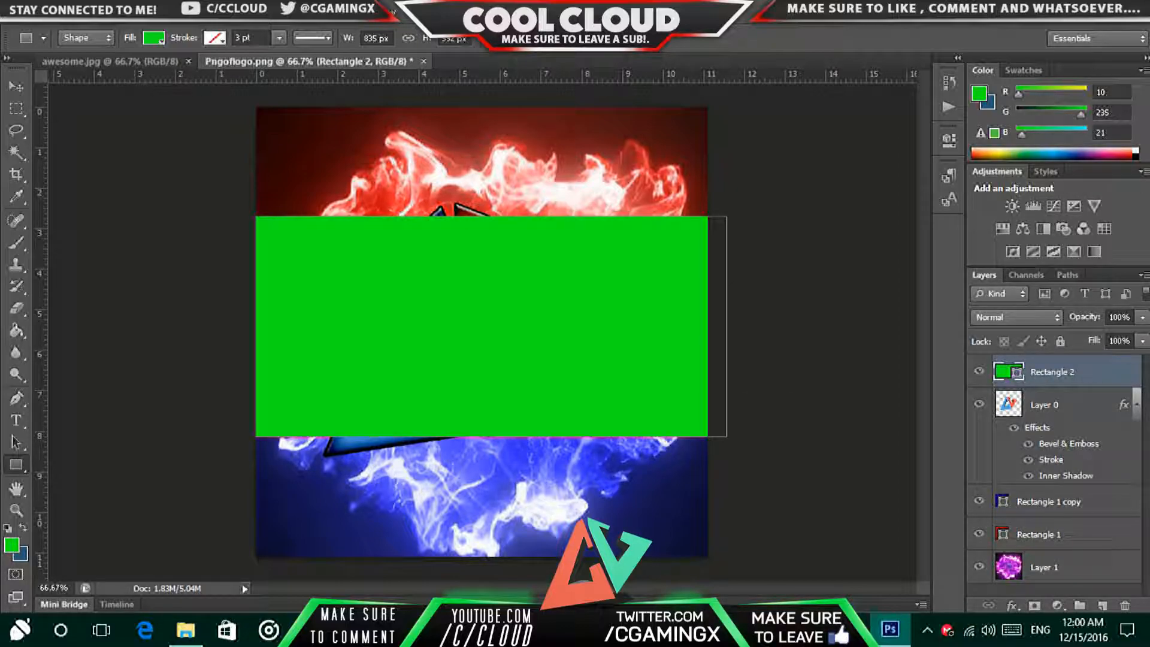
Set the green rectangle's blend mode to Hue and move its layer directly below the logo layer
{"action": "left_click", "coordinate": [1017, 317]}
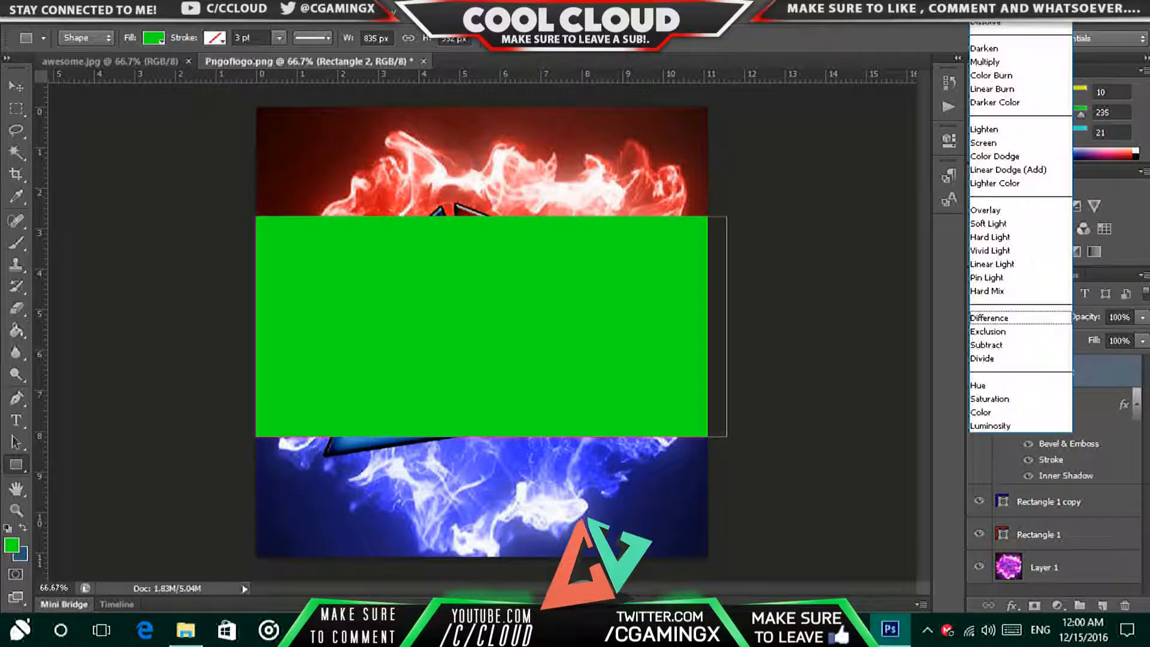
{"action": "left_click", "coordinate": [982, 385]}
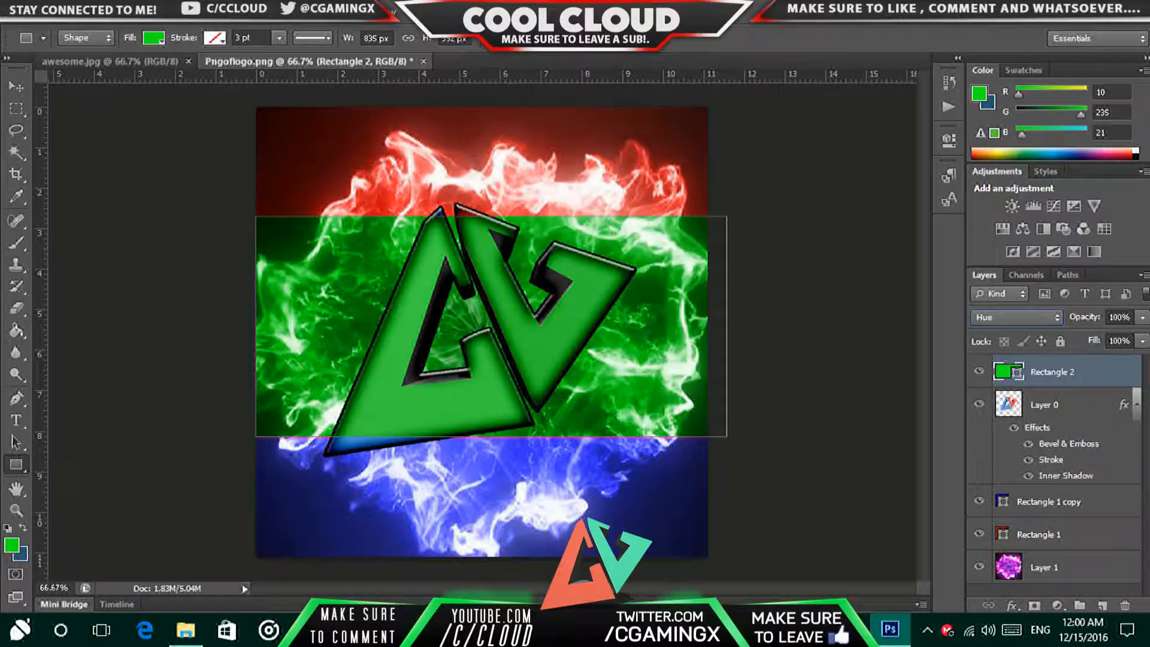
{"action": "left_click_drag", "start_coordinate": [1064, 373], "coordinate": [1065, 485]}
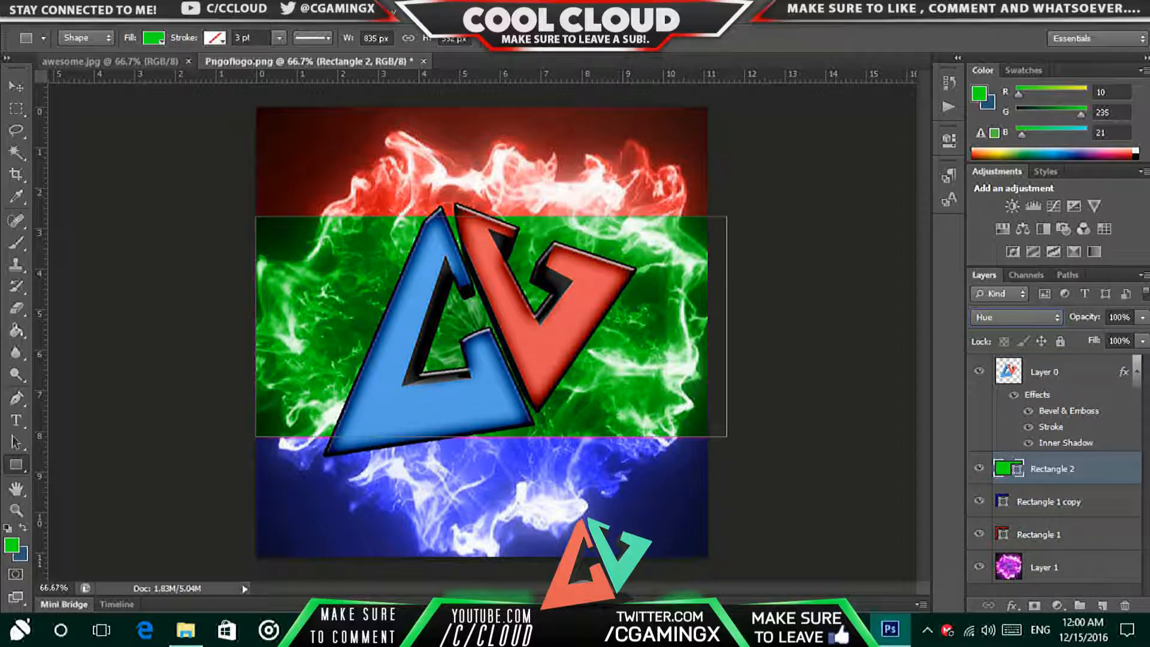
Compare the artwork with awesome.jpg and check the Image Size settings of Pngoflogo.png
{"action": "left_click", "coordinate": [113, 61]}
{"action": "left_click", "coordinate": [299, 61]}
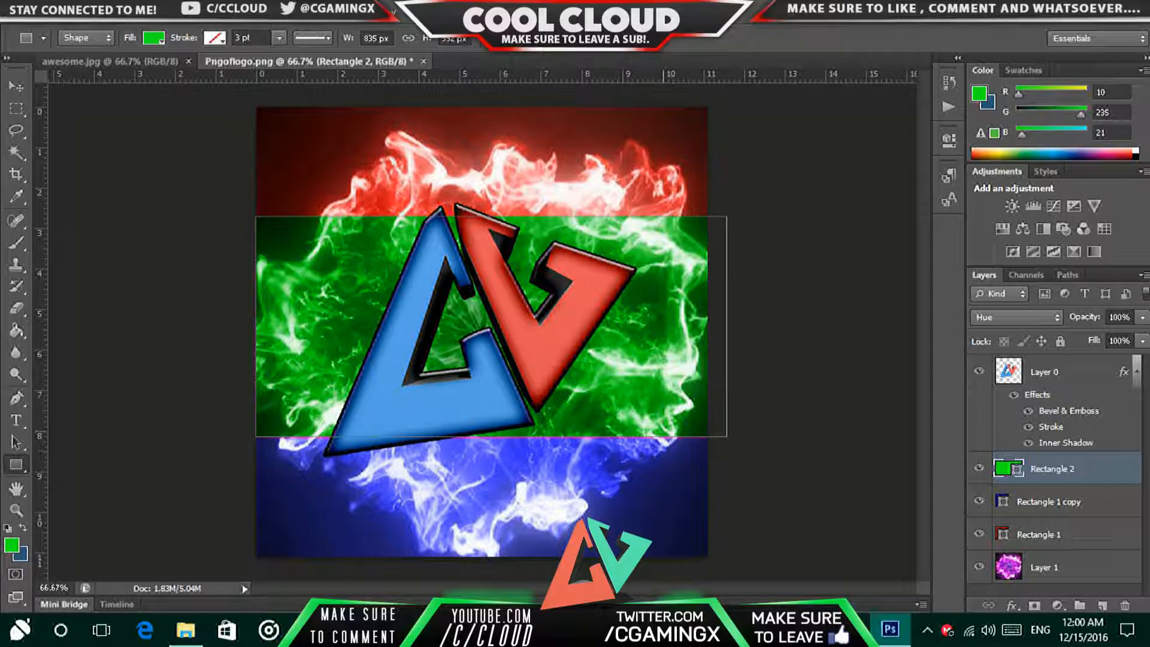
{"action": "left_click", "coordinate": [47, 10]}
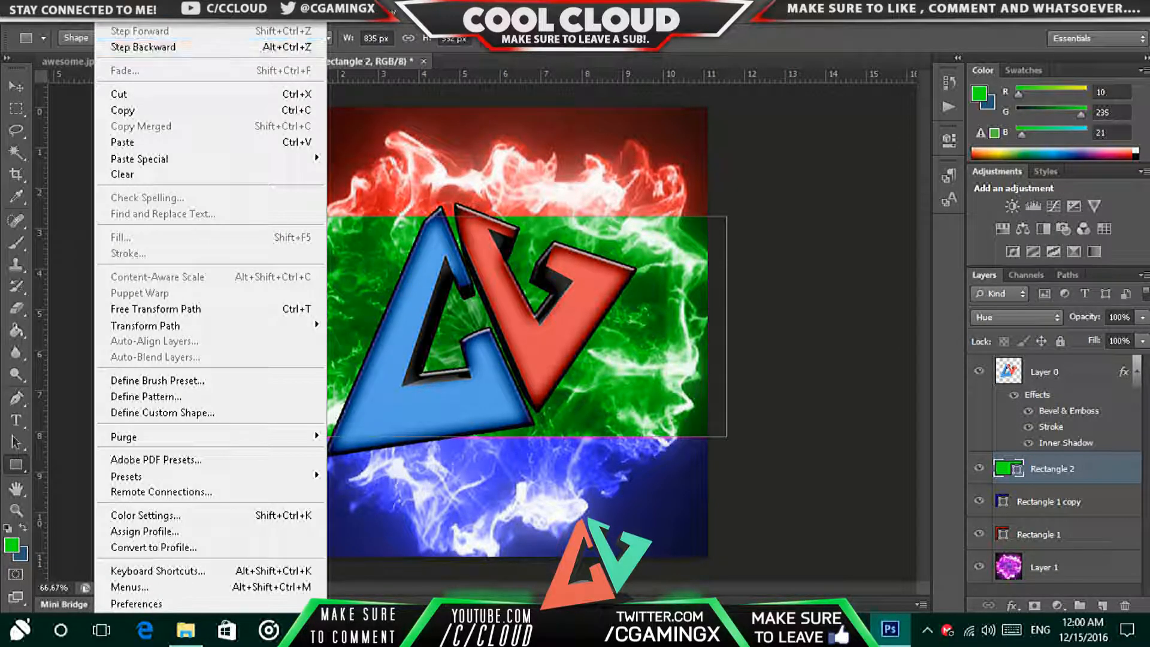
{"action": "left_click", "coordinate": [79, 9]}
{"action": "left_click", "coordinate": [109, 9]}
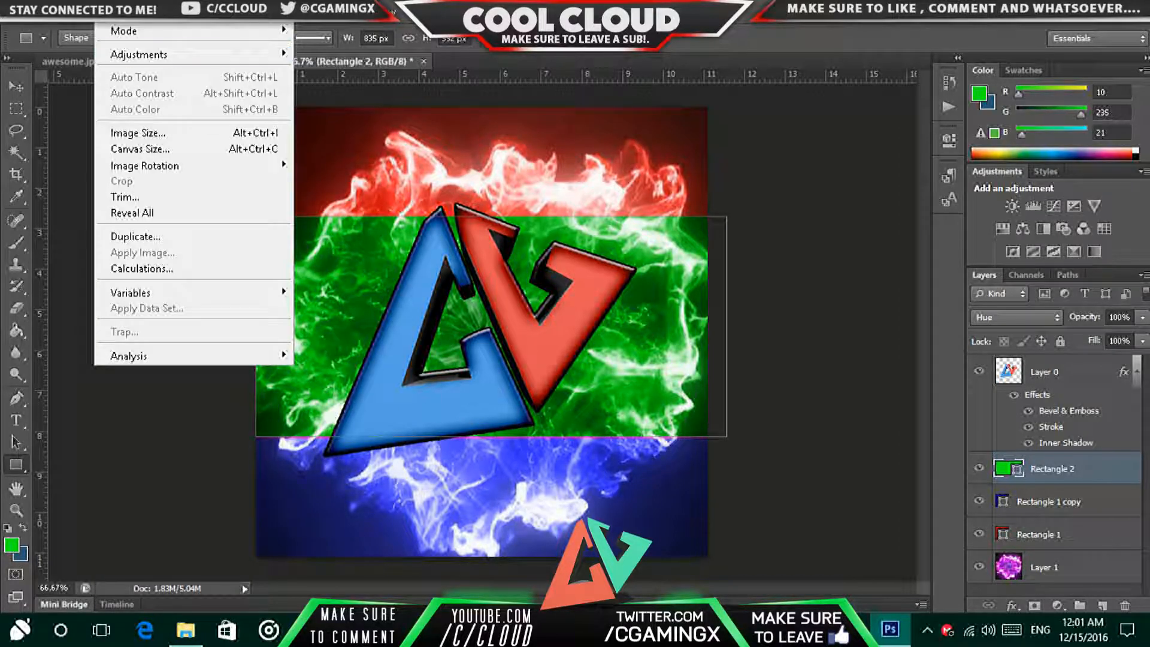
{"action": "left_click", "coordinate": [138, 132]}
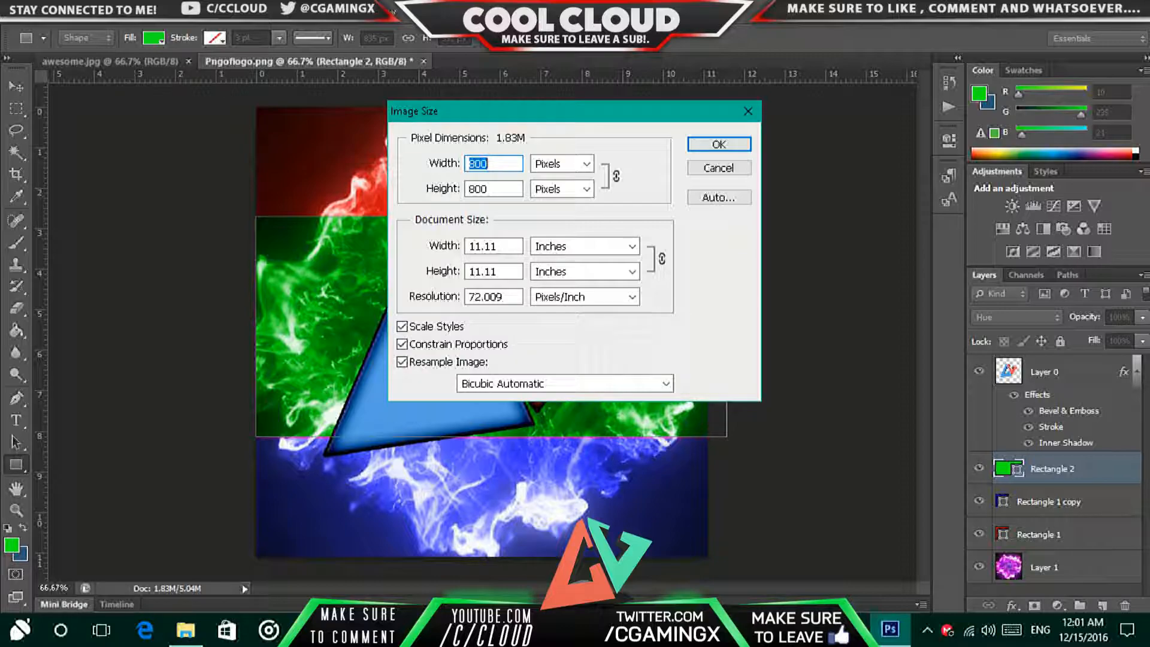
{"action": "left_click", "coordinate": [718, 168]}
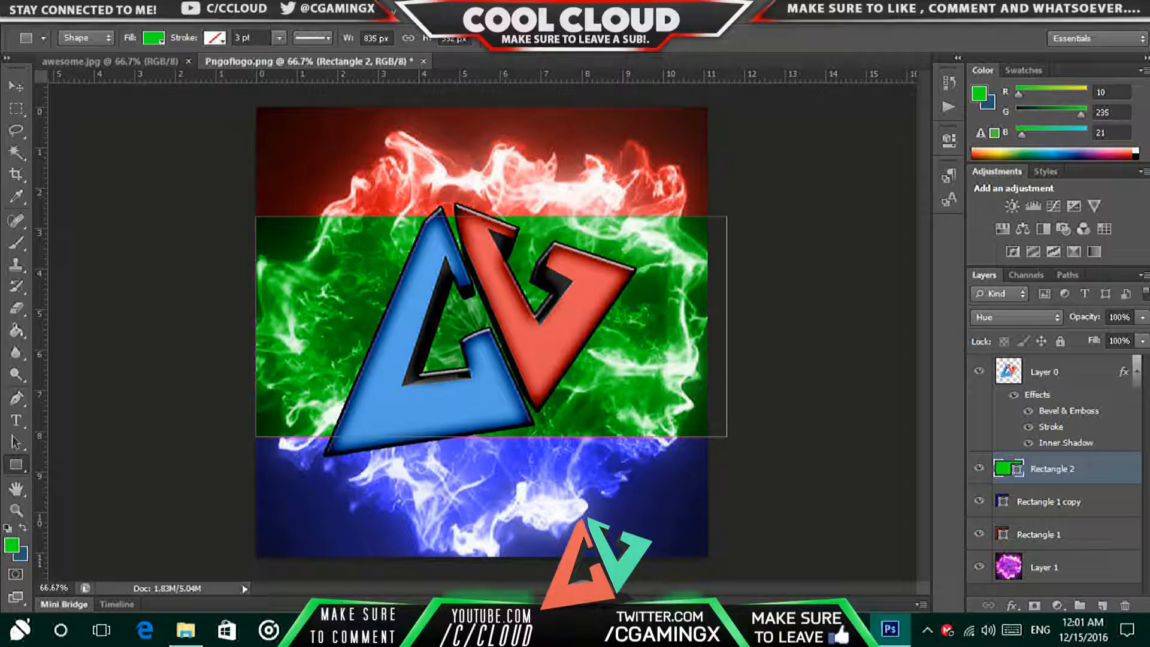
Add a Brightness/Contrast adjustment layer above the green rectangle and raise its values to brighten the background
{"action": "left_click", "coordinate": [1012, 205]}
{"action": "left_click_drag", "start_coordinate": [804, 223], "coordinate": [882, 258]}
{"action": "left_click", "coordinate": [901, 129]}
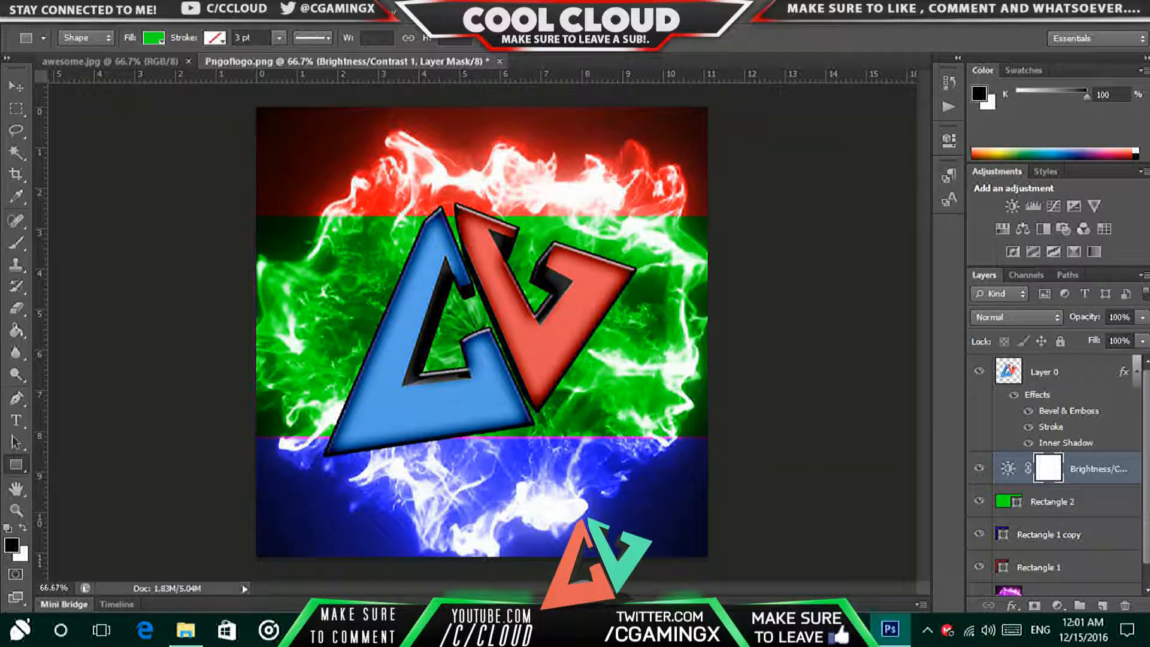
Add a drop shadow to the logo layer with 15% opacity, 22 px distance, 73 px size and an increased spread
{"action": "left_click", "coordinate": [1045, 372]}
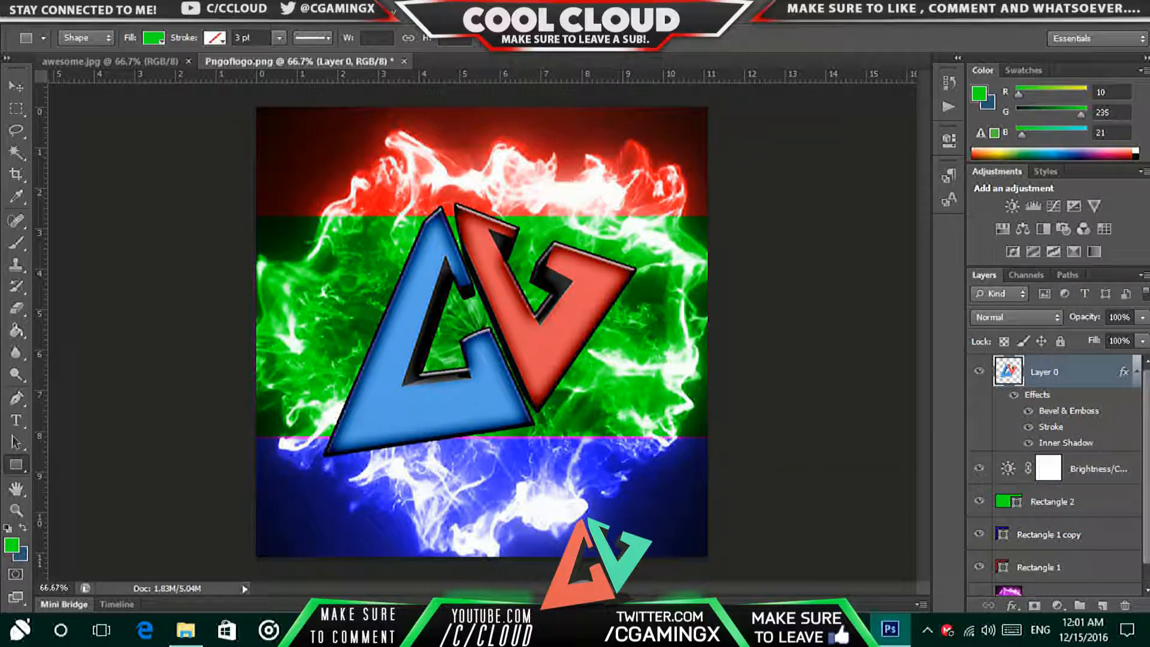
{"action": "double_click", "coordinate": [1087, 372]}
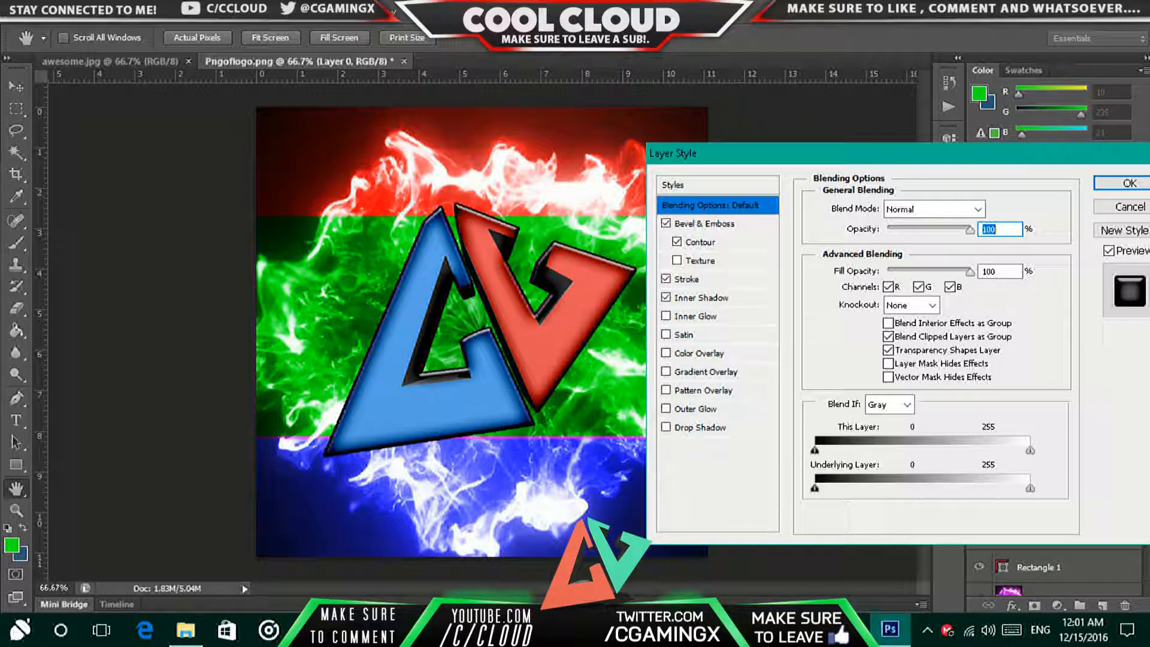
{"action": "left_click", "coordinate": [700, 427]}
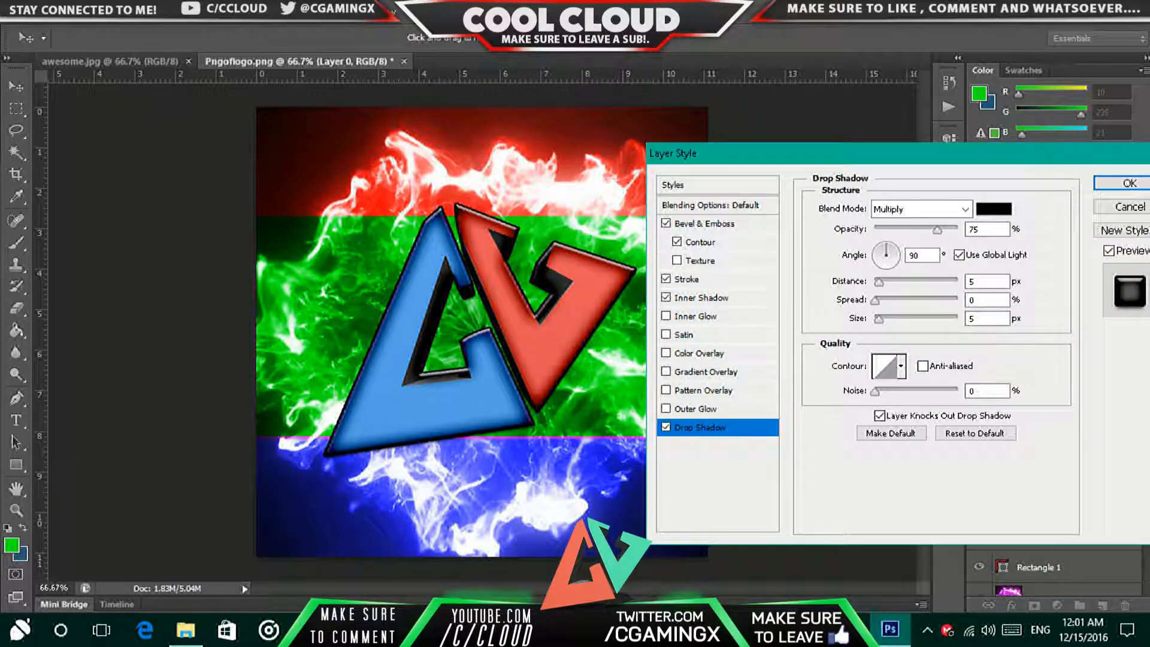
{"action": "mouse_move", "coordinate": [879, 282]}
{"action": "left_mouse_down"}
{"action": "mouse_move", "coordinate": [906, 281]}
{"action": "mouse_move", "coordinate": [893, 281]}
{"action": "left_mouse_up"}
{"action": "left_click_drag", "start_coordinate": [937, 230], "coordinate": [888, 230]}
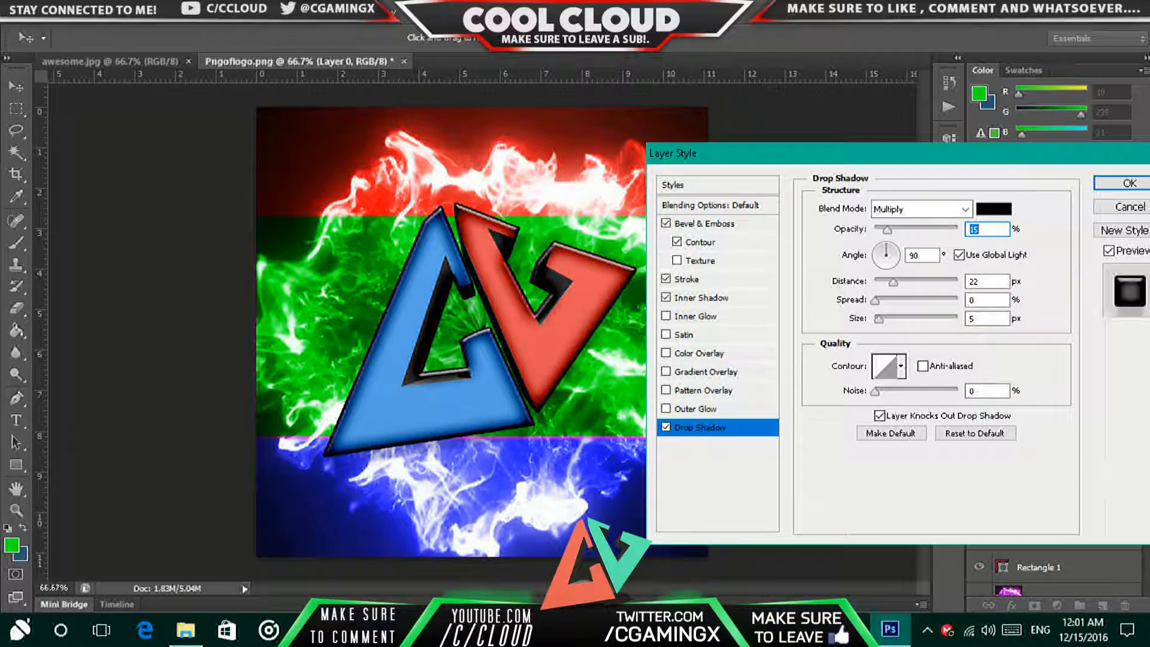
{"action": "left_click_drag", "start_coordinate": [879, 318], "coordinate": [897, 300]}
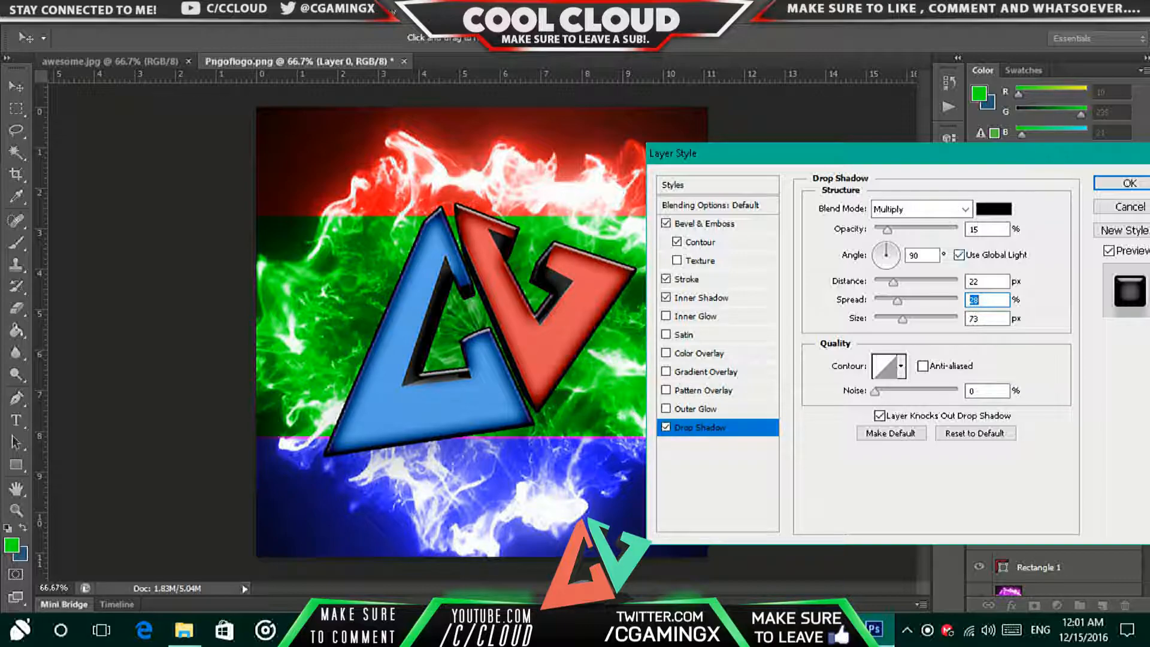
{"action": "key", "text": "Return"}
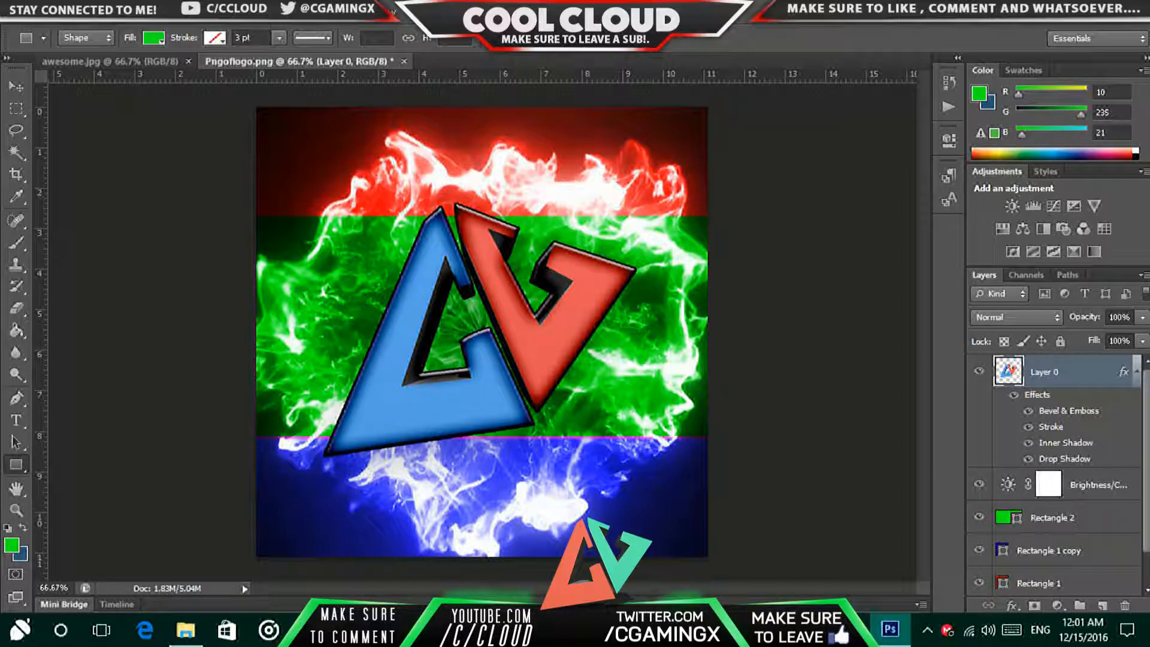
Move the Brightness/Contrast adjustment layer above the logo layer
{"action": "left_click", "coordinate": [1099, 484]}
{"action": "left_click_drag", "start_coordinate": [1098, 485], "coordinate": [1098, 360]}
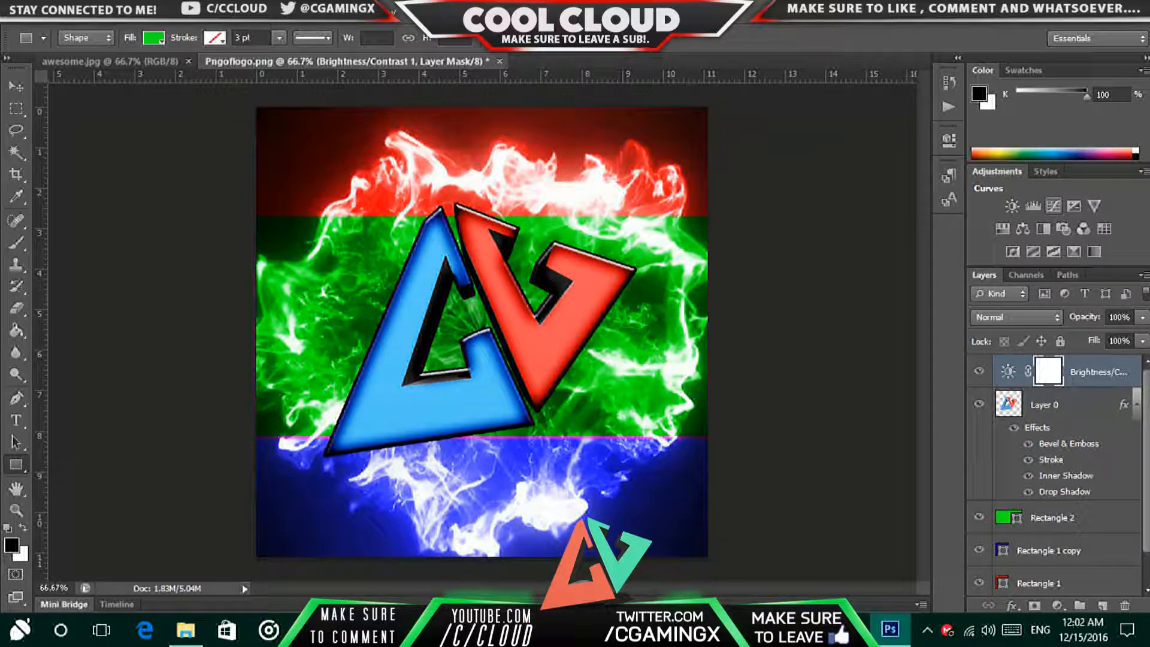
Add a Curves adjustment layer on top and shape the RGB curve with a raised shadow point and a lowered upper-midtone point
{"action": "left_click", "coordinate": [1054, 206]}
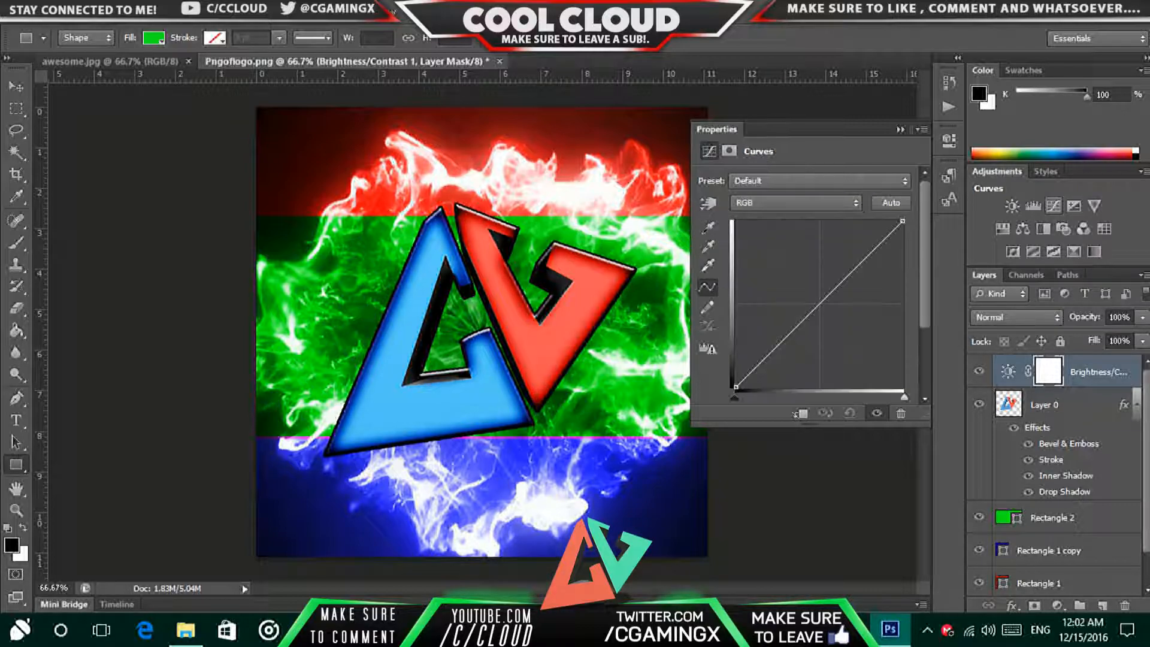
{"action": "left_click_drag", "start_coordinate": [834, 290], "coordinate": [836, 296]}
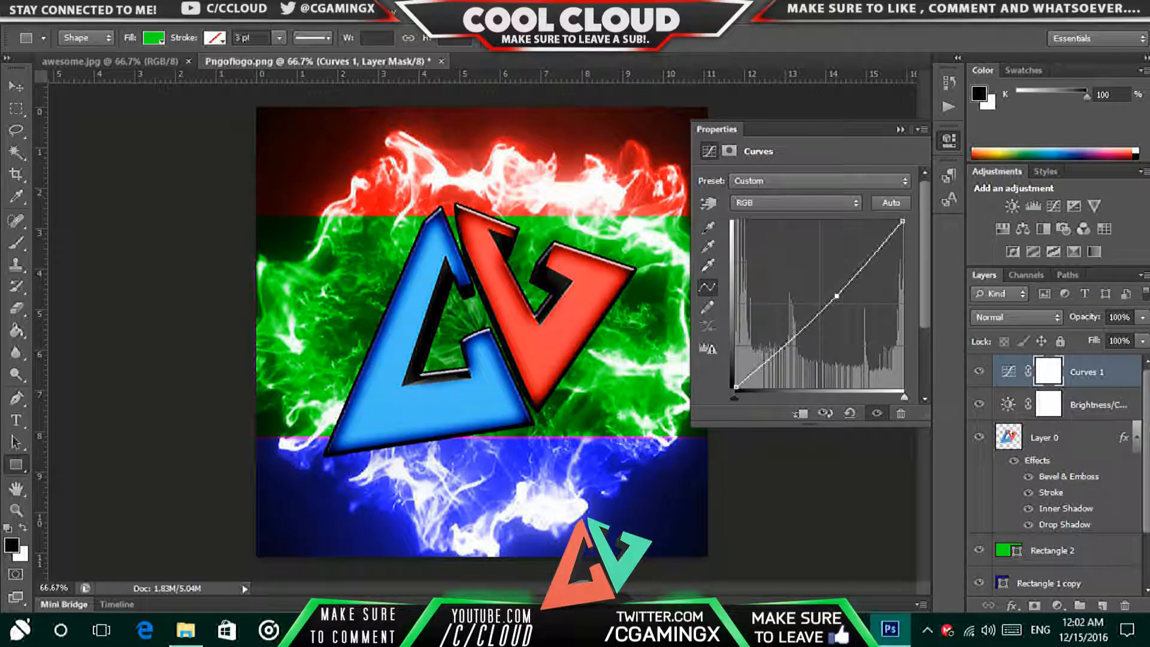
{"action": "left_click_drag", "start_coordinate": [771, 357], "coordinate": [770, 345]}
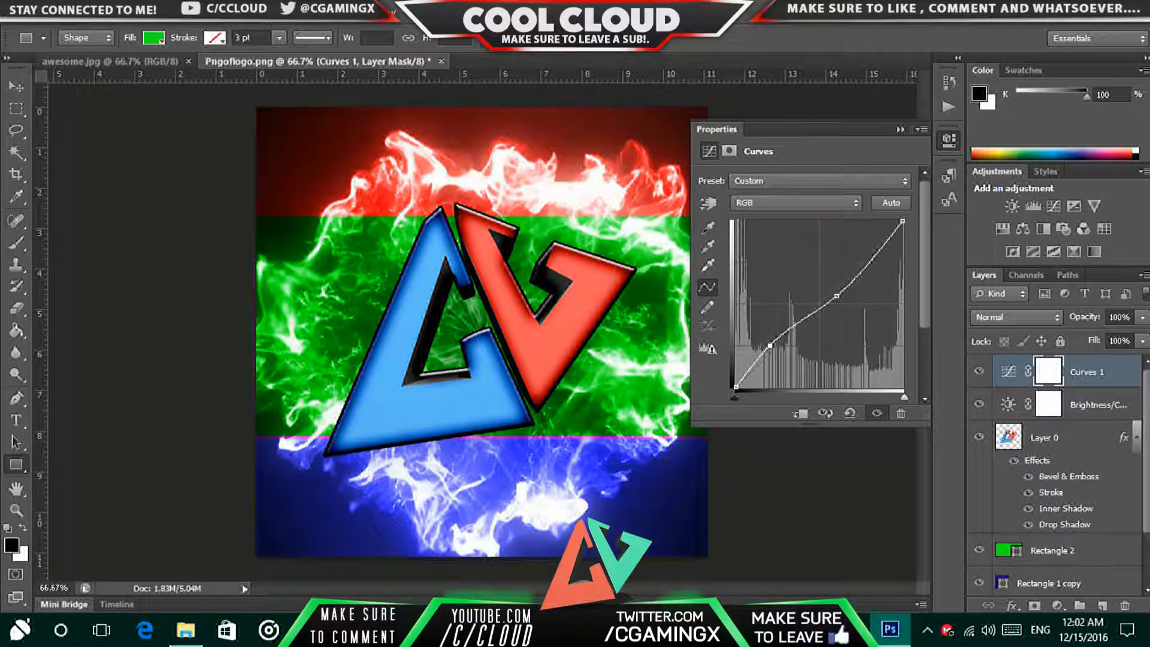
{"action": "left_click_drag", "start_coordinate": [837, 296], "coordinate": [848, 307]}
{"action": "left_click_drag", "start_coordinate": [770, 345], "coordinate": [772, 344]}
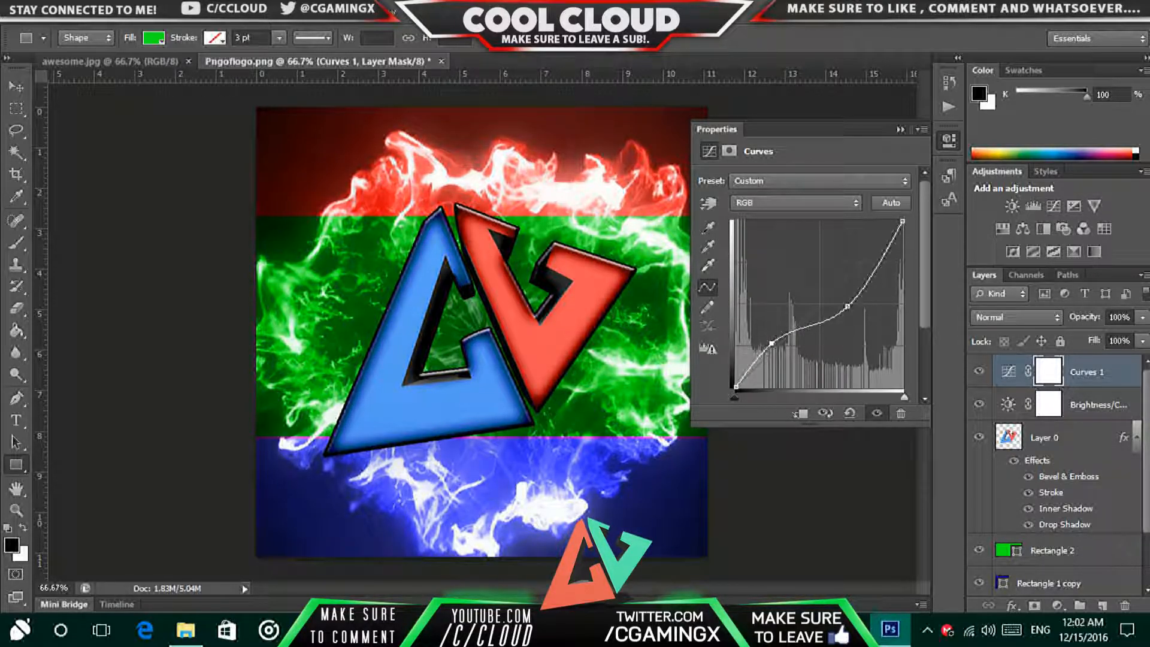
Add an Exposure adjustment layer above the curves layer with exposure +0.11, offset -0.0083 and gamma correction 1.04
{"action": "left_click", "coordinate": [901, 129]}
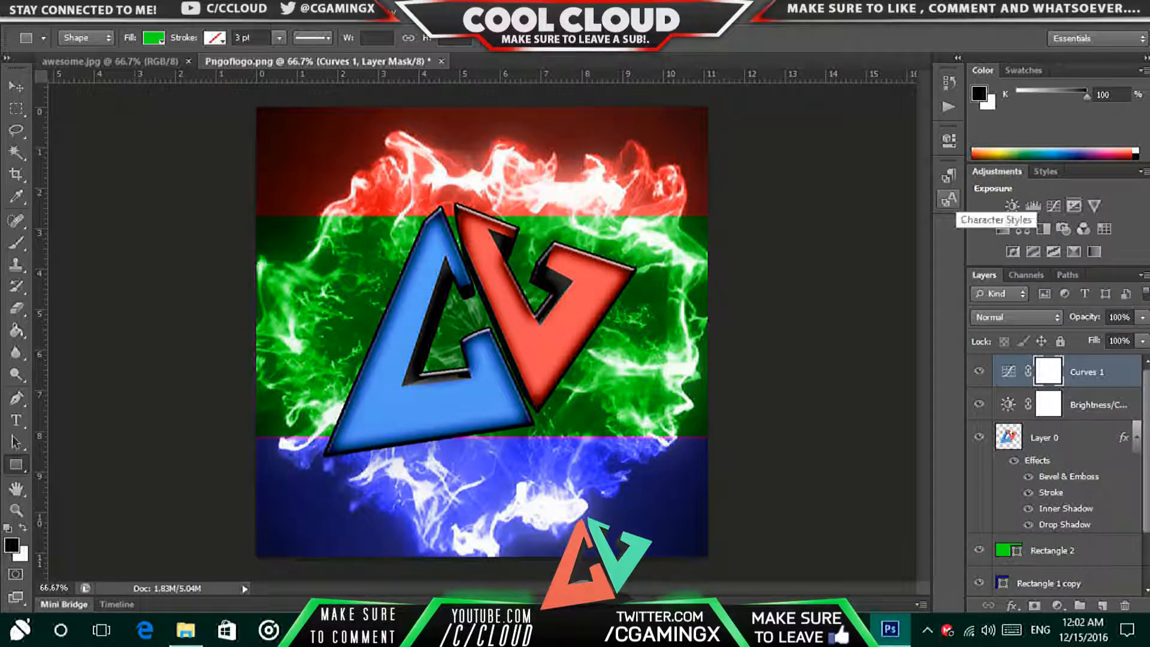
{"action": "left_click", "coordinate": [1074, 206]}
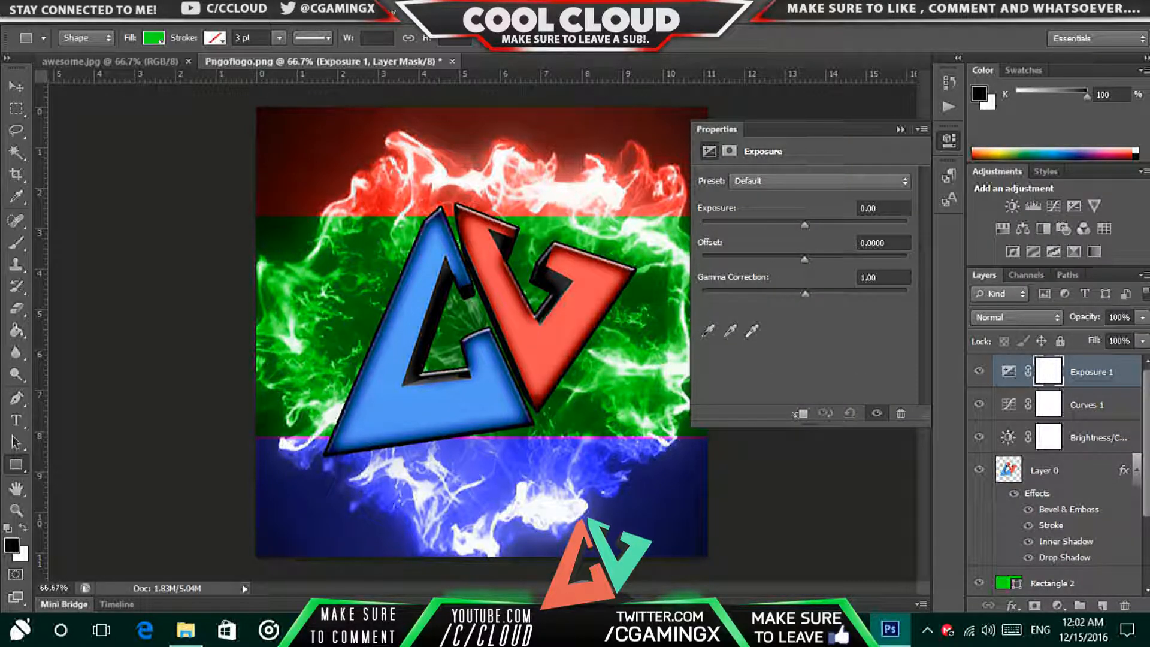
{"action": "left_click_drag", "start_coordinate": [804, 225], "coordinate": [804, 259]}
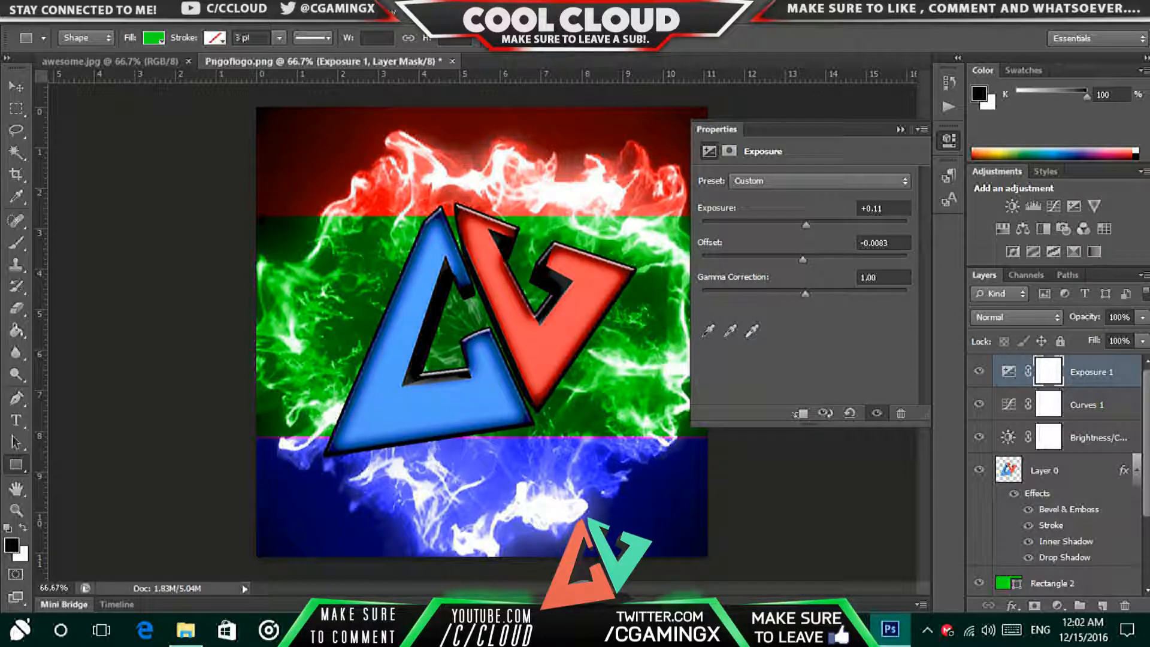
{"action": "mouse_move", "coordinate": [806, 294]}
{"action": "left_mouse_down"}
{"action": "mouse_move", "coordinate": [867, 294]}
{"action": "mouse_move", "coordinate": [814, 293]}
{"action": "left_mouse_up"}
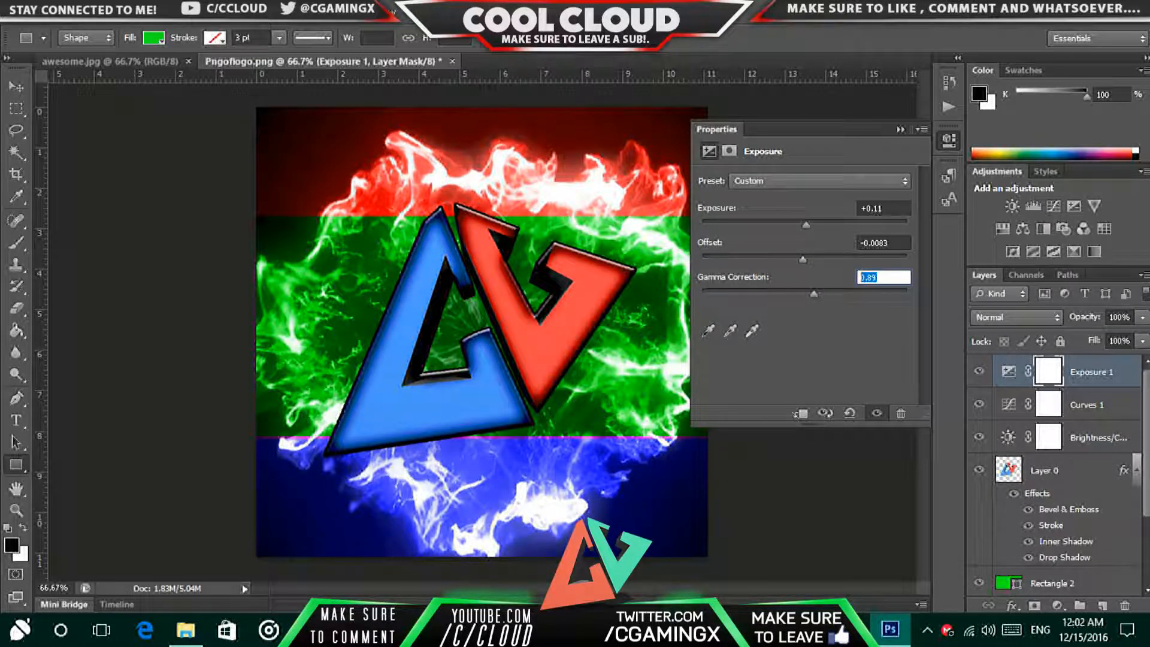
{"action": "type", "text": "0"}
{"action": "key", "text": "Return"}
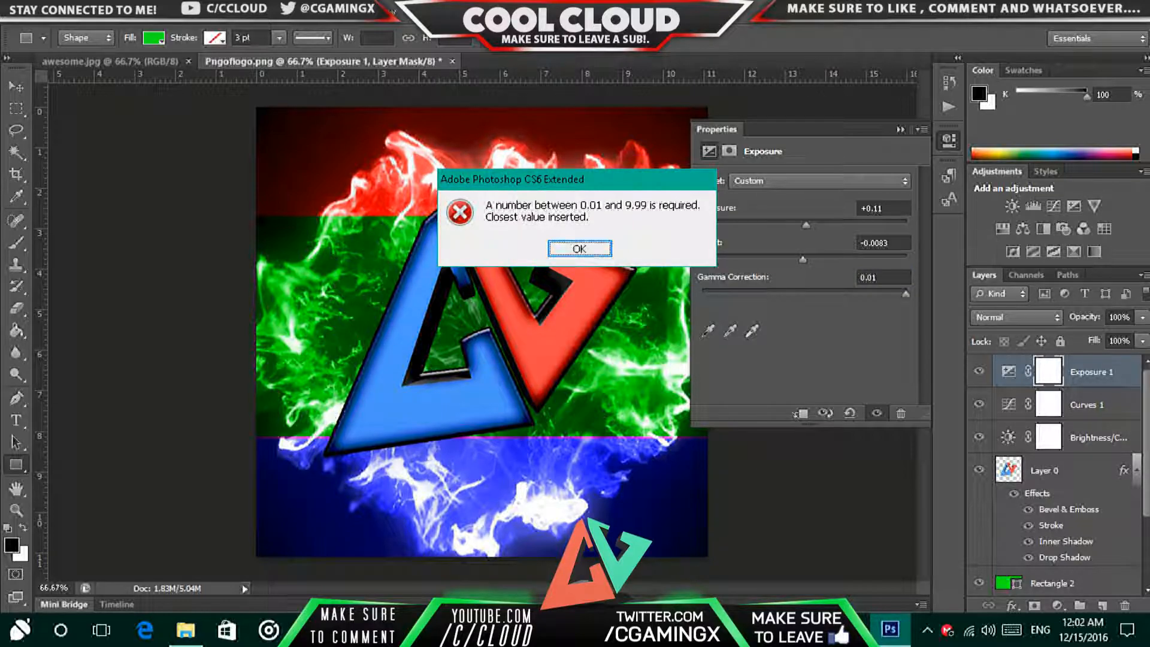
{"action": "key", "text": "Return"}
{"action": "left_click_drag", "start_coordinate": [905, 293], "coordinate": [803, 294]}
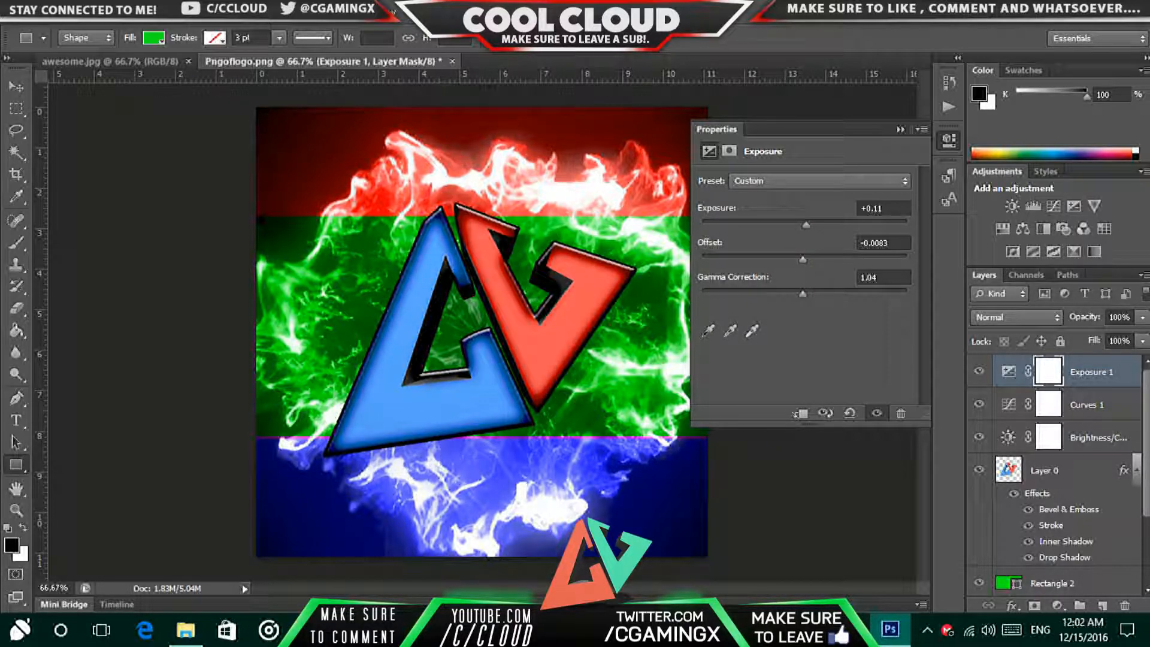
{"action": "left_click", "coordinate": [900, 130]}
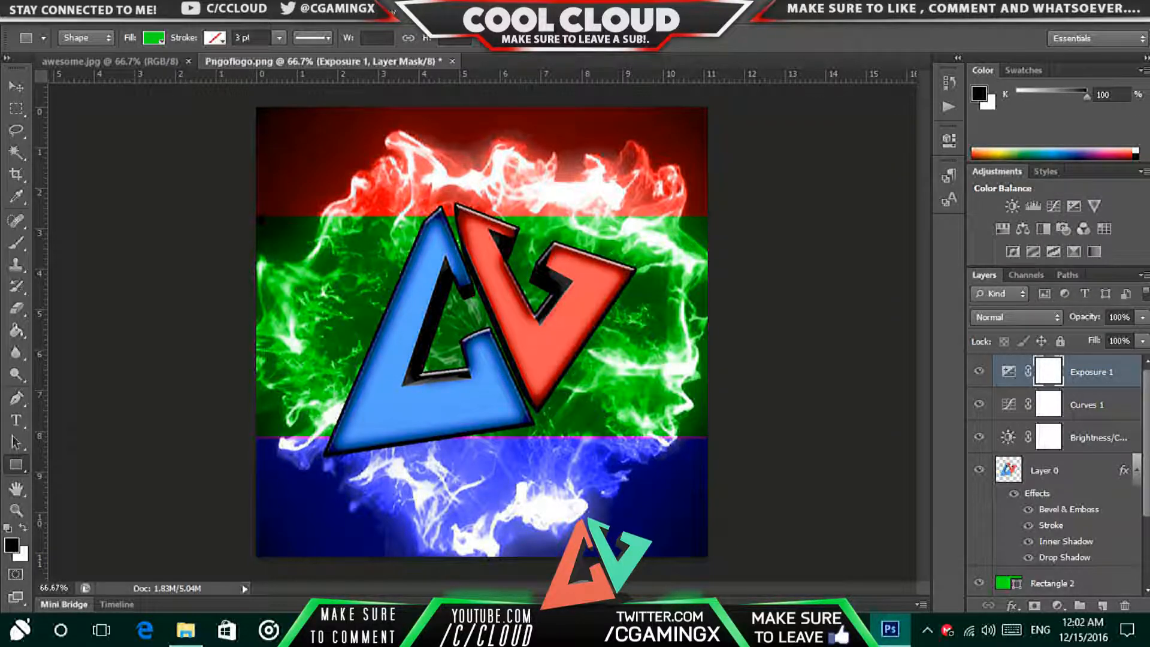
Try a Color Balance adjustment layer above the exposure layer with the midtones shifted fully toward red
{"action": "left_click", "coordinate": [1022, 228]}
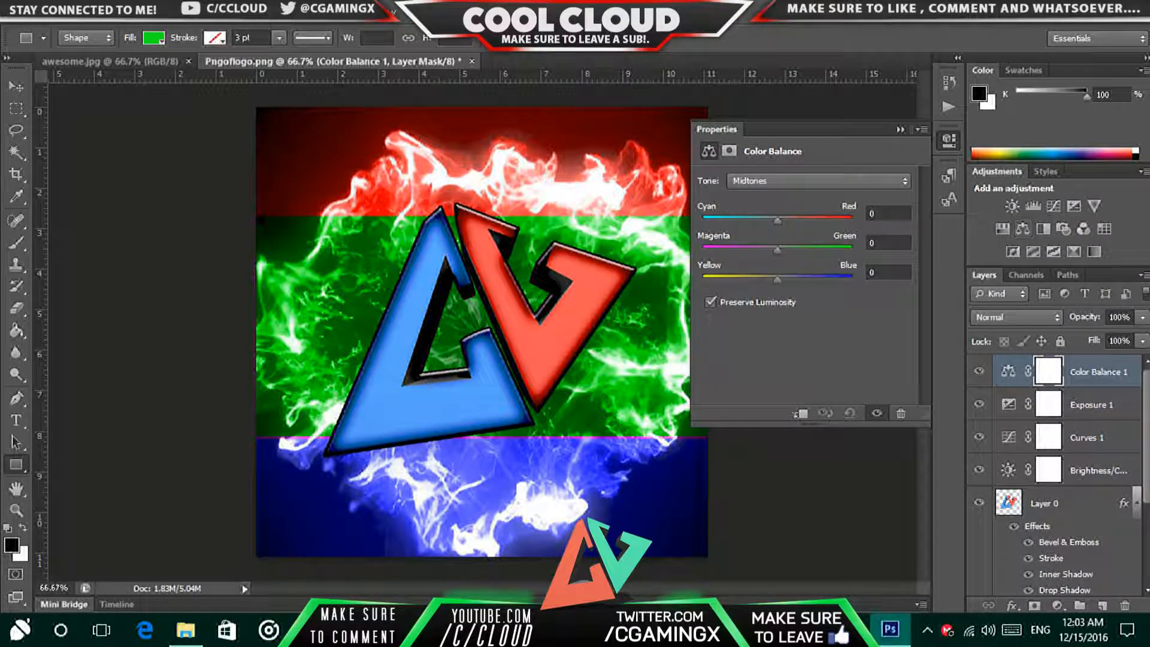
{"action": "left_click_drag", "start_coordinate": [777, 221], "coordinate": [852, 221]}
{"action": "left_click", "coordinate": [901, 130]}
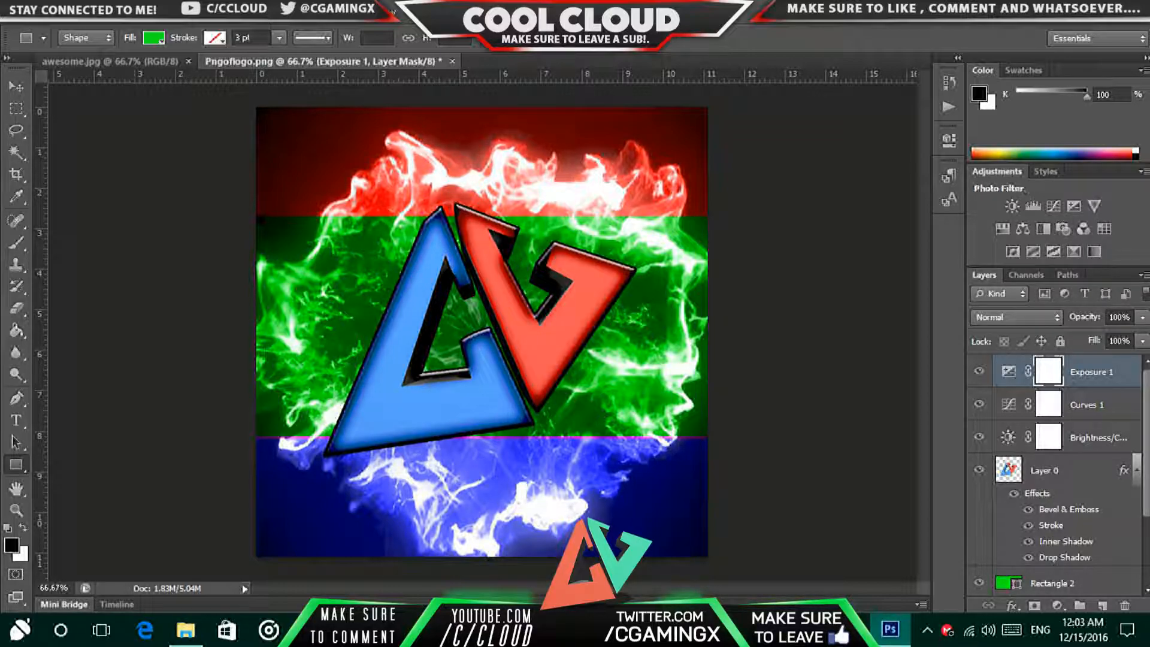
Try a Hue/Saturation adjustment layer with hue -180 on top of the stack and delete it
{"action": "left_click", "coordinate": [1003, 229]}
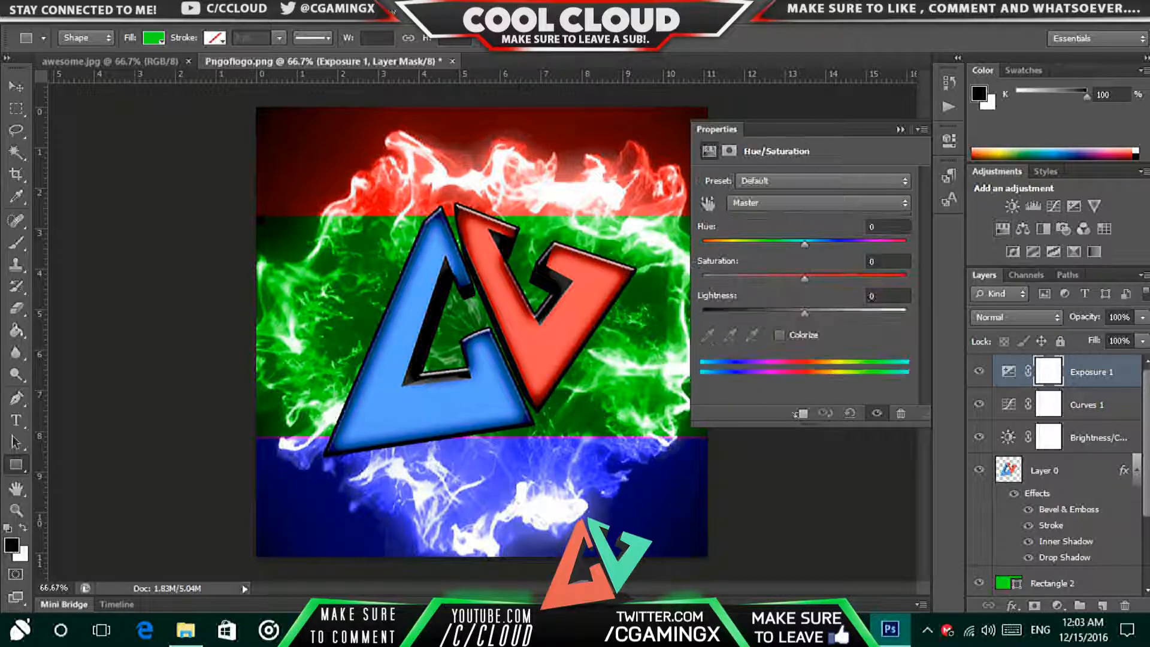
{"action": "left_click_drag", "start_coordinate": [804, 244], "coordinate": [702, 244]}
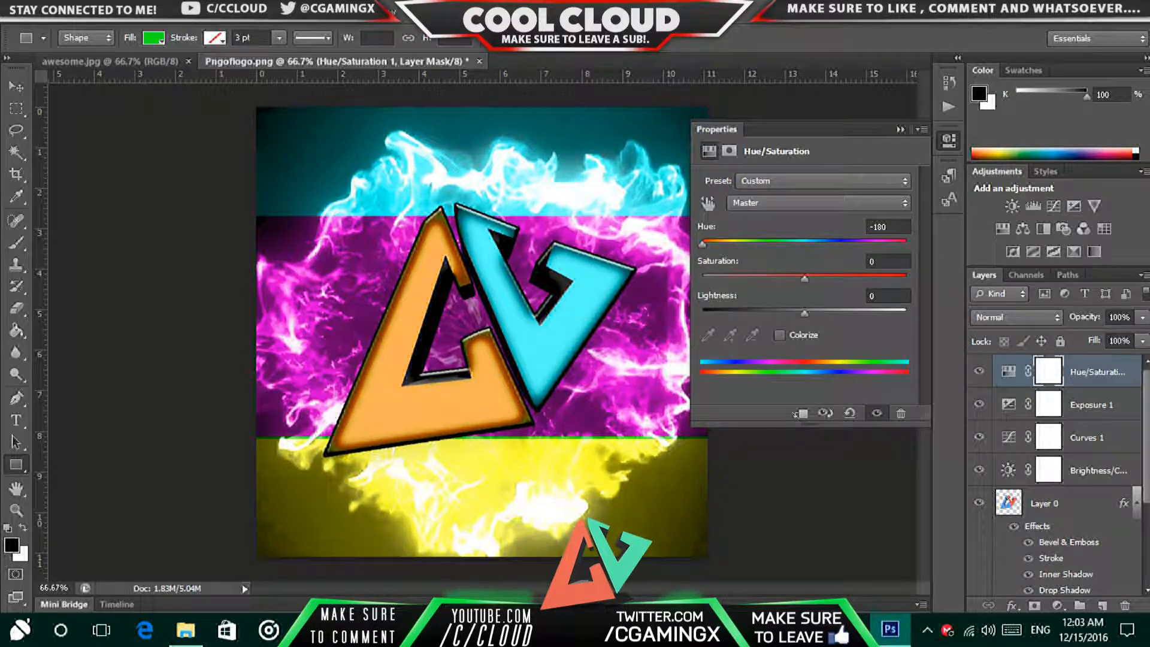
{"action": "left_click", "coordinate": [901, 130]}
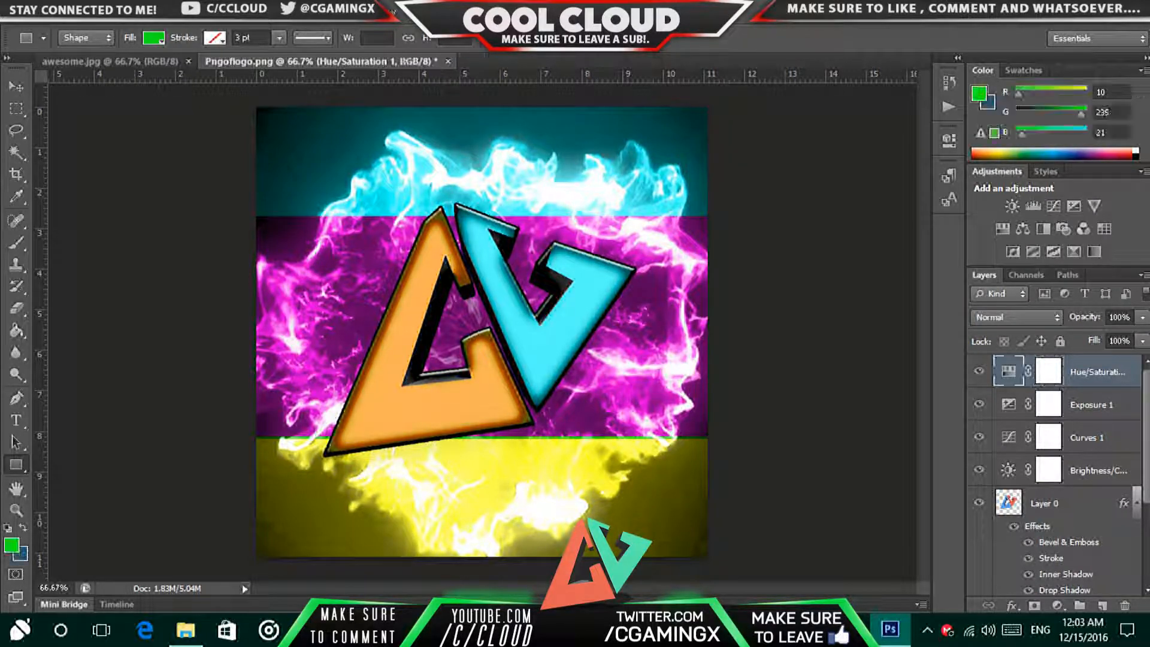
{"action": "key", "text": "Delete"}
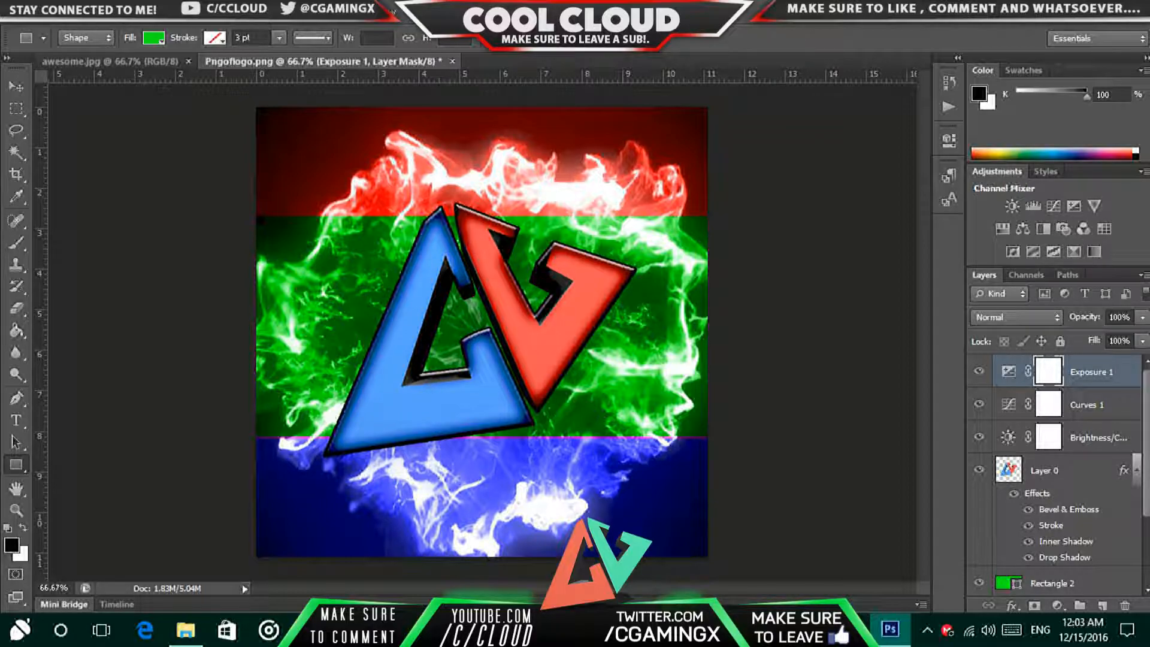
Add a Photo Filter adjustment layer above the exposure layer with a custom white (ffffff) filter color
{"action": "left_click", "coordinate": [1064, 228]}
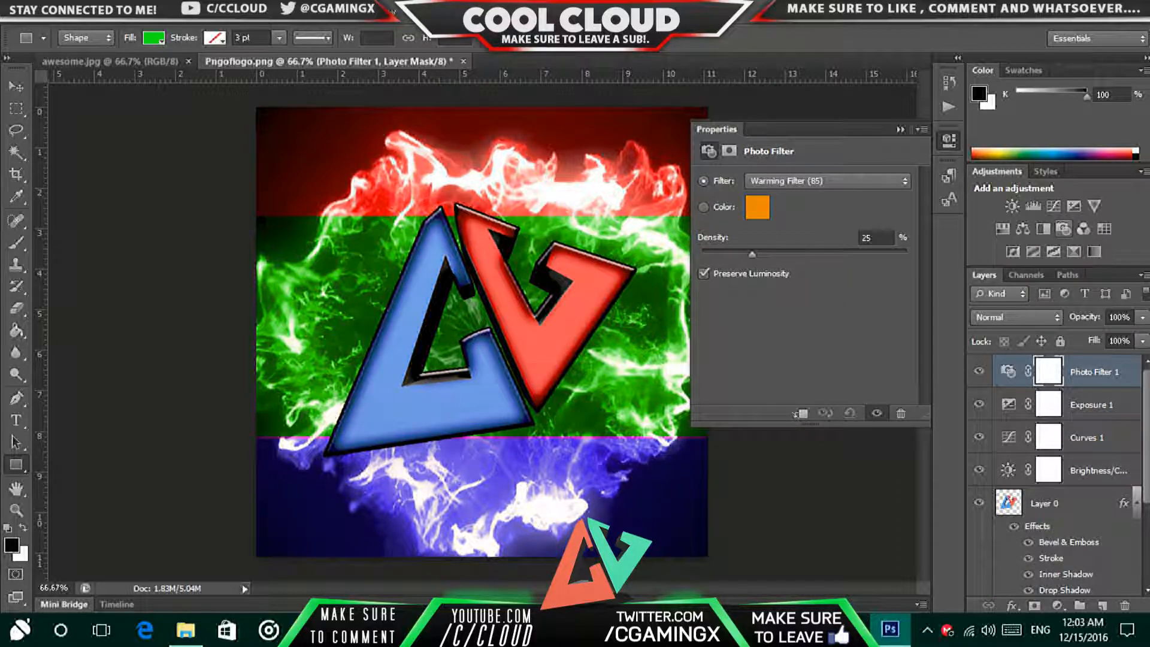
{"action": "left_click", "coordinate": [743, 207]}
{"action": "left_click", "coordinate": [351, 67]}
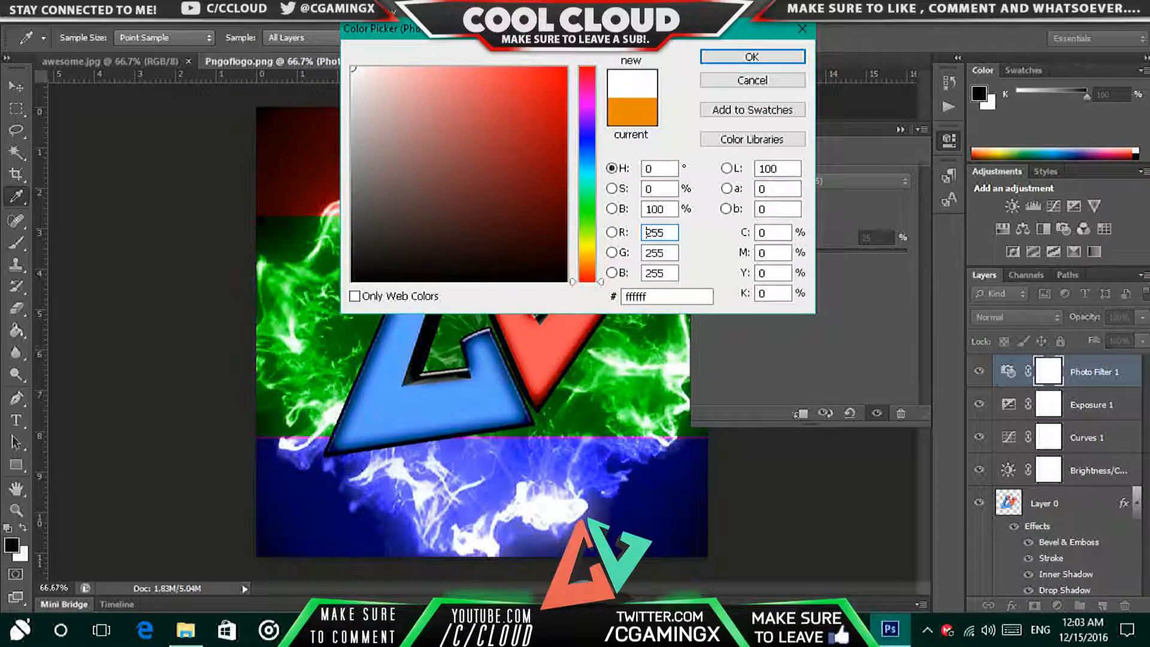
{"action": "left_click", "coordinate": [753, 57]}
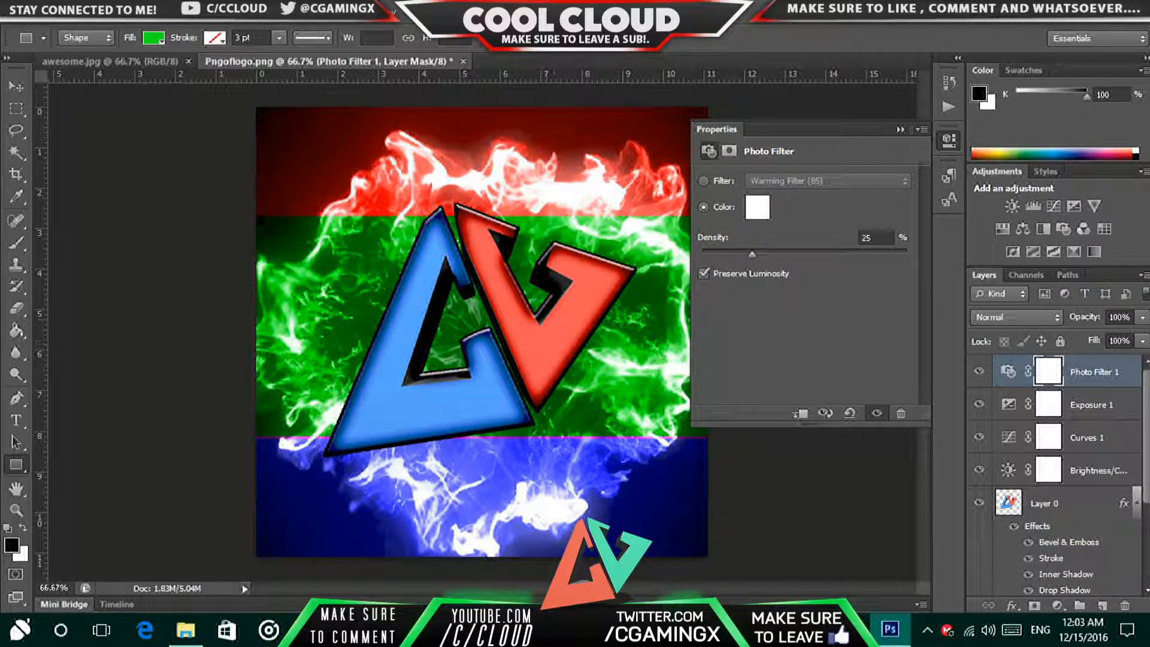
Change the photo filter's color to a bright pinkish red
{"action": "left_click", "coordinate": [757, 207]}
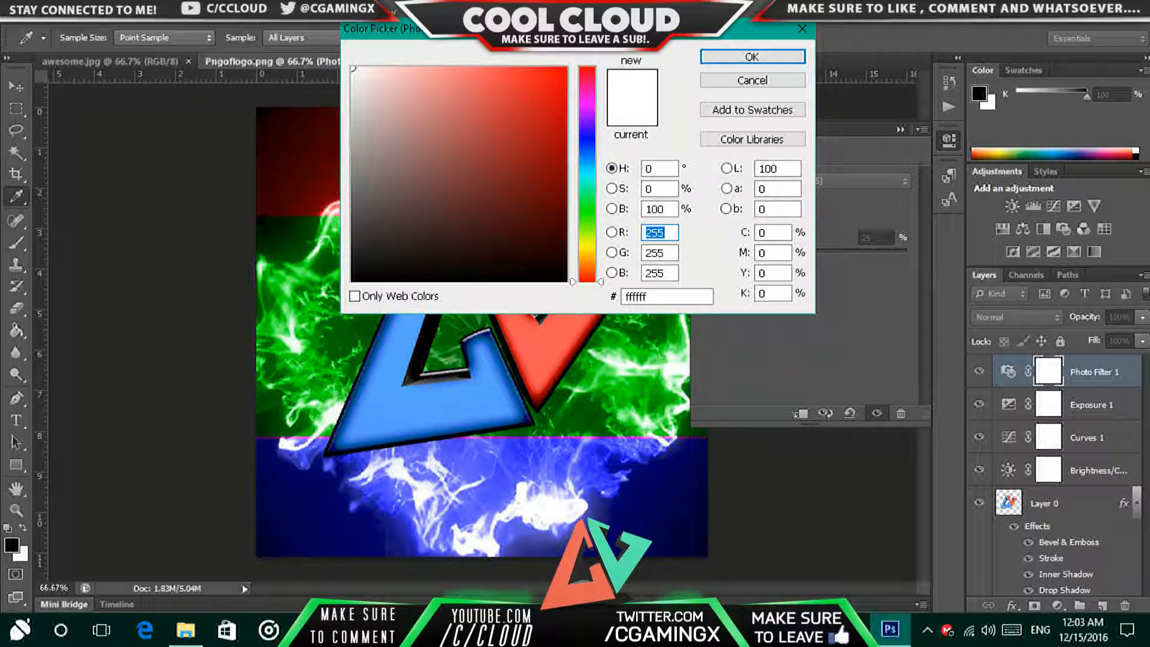
{"action": "left_click_drag", "start_coordinate": [418, 182], "coordinate": [457, 163]}
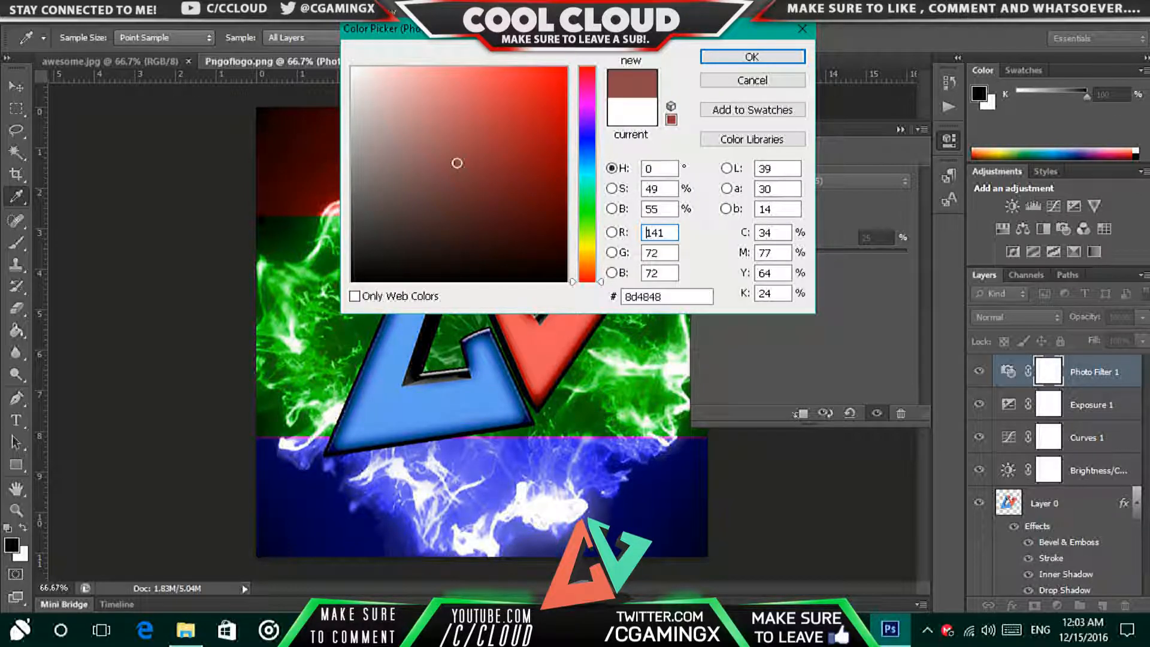
{"action": "left_click", "coordinate": [606, 342]}
{"action": "left_click_drag", "start_coordinate": [511, 134], "coordinate": [553, 120]}
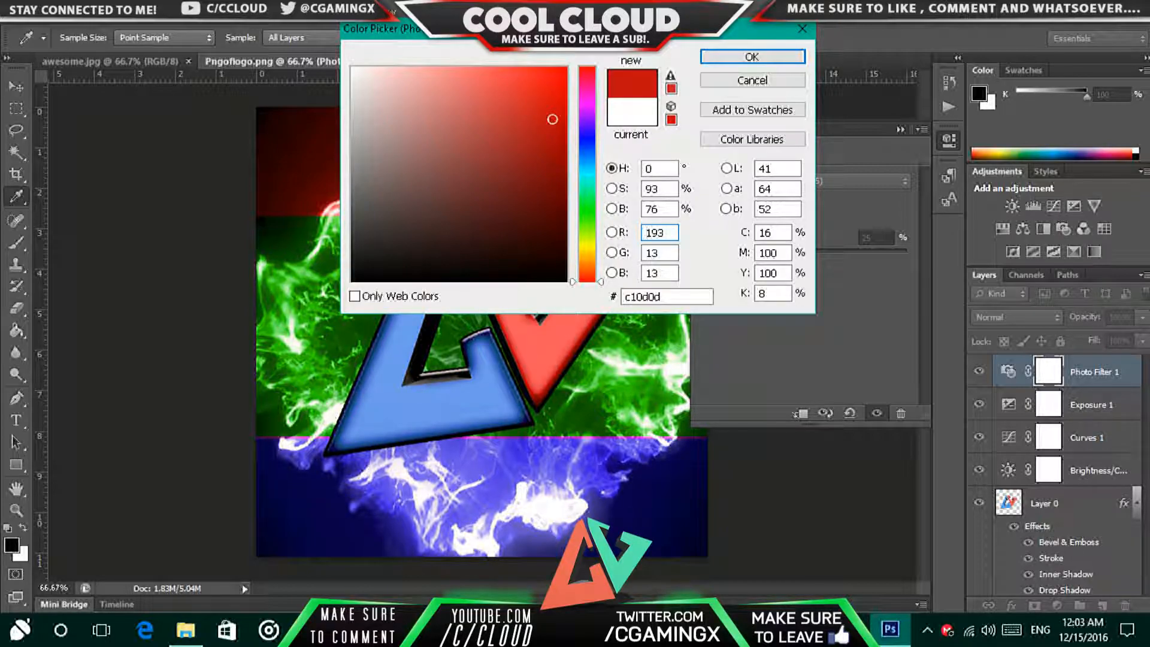
{"action": "left_click_drag", "start_coordinate": [587, 282], "coordinate": [551, 80]}
{"action": "left_click", "coordinate": [753, 57]}
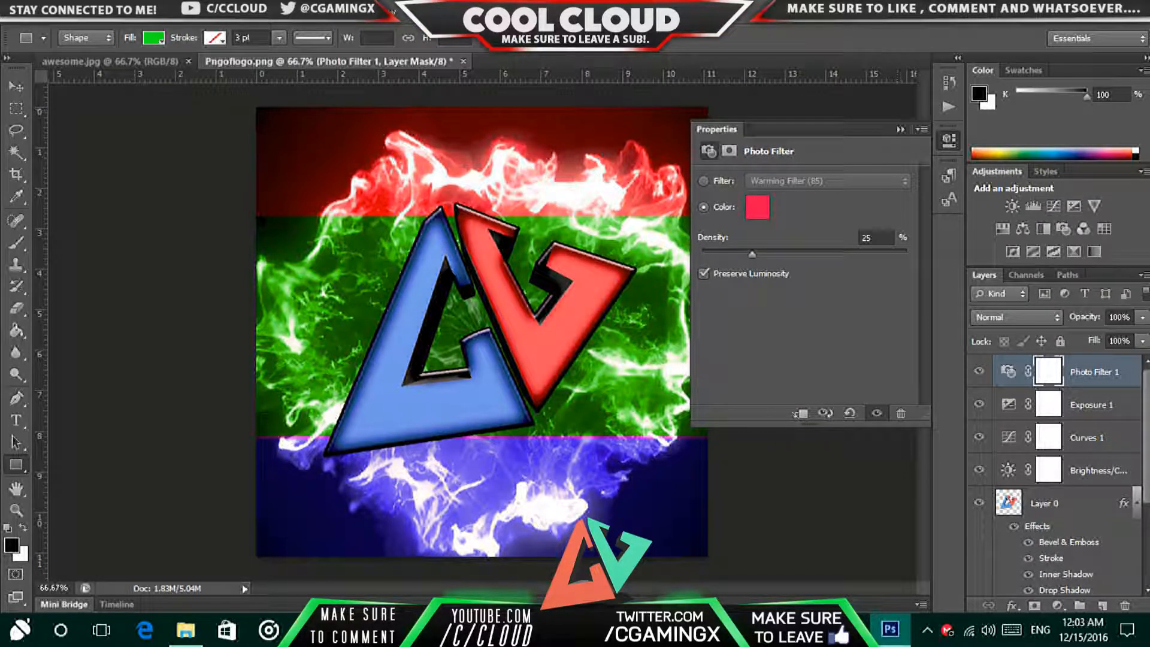
{"action": "left_click", "coordinate": [901, 129]}
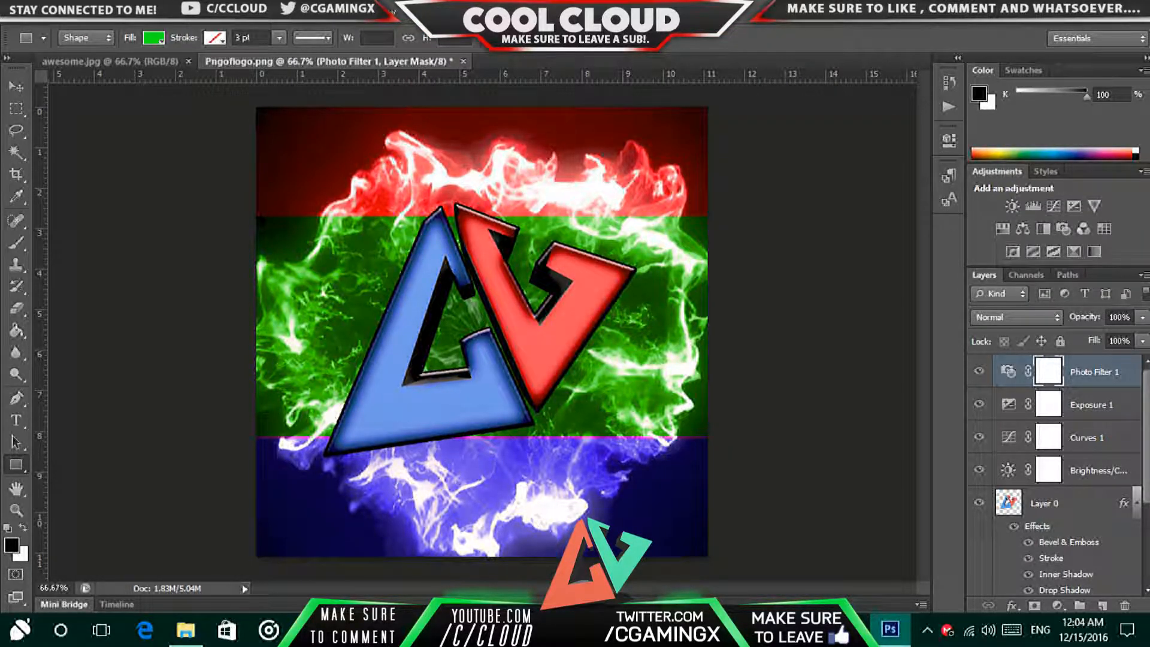
Add a Gradient Map adjustment layer above the photo filter using the red-to-green preset gradient
{"action": "left_click", "coordinate": [1095, 251]}
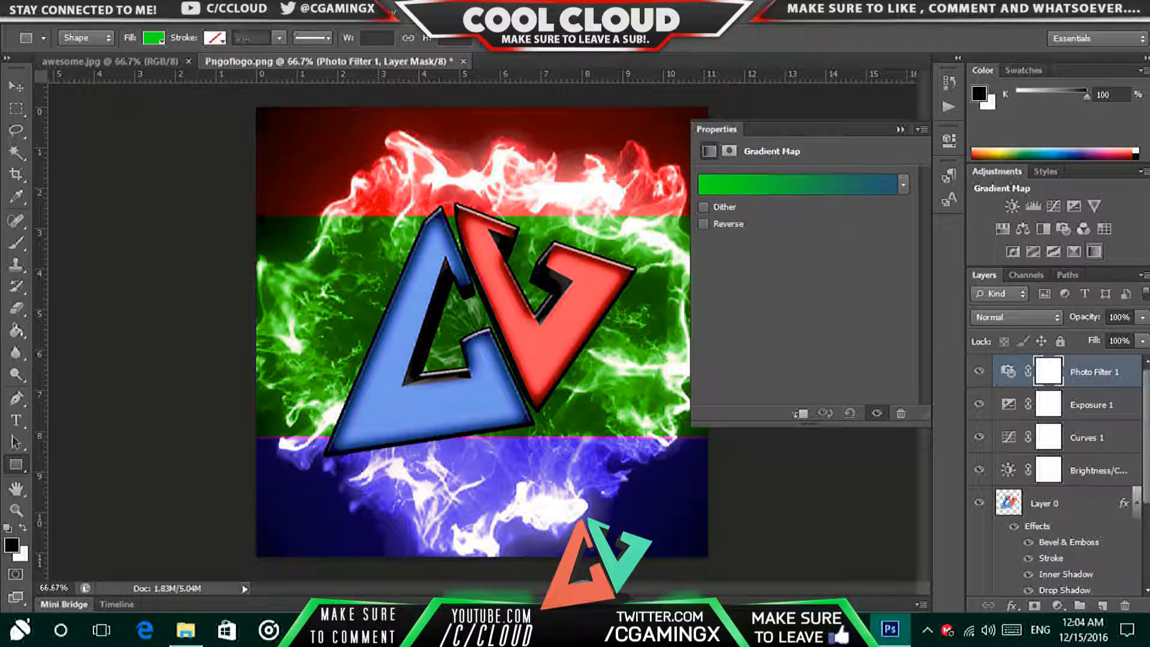
{"action": "left_click", "coordinate": [903, 184]}
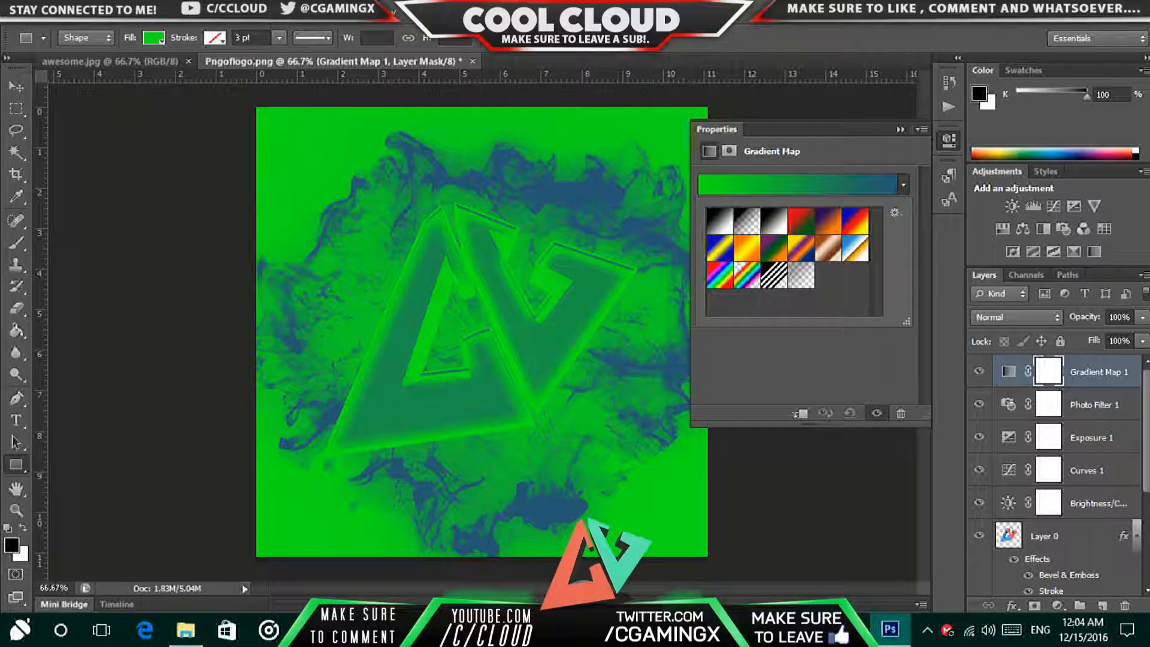
{"action": "left_click", "coordinate": [802, 221]}
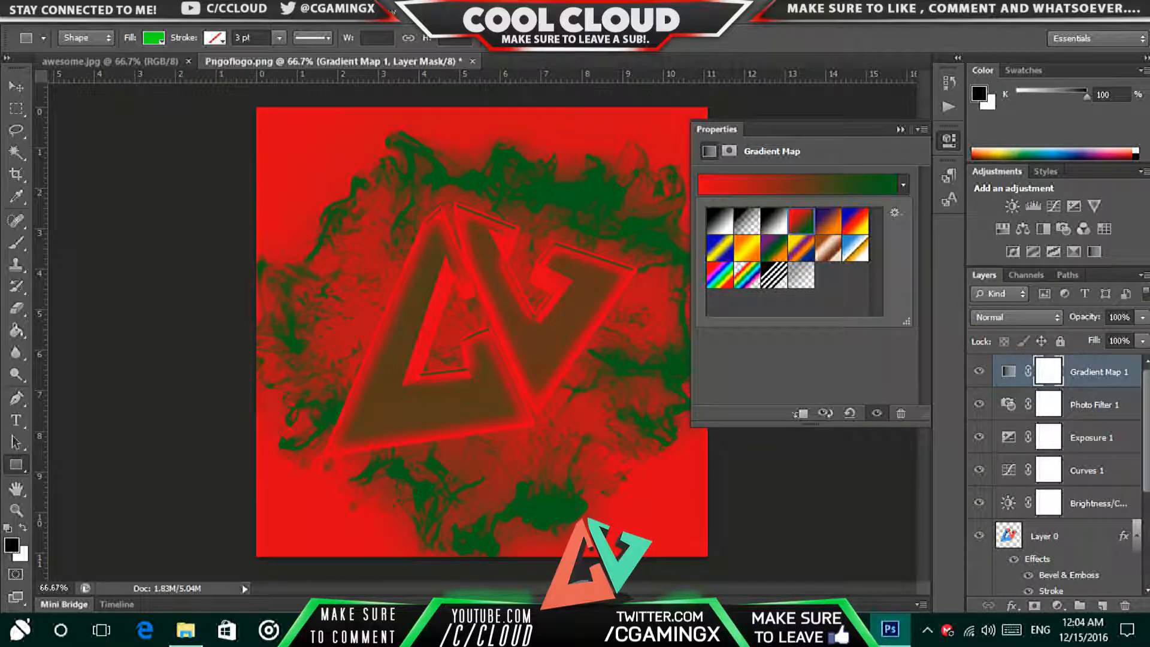
{"action": "left_click", "coordinate": [900, 129]}
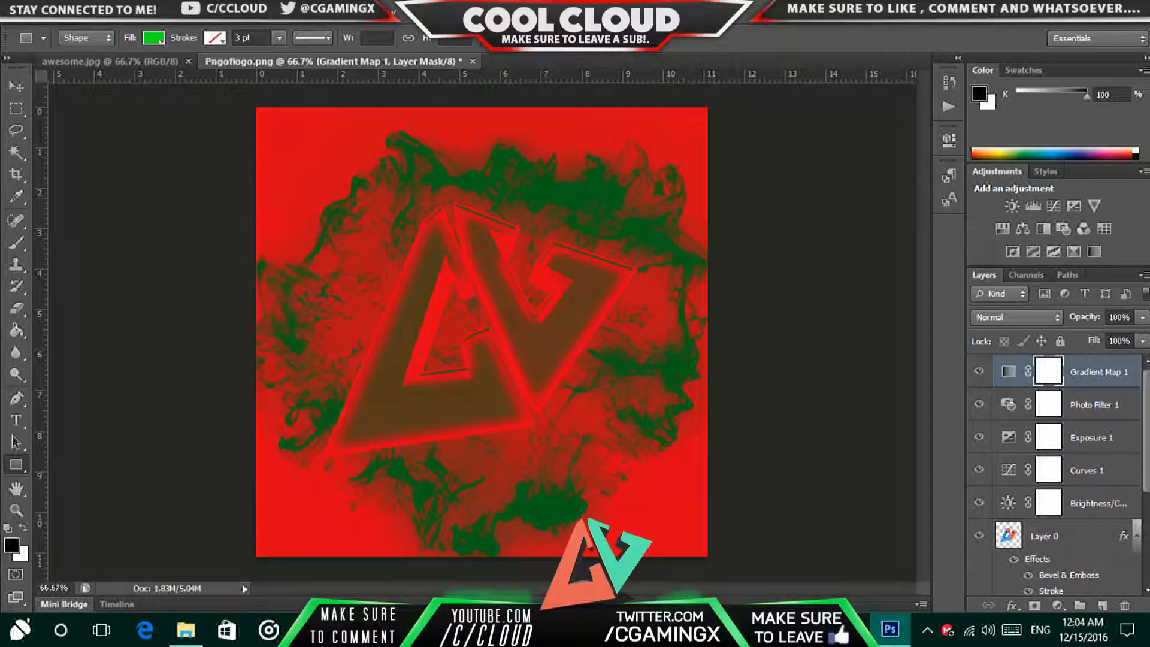
Set the gradient map layer's blend mode to Overlay and lower its opacity to 14%
{"action": "left_click", "coordinate": [1012, 605]}
{"action": "left_click", "coordinate": [1017, 318]}
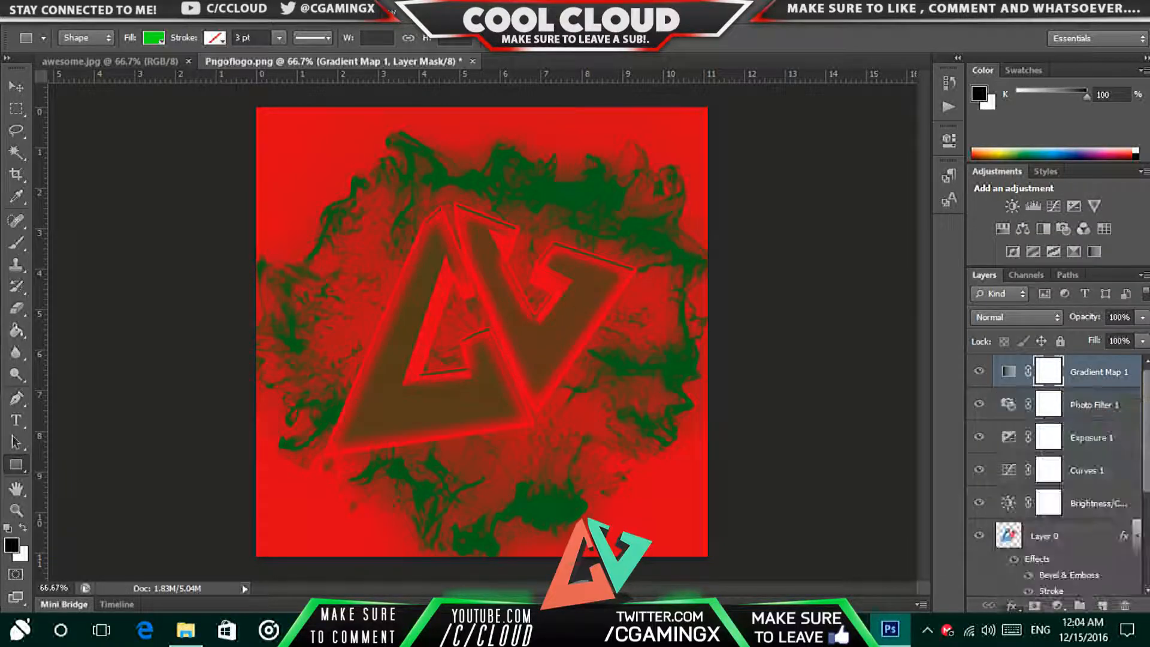
{"action": "left_click", "coordinate": [1016, 318]}
{"action": "left_click", "coordinate": [1012, 384]}
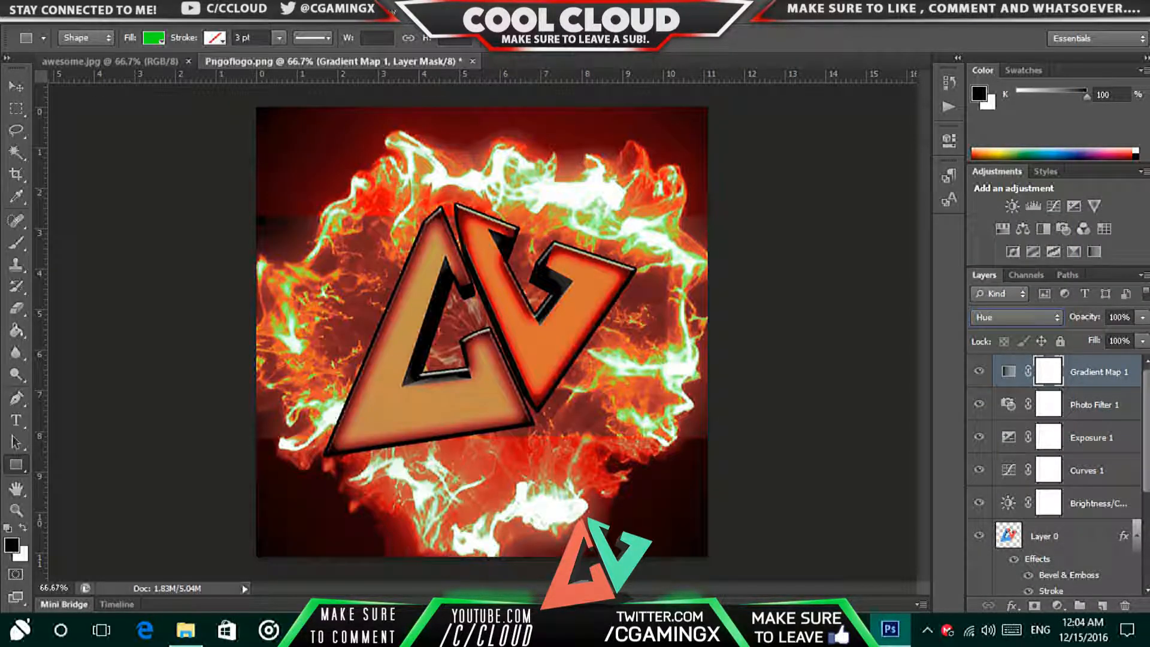
{"action": "left_click", "coordinate": [1016, 317]}
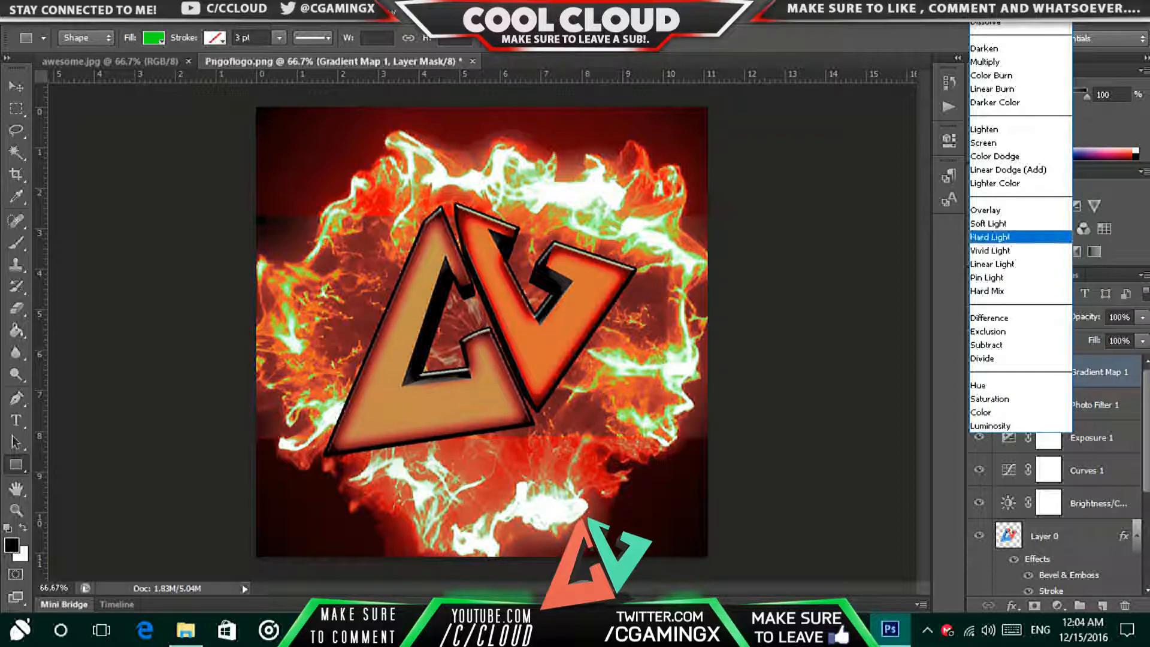
{"action": "left_click", "coordinate": [986, 211]}
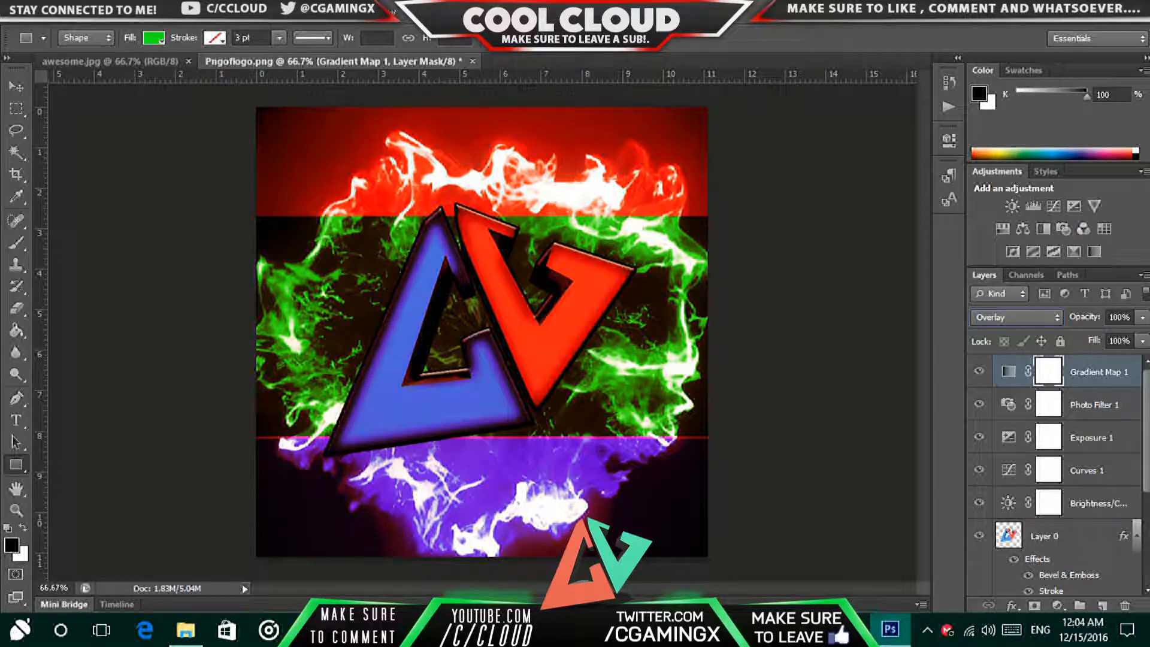
{"action": "left_click_drag", "start_coordinate": [1085, 318], "coordinate": [1020, 318]}
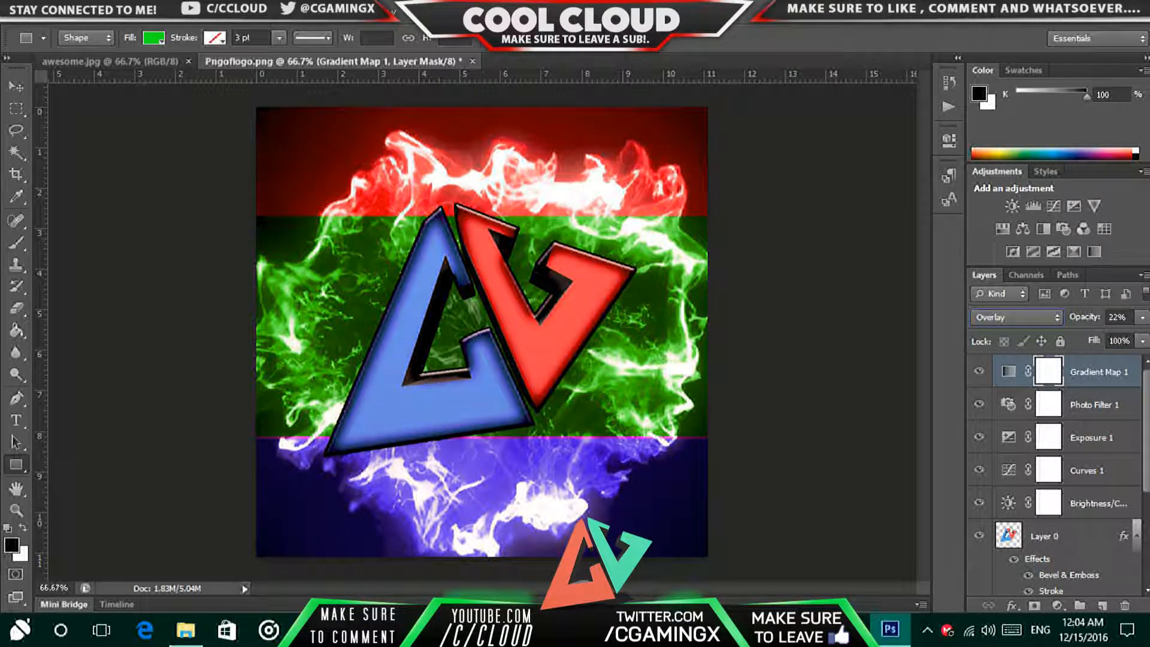
{"action": "left_click_drag", "start_coordinate": [1085, 318], "coordinate": [1079, 317]}
Try other blend modes on the gradient map layer, such as Lighten, and settle on Color Burn
{"action": "left_click", "coordinate": [1017, 317]}
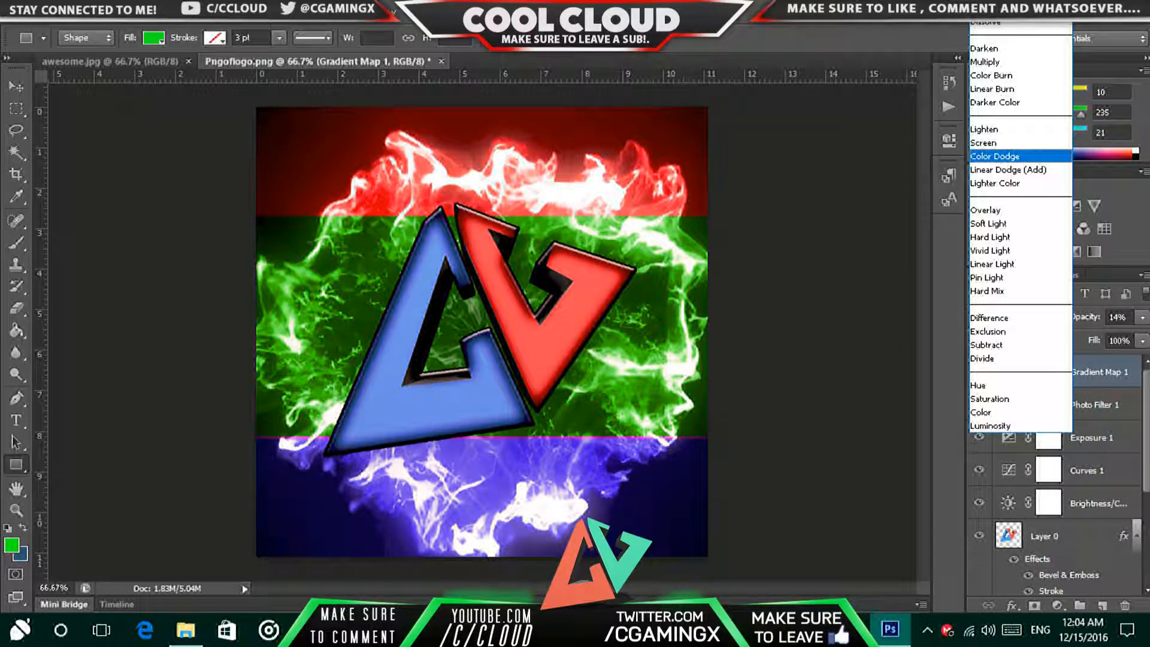
{"action": "left_click", "coordinate": [994, 138]}
{"action": "key", "text": "Up"}
{"action": "key", "text": "Up"}
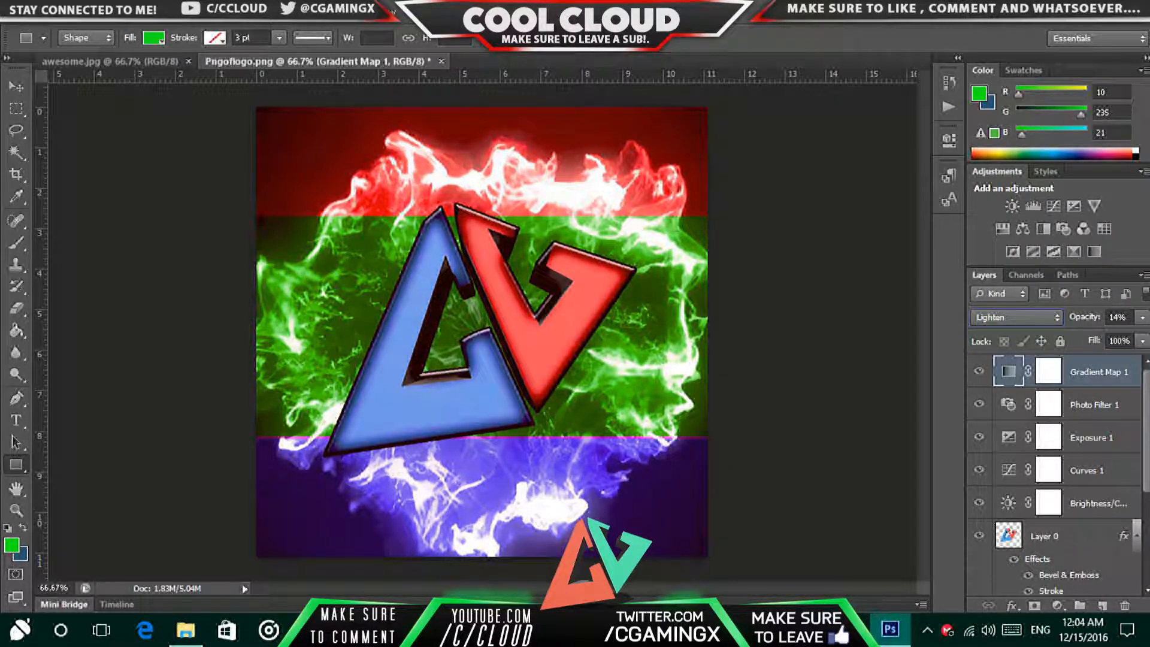
{"action": "key", "text": "Up"}
{"action": "key", "text": "Up"}
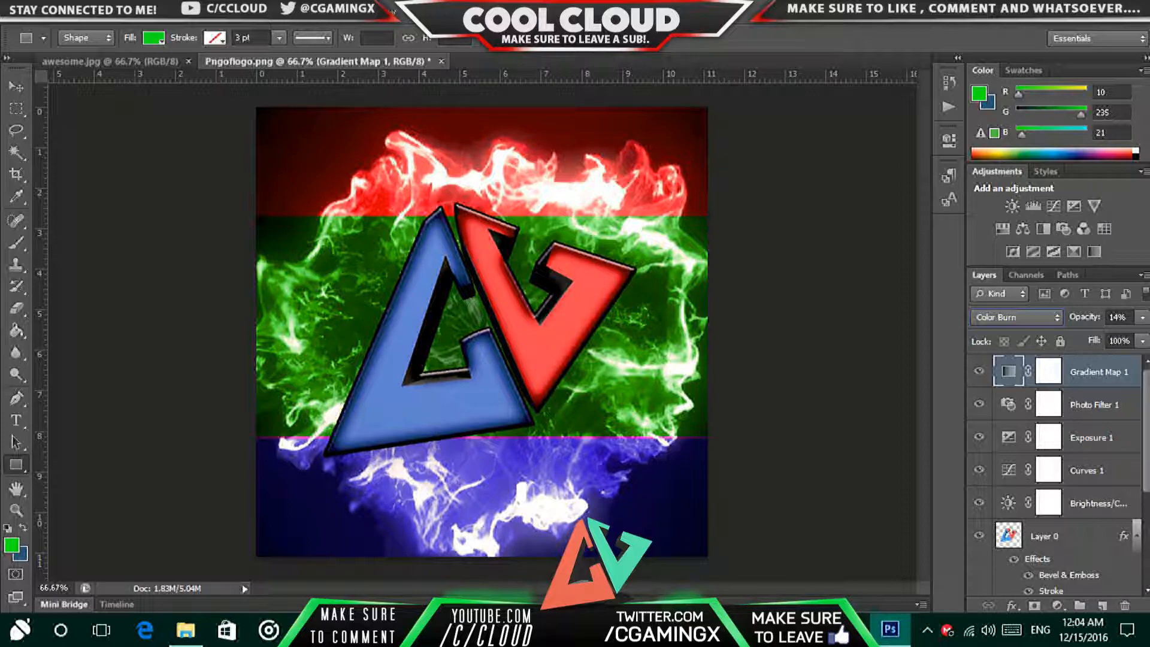
{"action": "left_click", "coordinate": [1016, 317]}
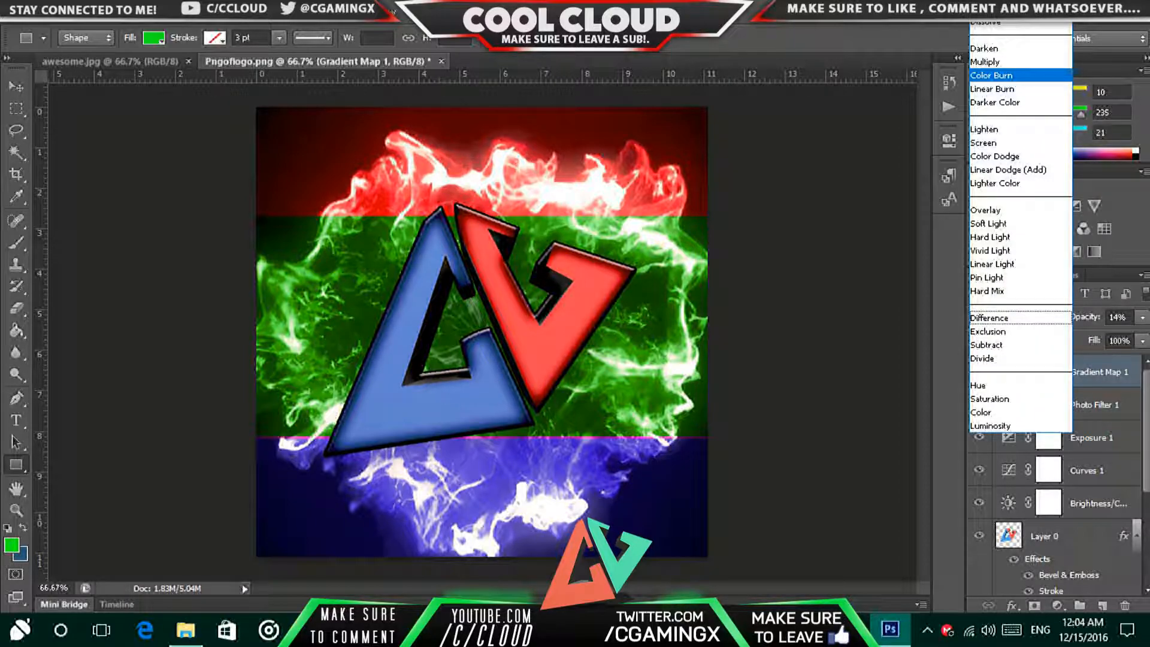
{"action": "left_click", "coordinate": [1021, 305]}
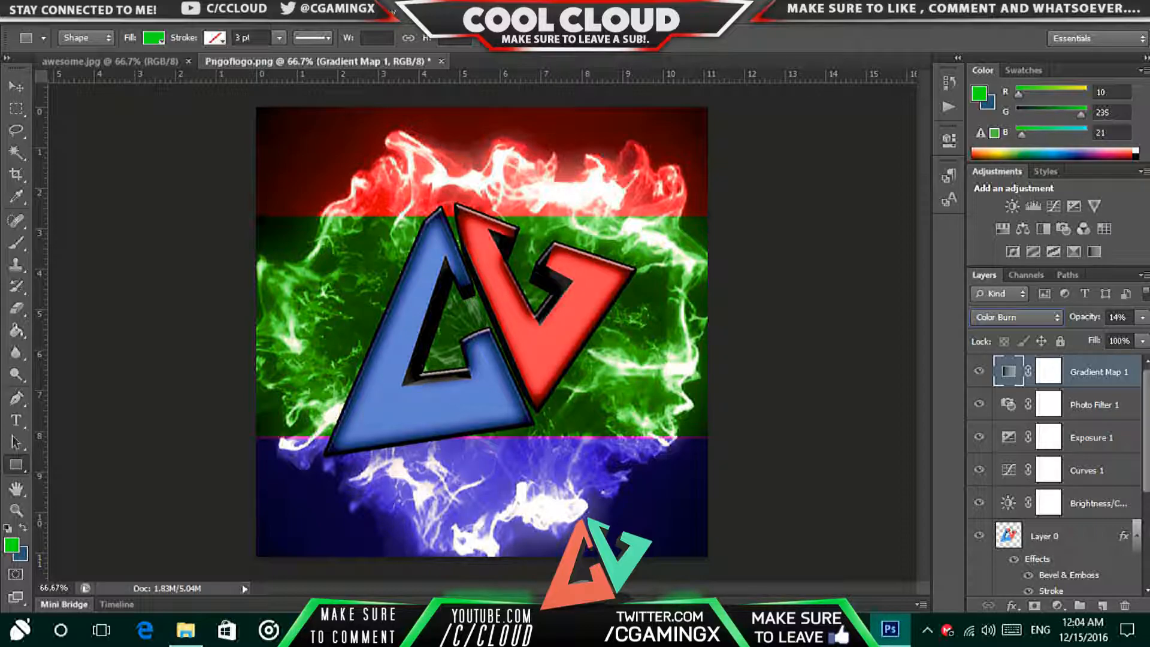
Try neighbouring blend modes on the Gradient Map layer and return it to Color Burn
{"action": "key", "text": "Up"}
{"action": "key", "text": "Down"}
{"action": "key", "text": "Down"}
{"action": "key", "text": "Down"}
{"action": "key", "text": "Up"}
{"action": "key", "text": "Up"}
Group the five adjustment layers, from Gradient Map down to Brightness/Contrast, and hide the group
{"action": "left_click", "coordinate": [1098, 503], "text": "shift"}
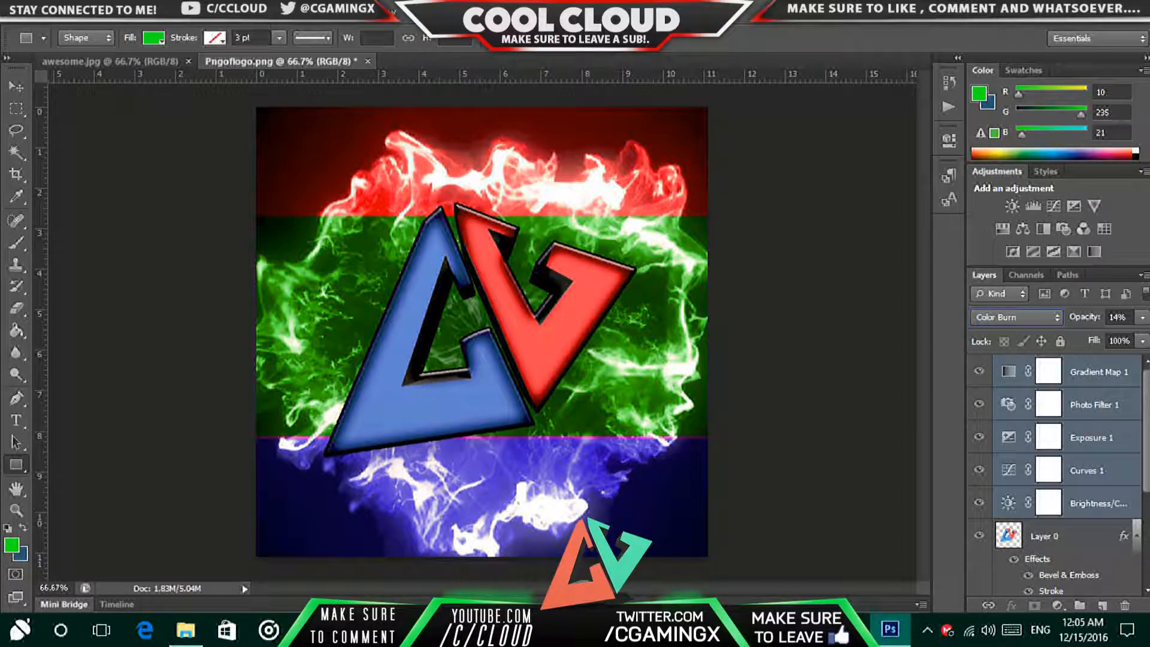
{"action": "key", "text": "ctrl+g"}
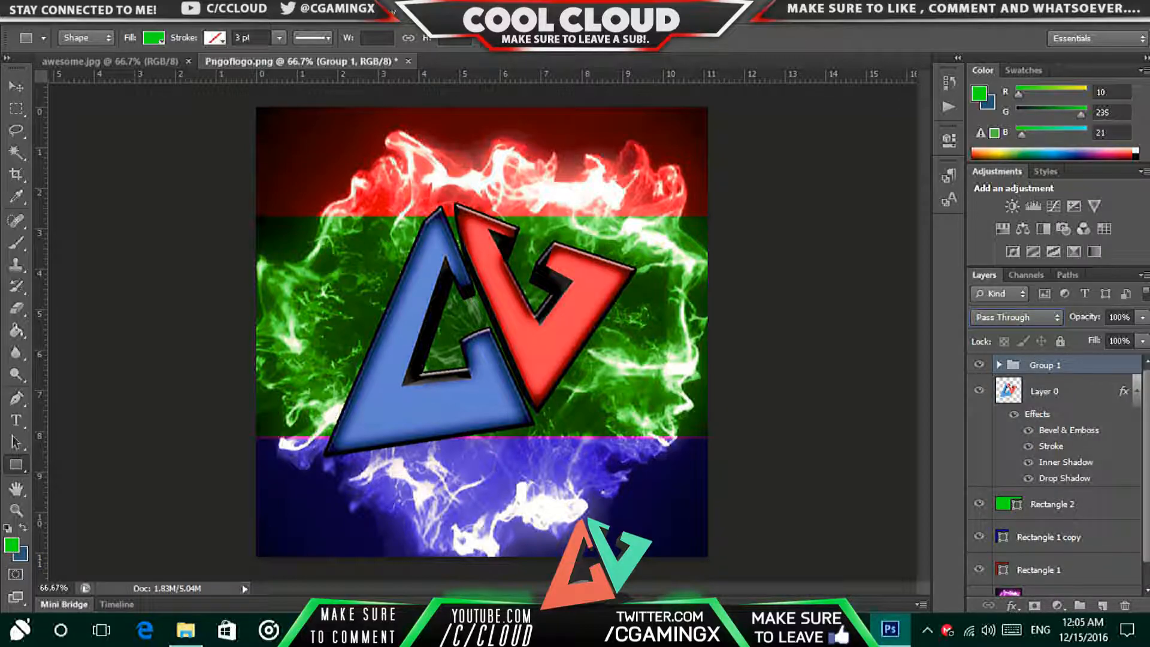
{"action": "left_click", "coordinate": [978, 365]}
{"action": "left_click", "coordinate": [979, 365]}
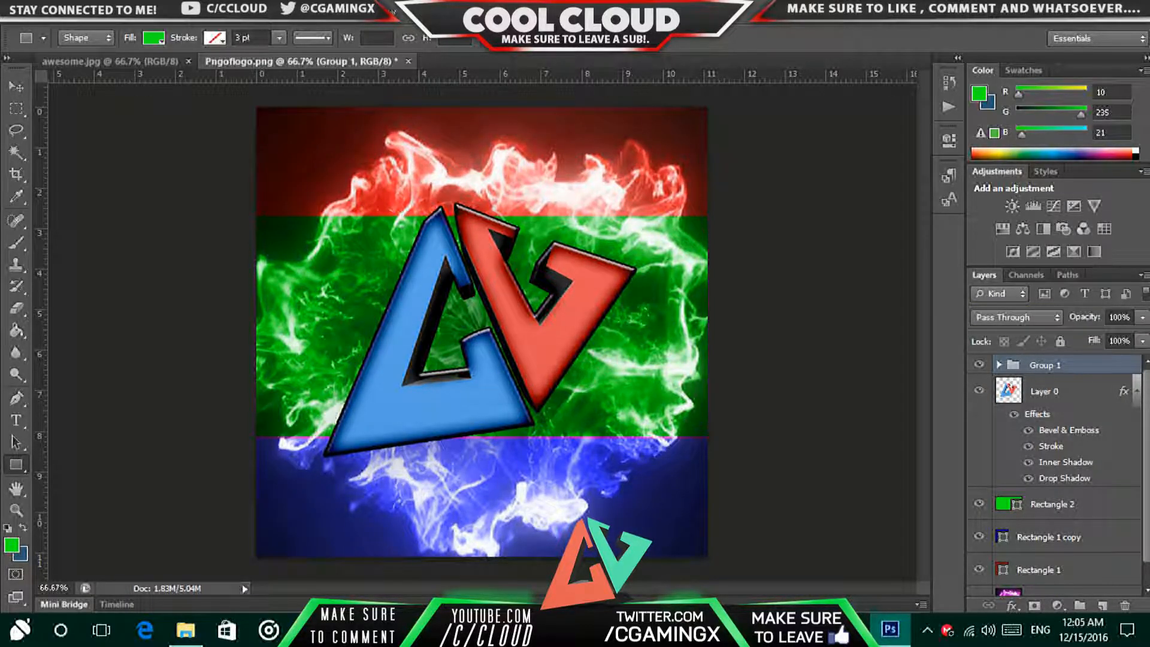
{"action": "left_click", "coordinate": [979, 365]}
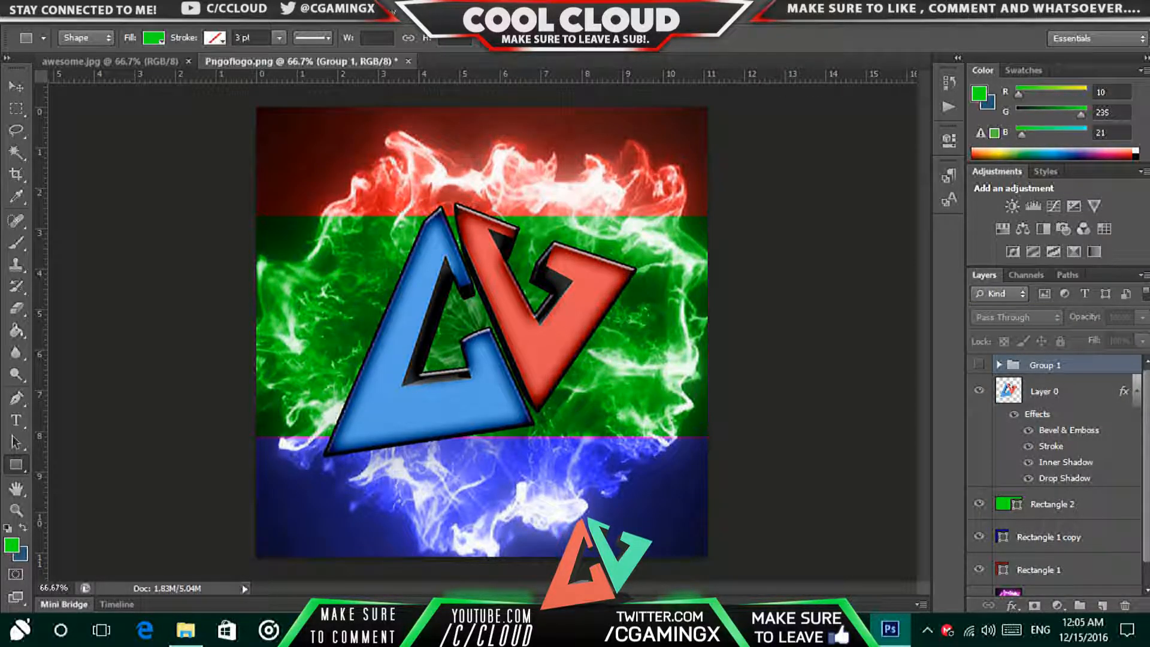
Try to run the Magic Bullet PhotoLooks filter on the logo layer, Layer 0
{"action": "left_click", "coordinate": [265, 14]}
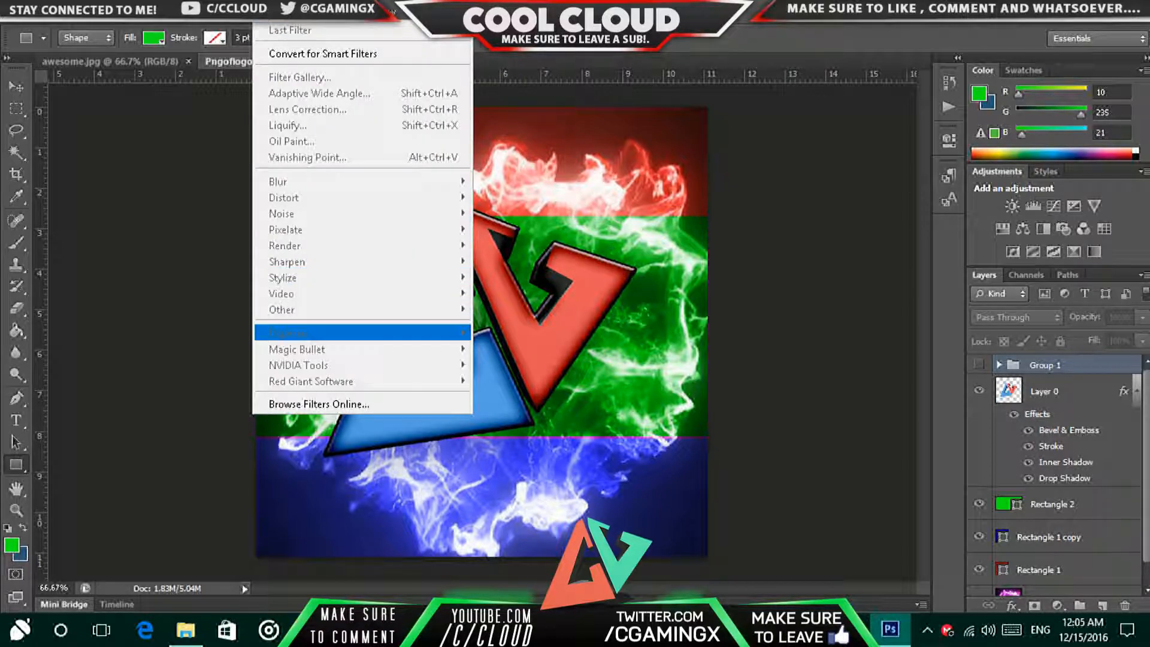
{"action": "left_click", "coordinate": [1042, 391]}
{"action": "left_click", "coordinate": [264, 13]}
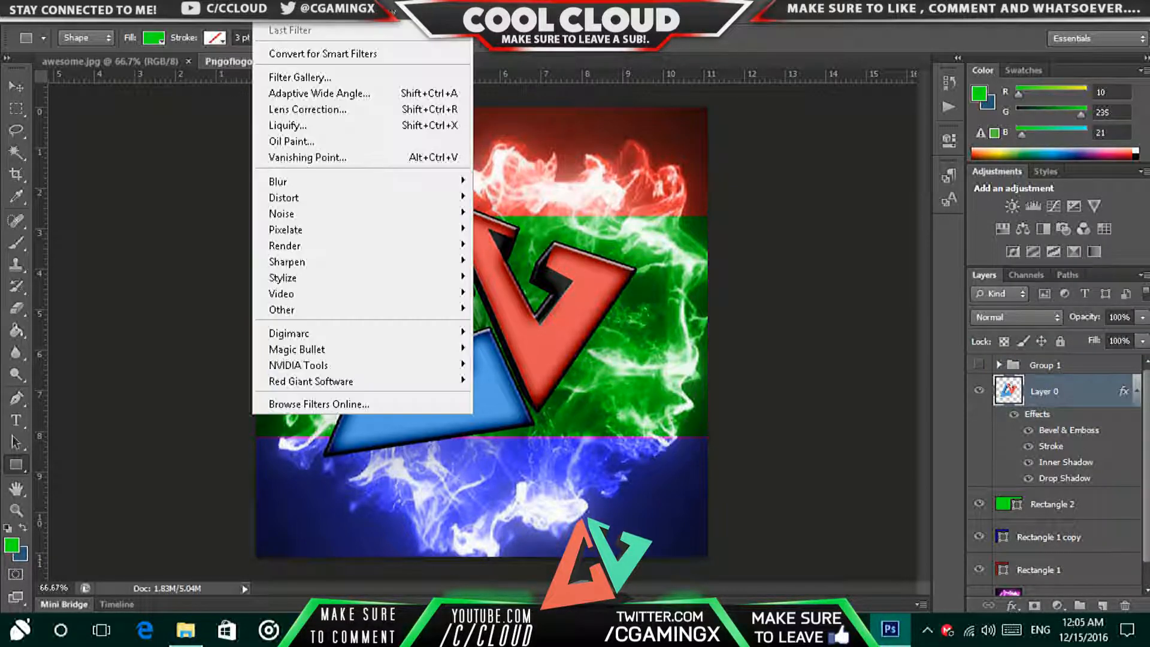
{"action": "mouse_move", "coordinate": [311, 349]}
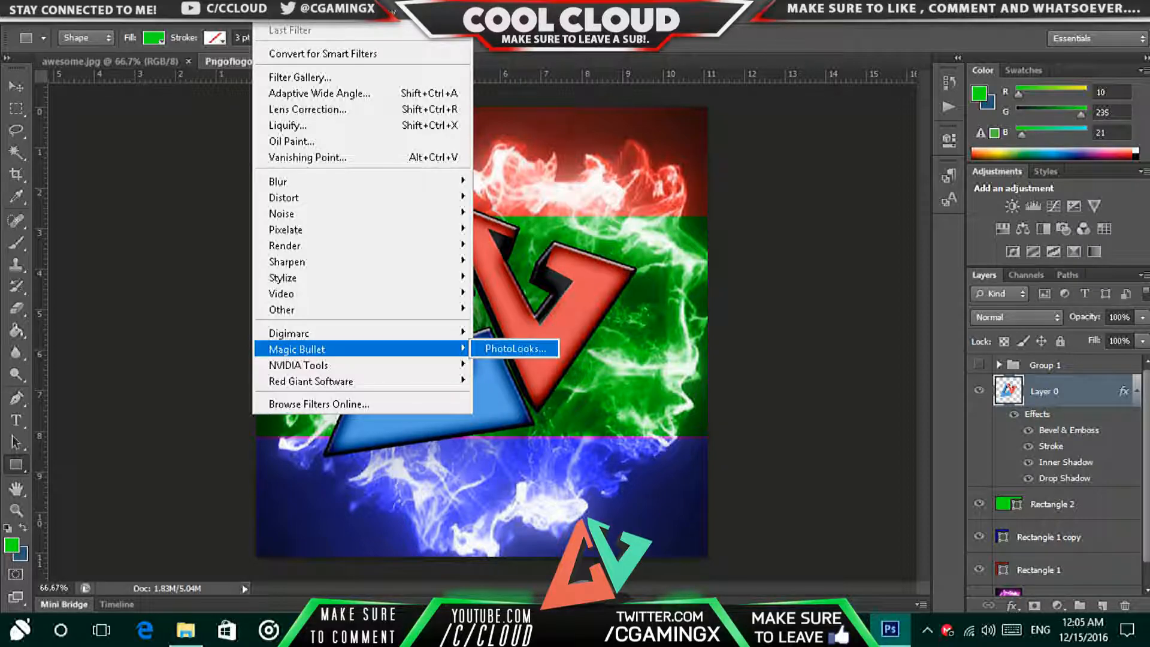
{"action": "left_click", "coordinate": [515, 347]}
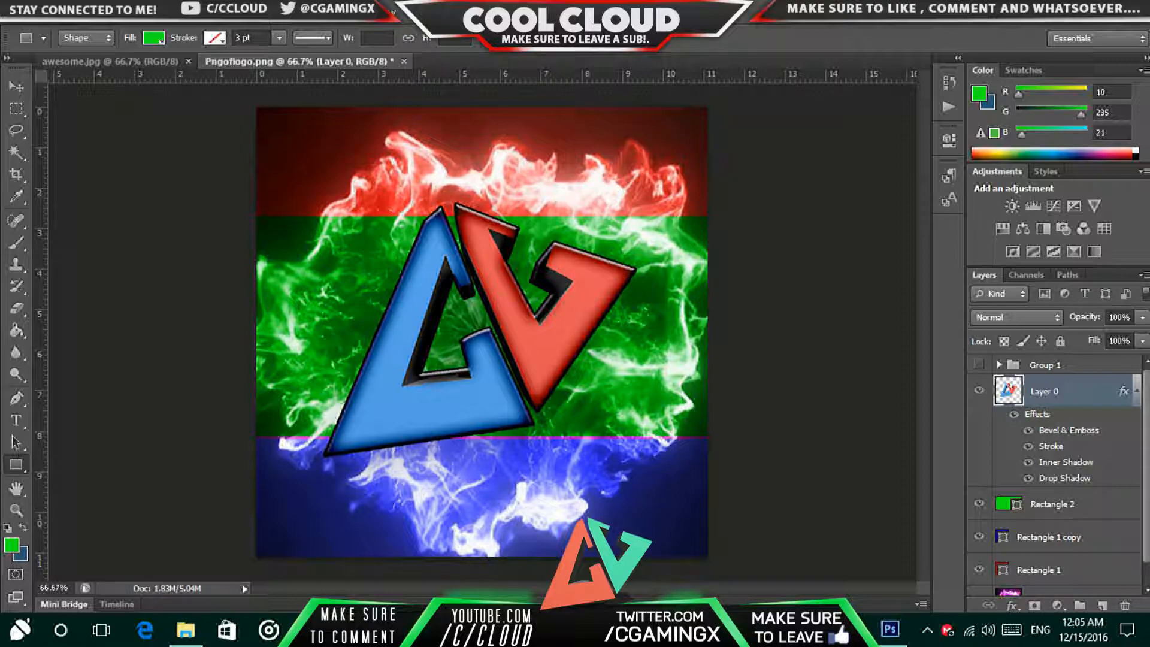
Merge the logo layer, the three rectangle layers and Layer 1 into one layer, checking it by toggling layer visibility
{"action": "scroll", "coordinate": [1066, 509], "scroll_direction": "down", "scroll_amount": 1}
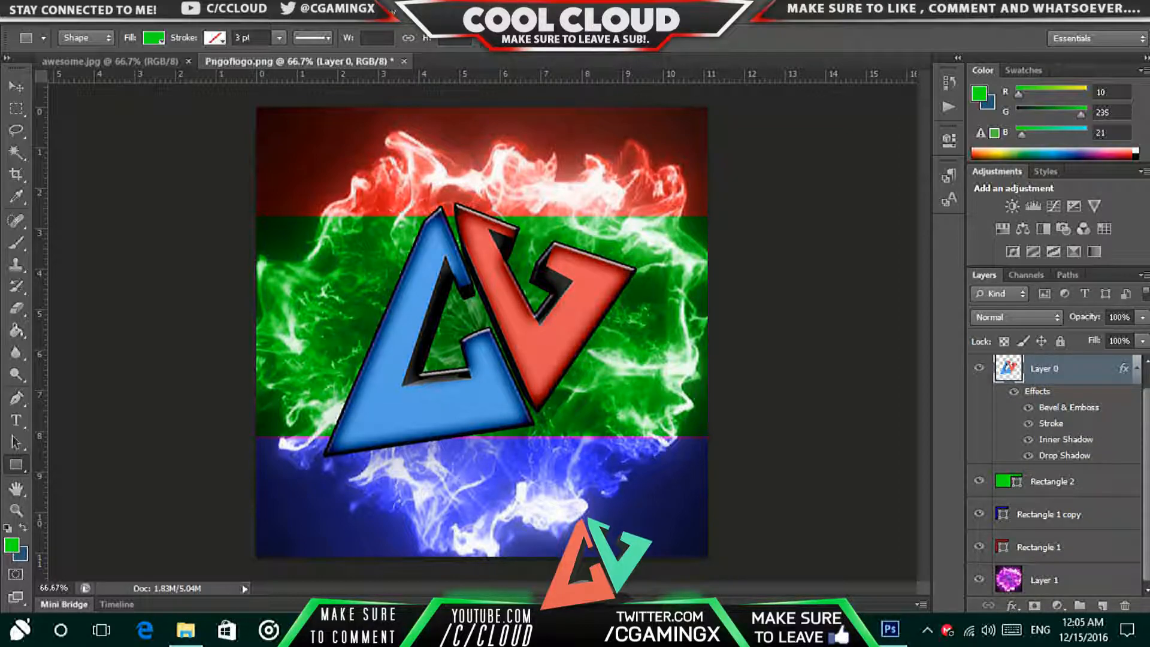
{"action": "left_click", "coordinate": [1054, 580], "text": "shift"}
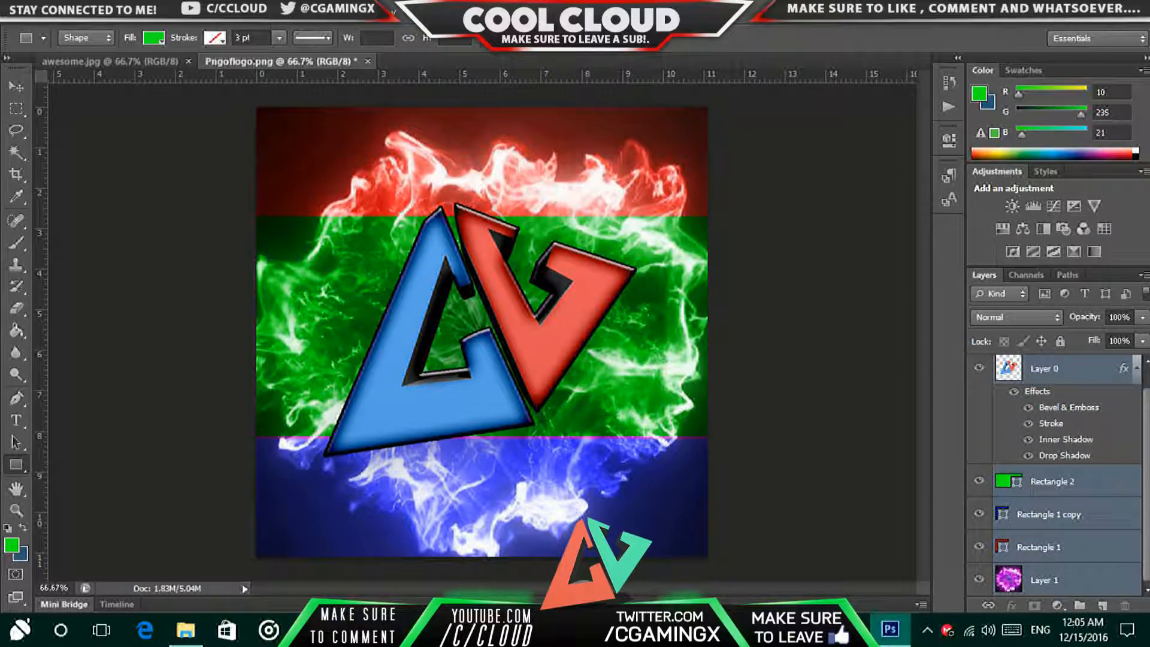
{"action": "key", "text": "ctrl+e"}
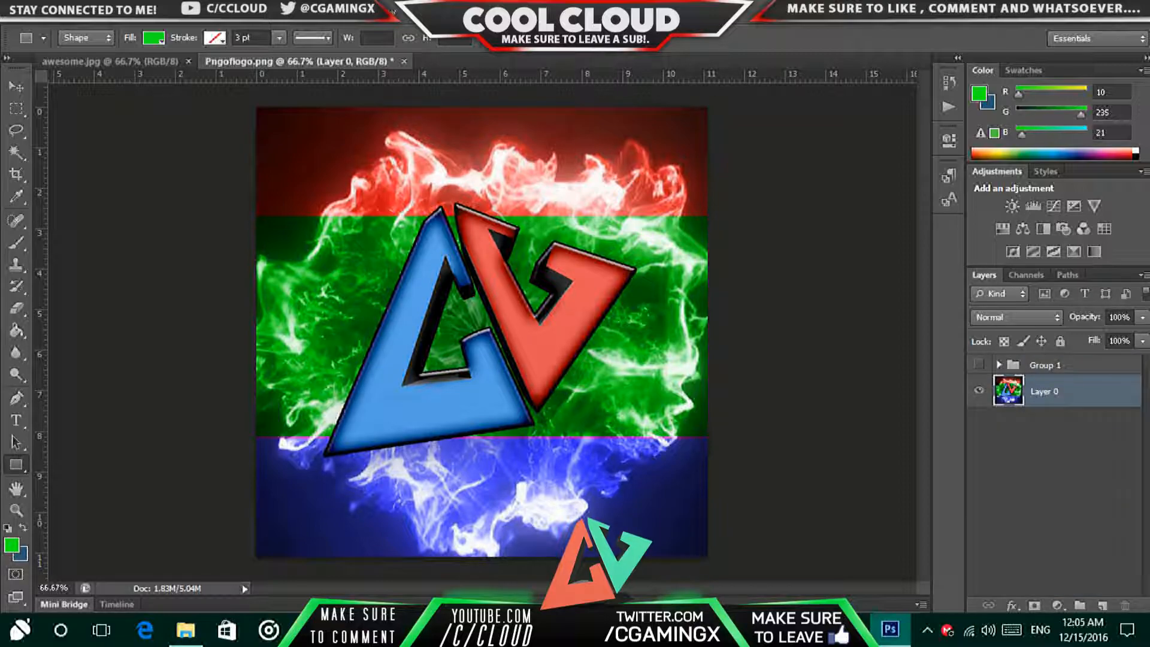
{"action": "left_click", "coordinate": [979, 390]}
{"action": "left_click", "coordinate": [979, 391]}
{"action": "left_click", "coordinate": [979, 391]}
{"action": "left_click", "coordinate": [979, 391]}
{"action": "left_click", "coordinate": [979, 364]}
{"action": "left_click", "coordinate": [979, 365]}
Try the Magic Bullet PhotoLooks filter on the merged layer and undo the layer merge
{"action": "left_click", "coordinate": [264, 11]}
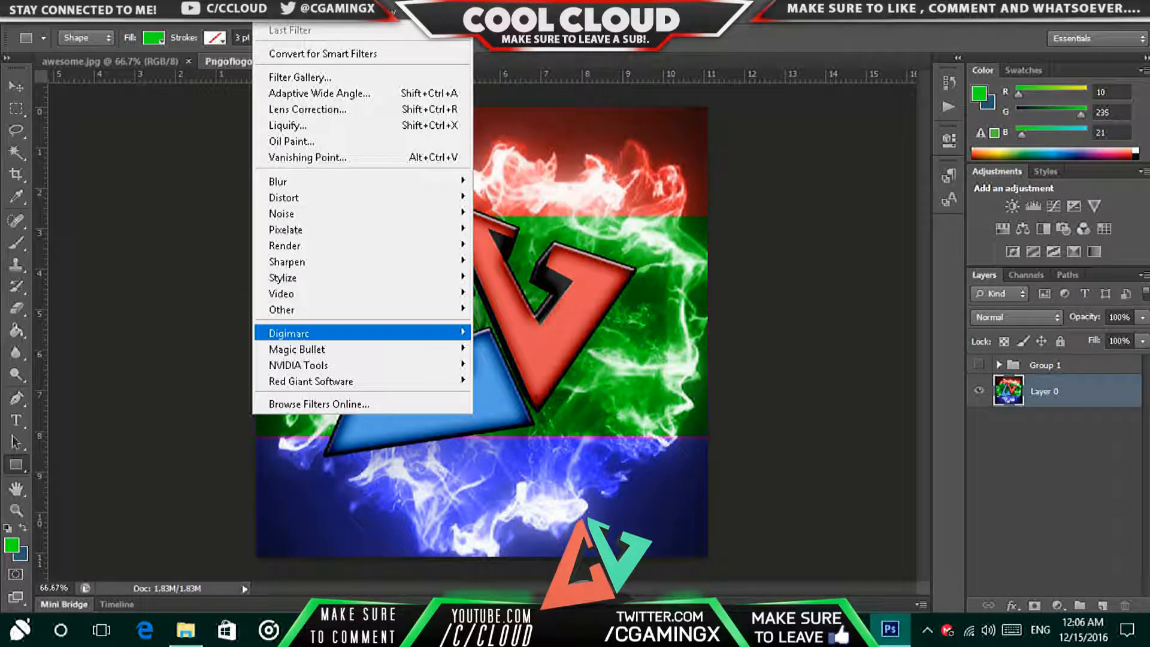
{"action": "mouse_move", "coordinate": [360, 350]}
{"action": "left_click", "coordinate": [515, 348]}
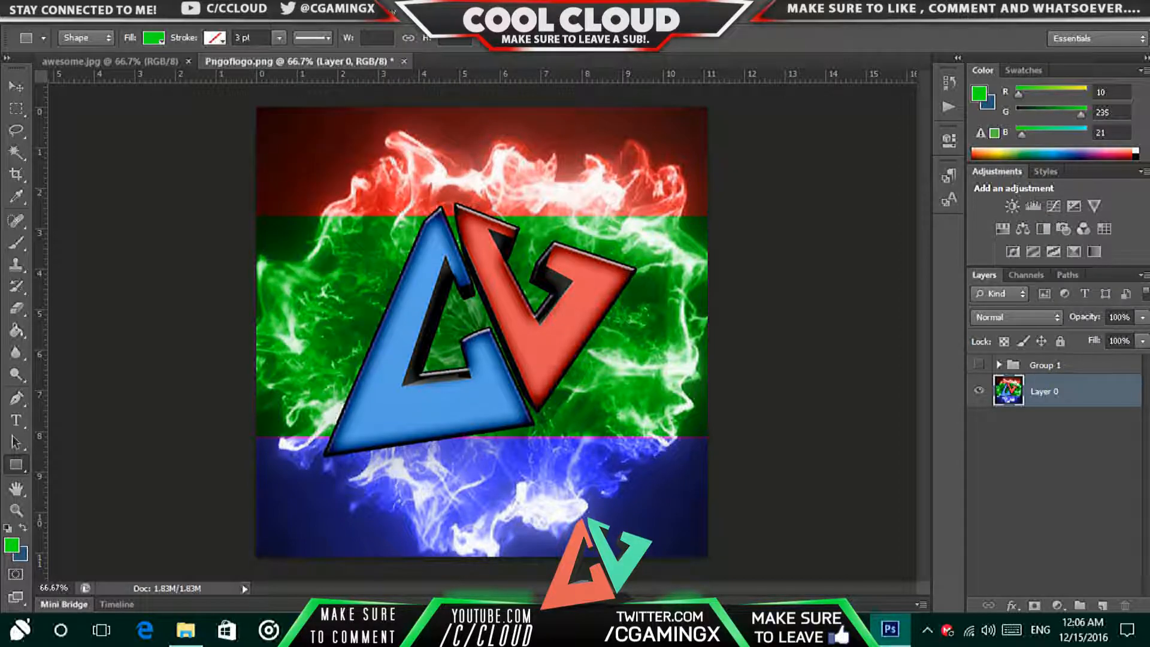
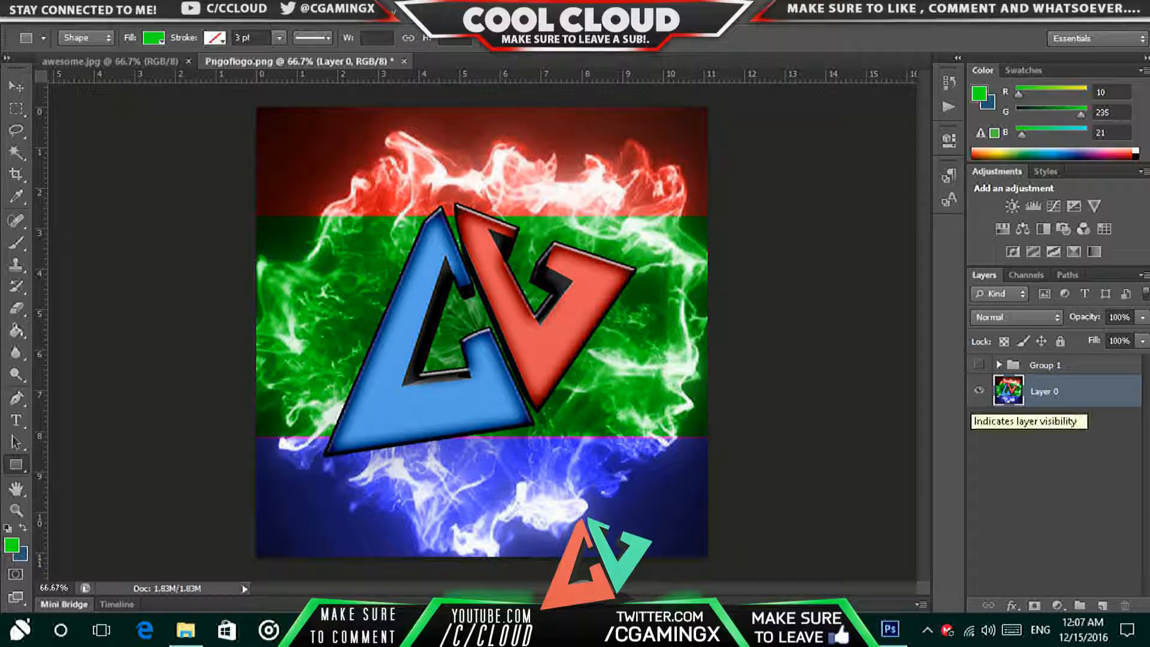
{"action": "key", "text": "ctrl+z"}
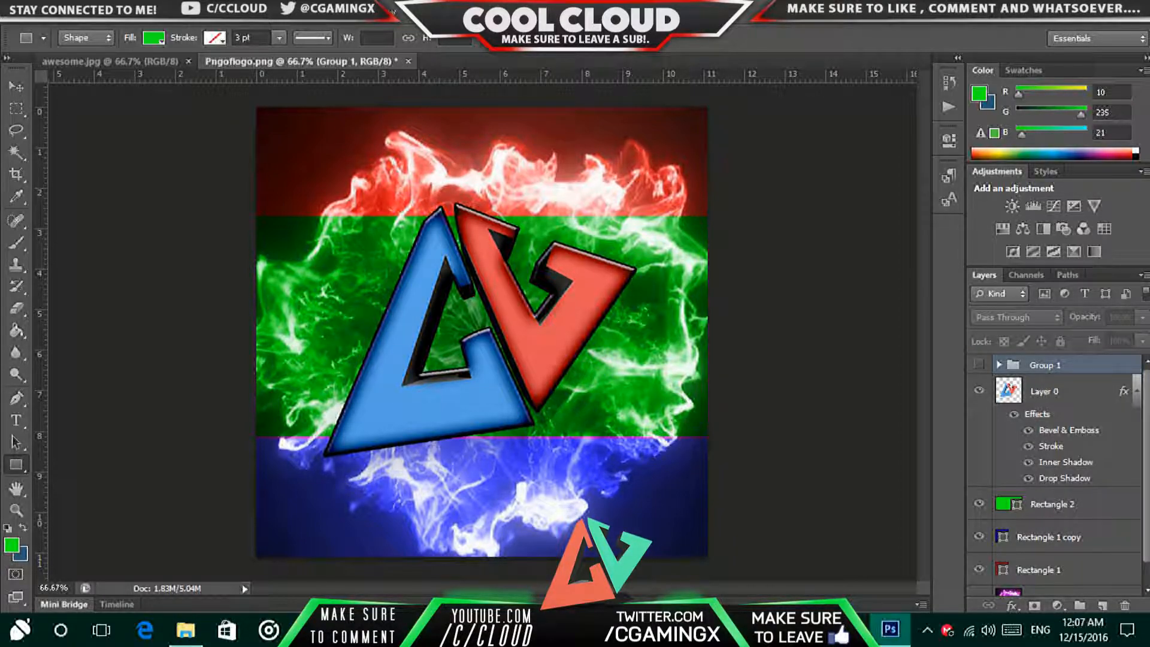
Merge Rectangle 2, Rectangle 1 copy, Rectangle 1 and Layer 1 into one background layer, and hide the logo layer
{"action": "left_click", "coordinate": [1053, 505]}
{"action": "left_click", "coordinate": [1054, 579], "text": "shift"}
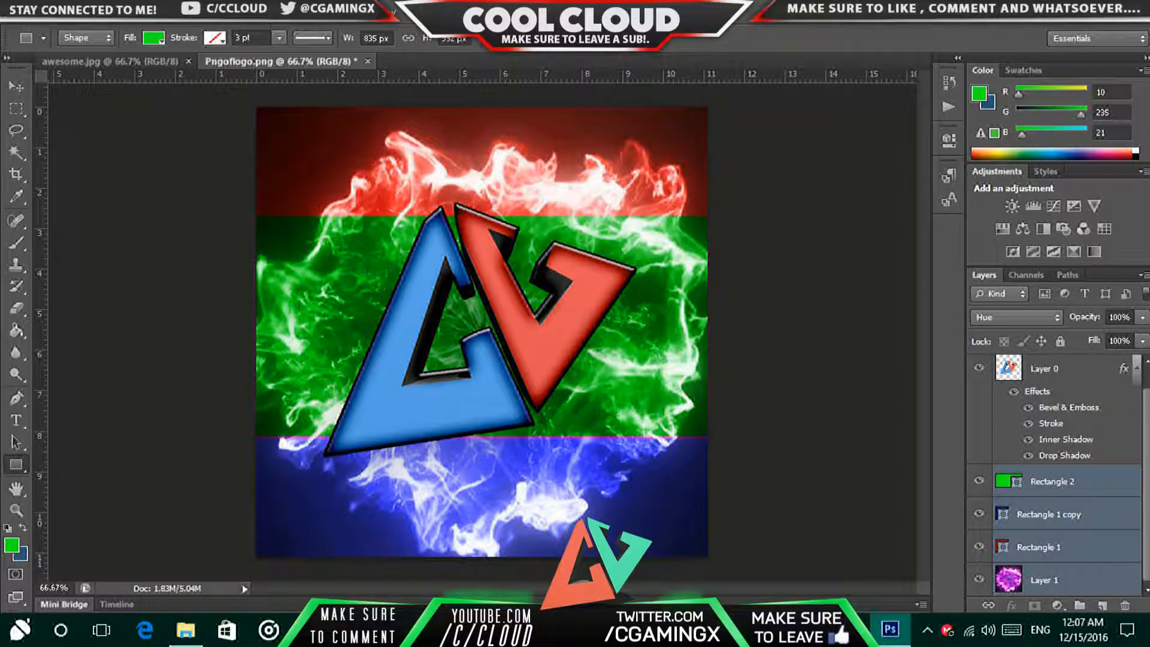
{"action": "key", "text": "ctrl+e"}
{"action": "left_click", "coordinate": [978, 390]}
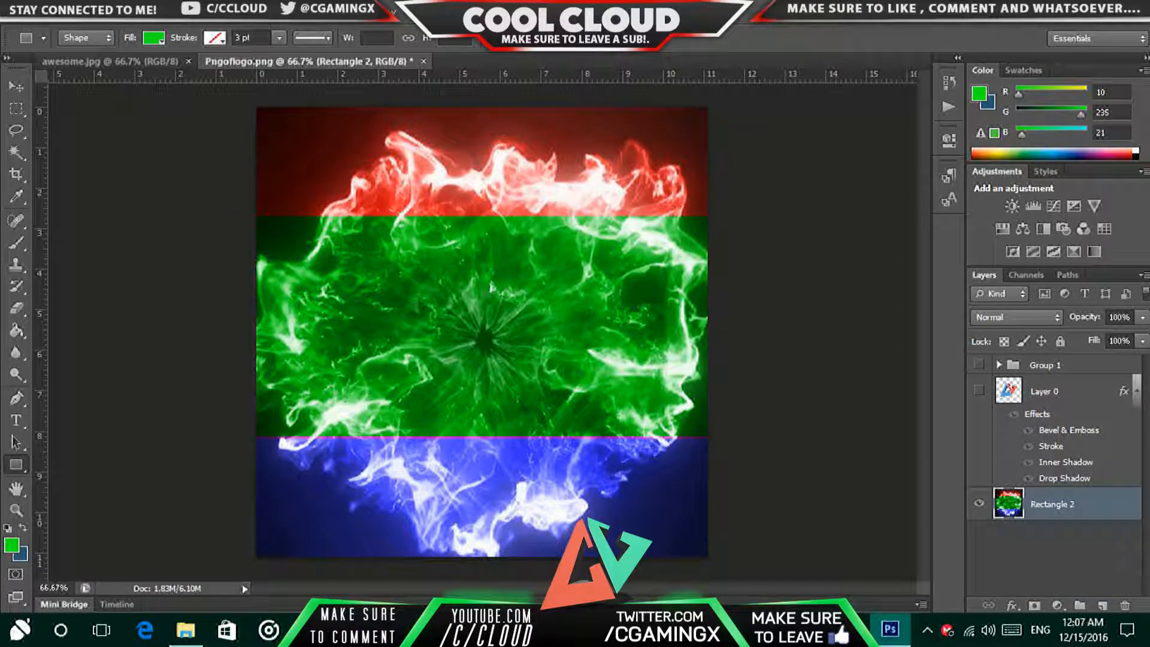
{"action": "left_click", "coordinate": [979, 390]}
{"action": "left_click", "coordinate": [979, 390]}
{"action": "left_click", "coordinate": [979, 390]}
{"action": "left_click", "coordinate": [979, 390]}
Open the merged background layer in Magic Bullet PhotoLooks and choose the Miami look from the Cinematic set
{"action": "left_click", "coordinate": [265, 10]}
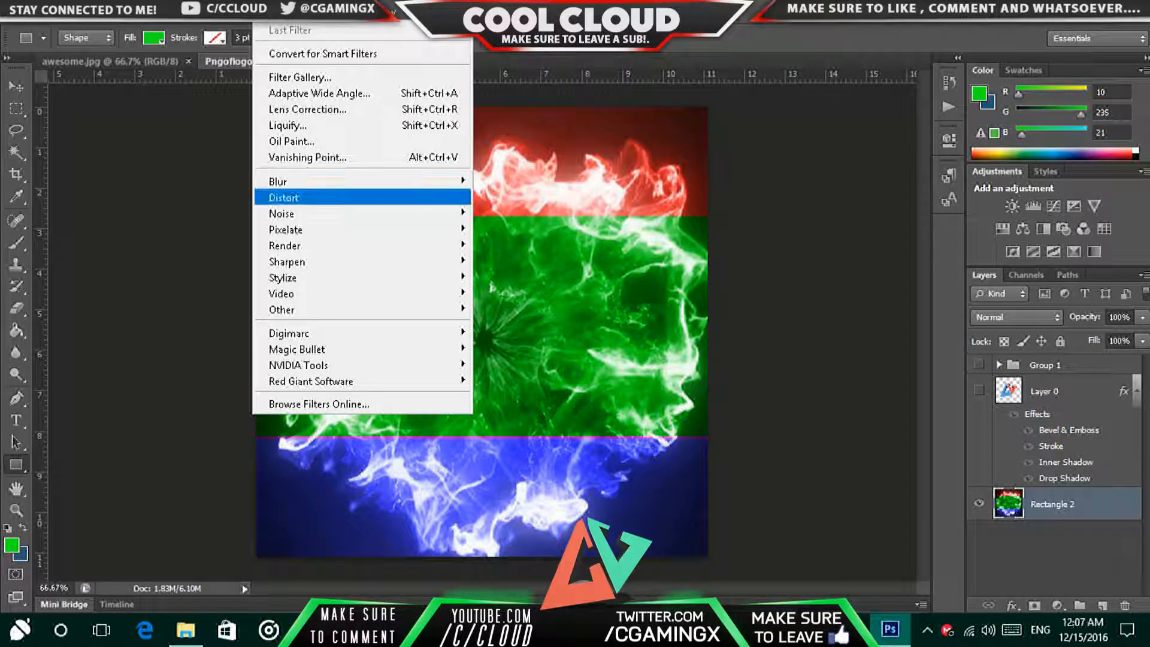
{"action": "left_click", "coordinate": [515, 348]}
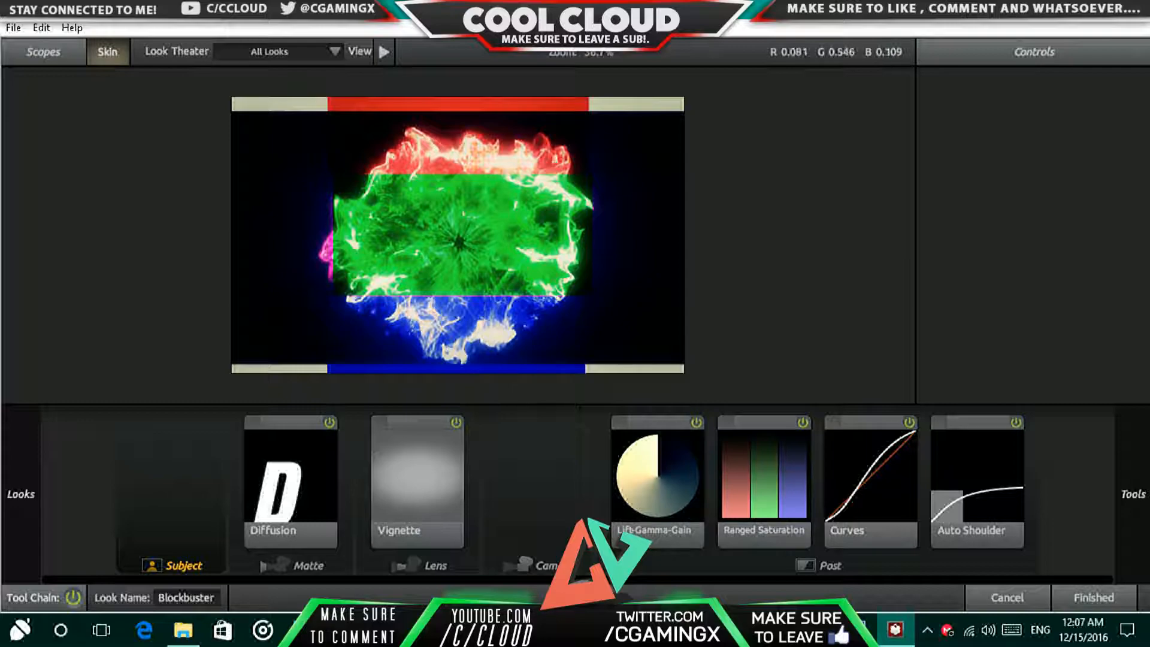
{"action": "mouse_move", "coordinate": [21, 495]}
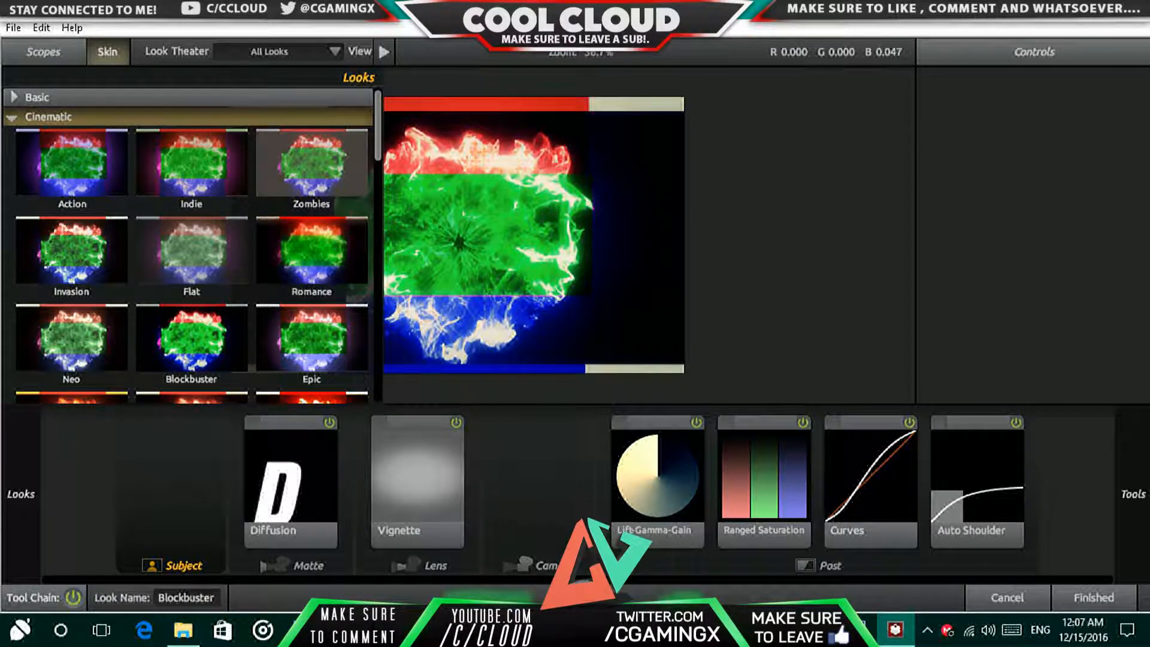
{"action": "scroll", "coordinate": [228, 353], "scroll_direction": "down", "scroll_amount": 1}
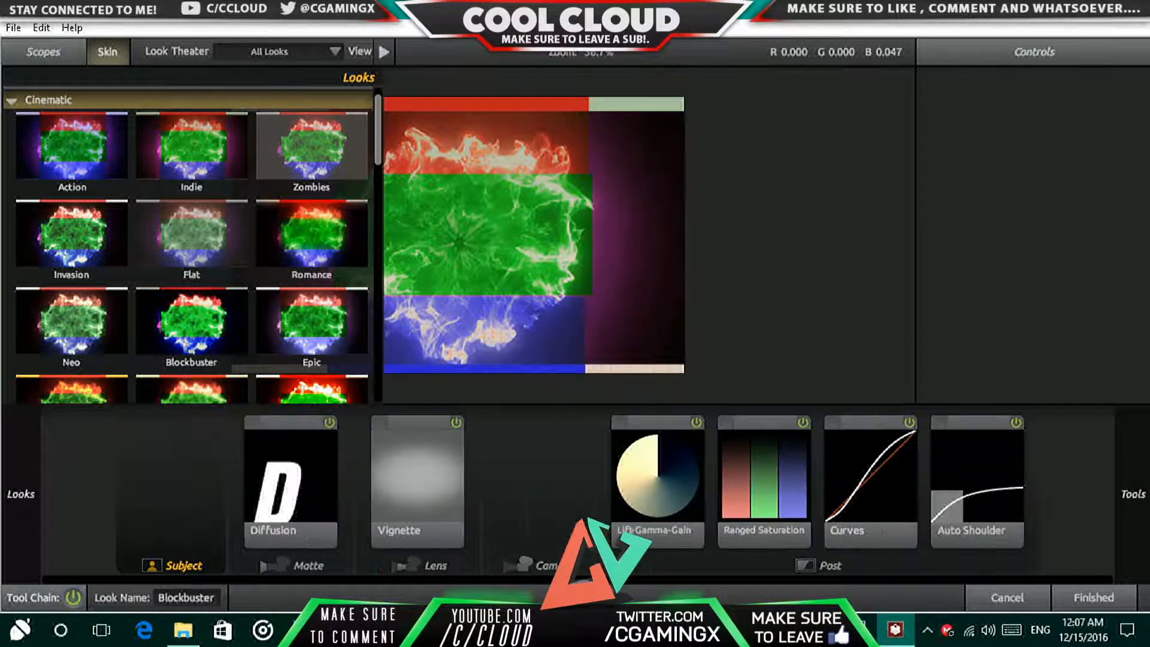
{"action": "scroll", "coordinate": [191, 245], "scroll_direction": "down", "scroll_amount": 2}
{"action": "scroll", "coordinate": [192, 246], "scroll_direction": "down", "scroll_amount": 1}
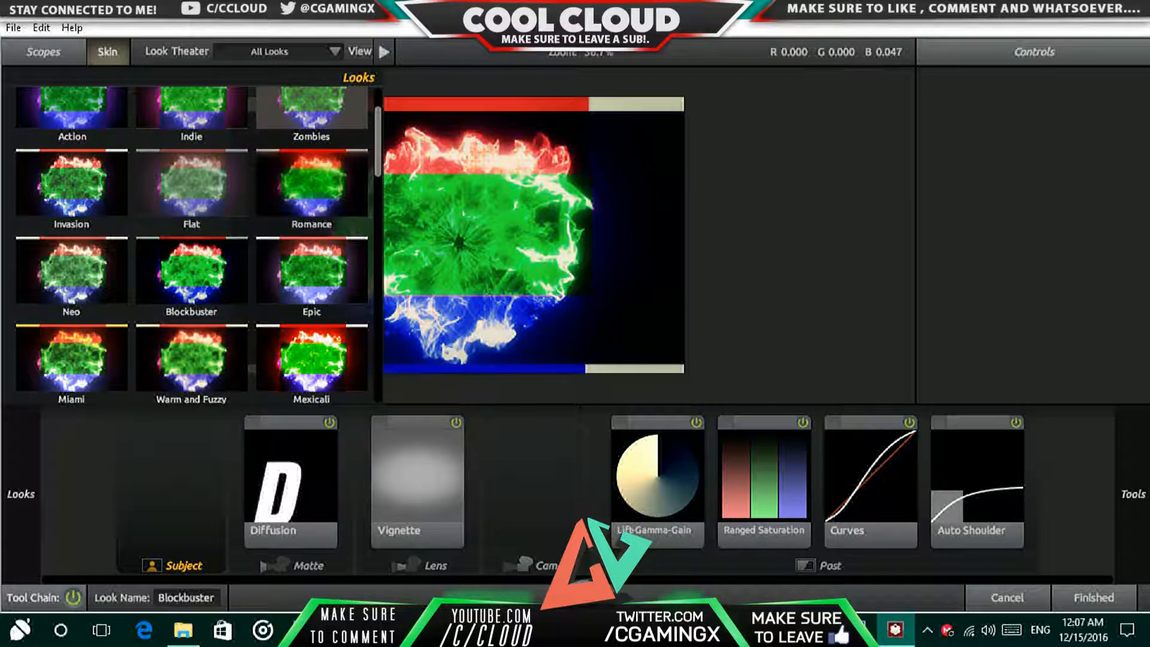
{"action": "scroll", "coordinate": [191, 245], "scroll_direction": "down", "scroll_amount": 1}
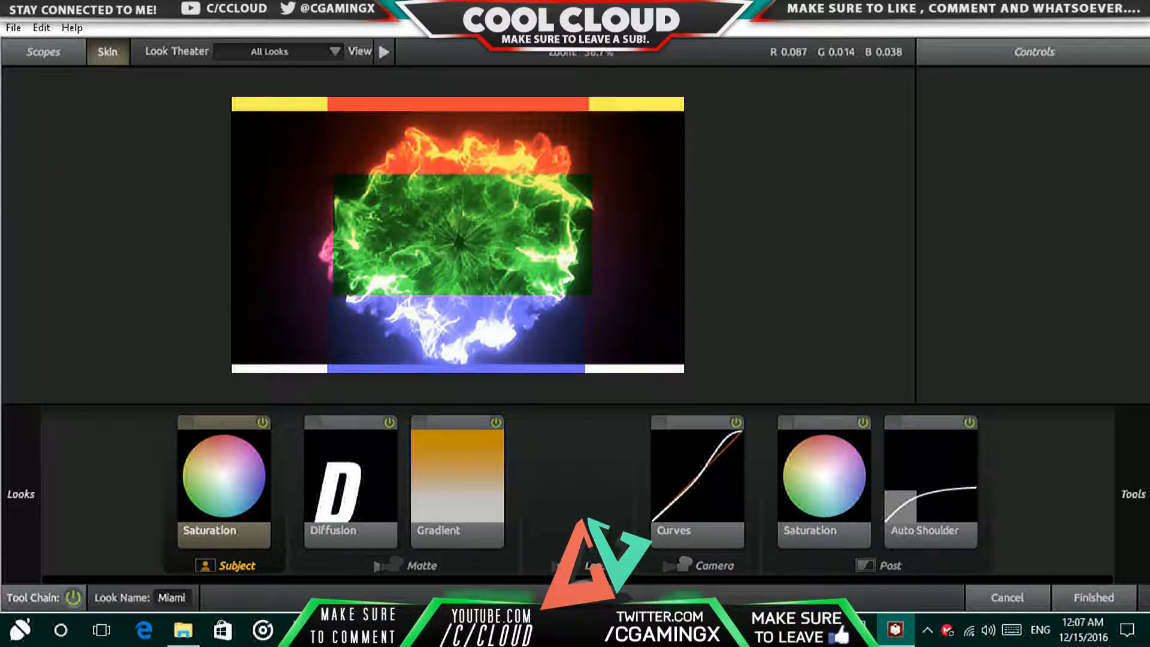
Compare the background with and without the Miami look's tool chain, and keep the look applied to the layer
{"action": "left_click", "coordinate": [14, 28]}
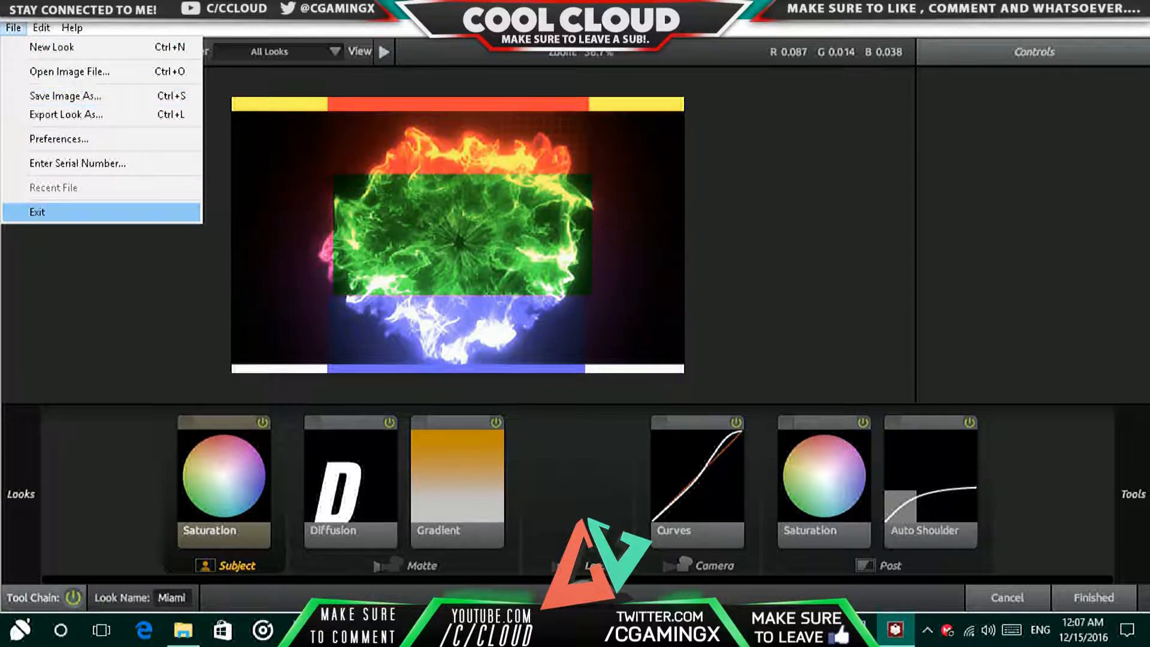
{"action": "left_click", "coordinate": [61, 213]}
{"action": "left_click", "coordinate": [72, 598]}
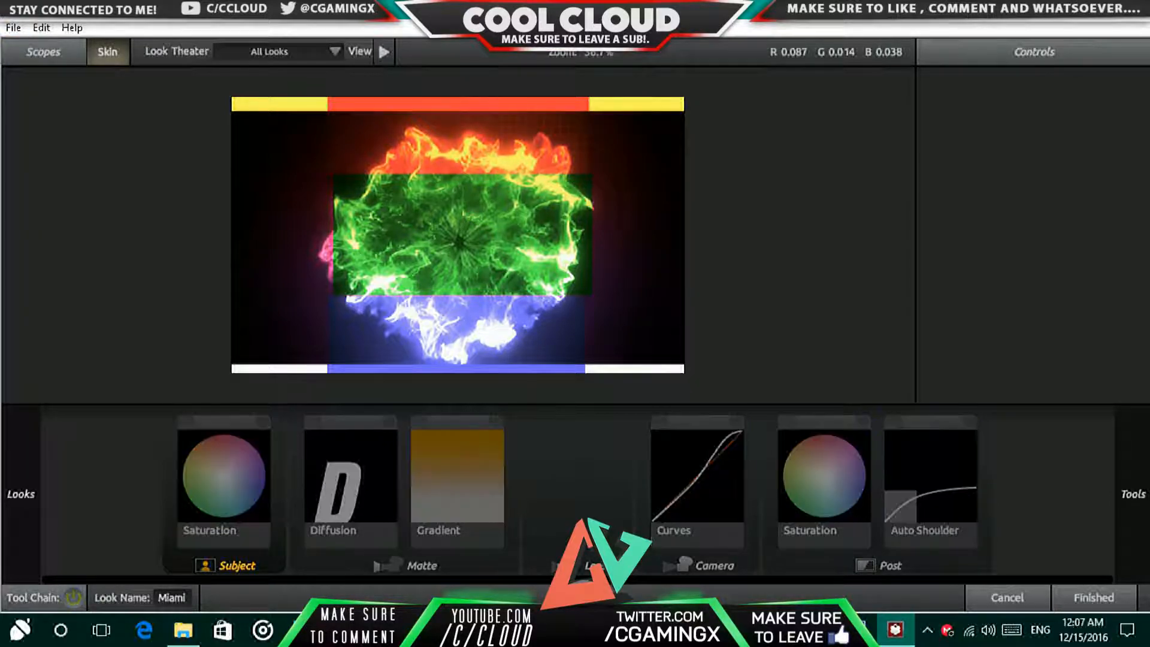
{"action": "left_click", "coordinate": [73, 598]}
{"action": "left_click", "coordinate": [73, 598]}
{"action": "left_click", "coordinate": [73, 598]}
{"action": "left_click", "coordinate": [74, 598]}
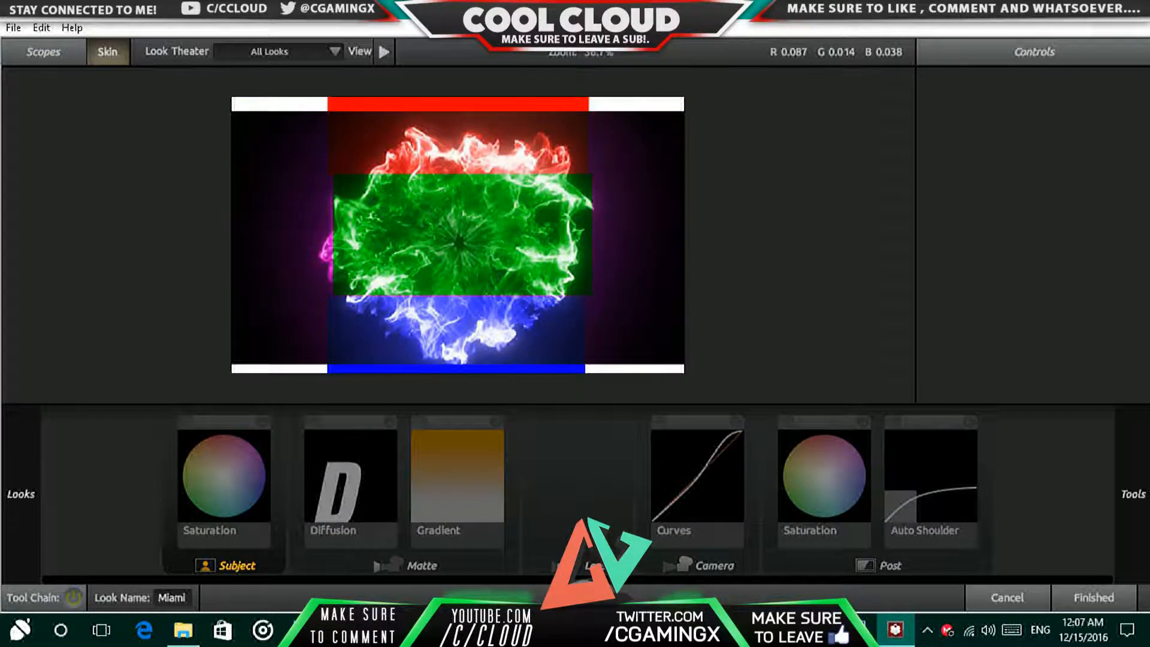
{"action": "left_click", "coordinate": [74, 598]}
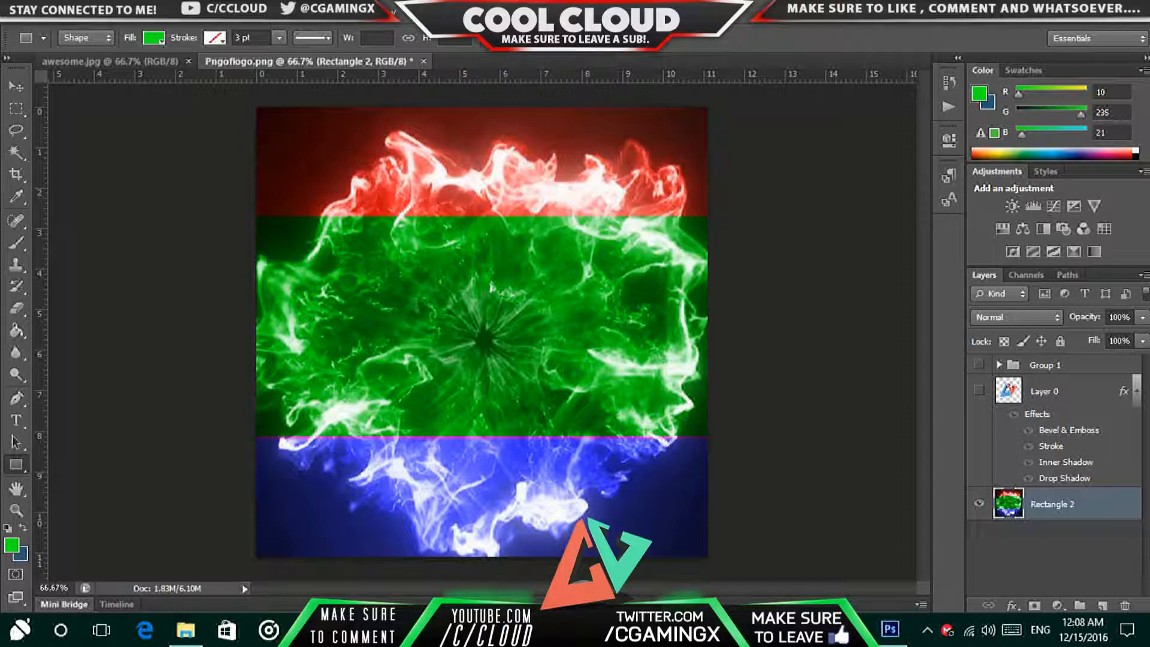
{"action": "key", "text": "ctrl+z"}
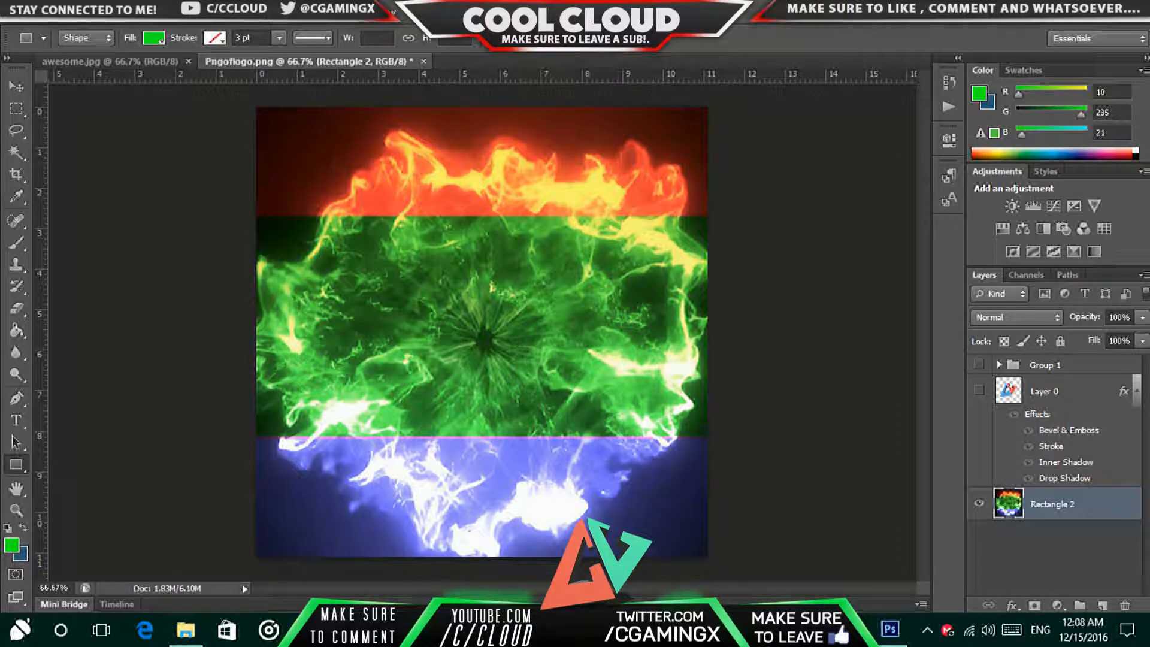
Show the logo layer again and apply the Cinematic Blockbuster look to it with Magic Bullet PhotoLooks
{"action": "left_click", "coordinate": [978, 390]}
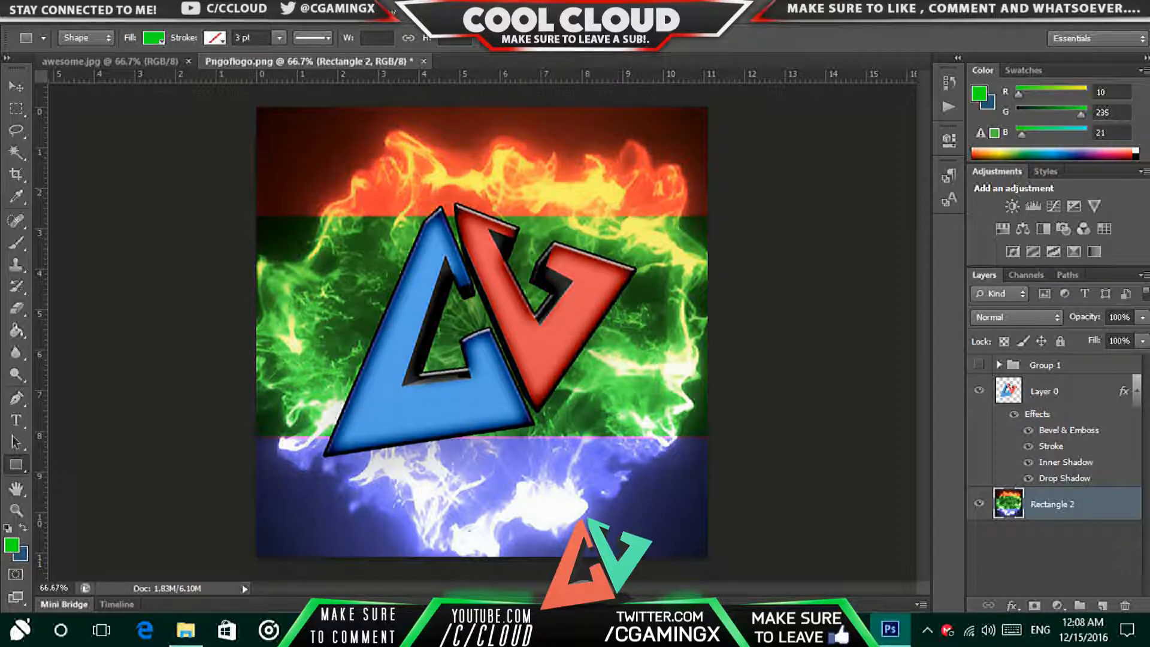
{"action": "left_click", "coordinate": [1067, 393]}
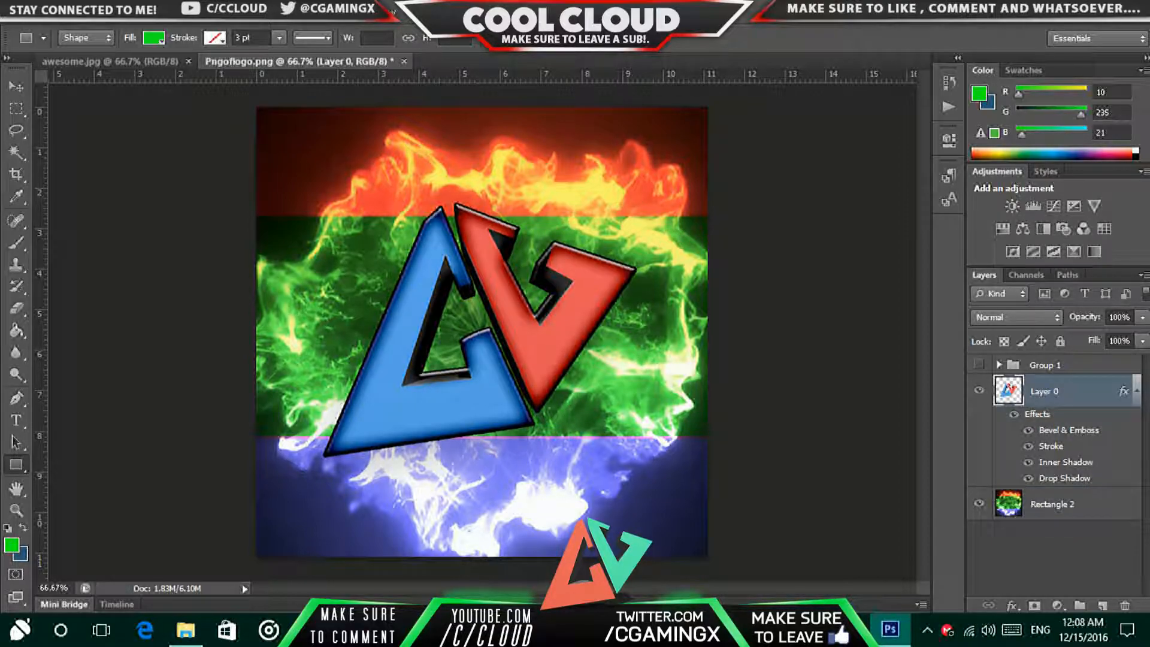
{"action": "left_click", "coordinate": [264, 9]}
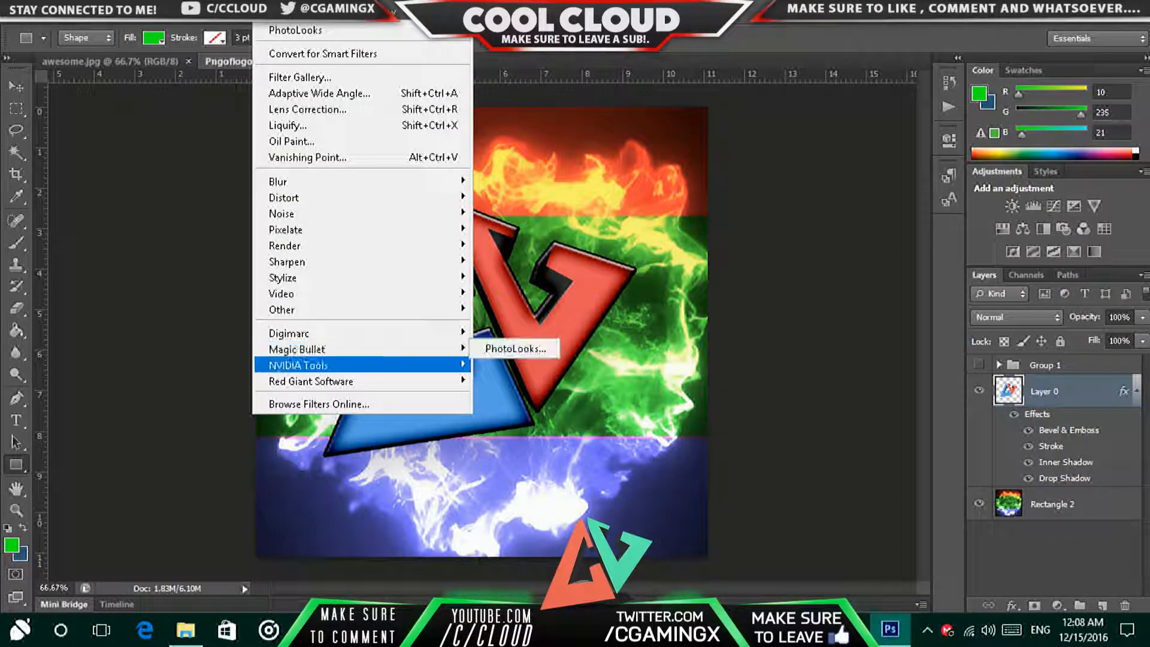
{"action": "mouse_move", "coordinate": [360, 348]}
{"action": "left_click", "coordinate": [515, 348]}
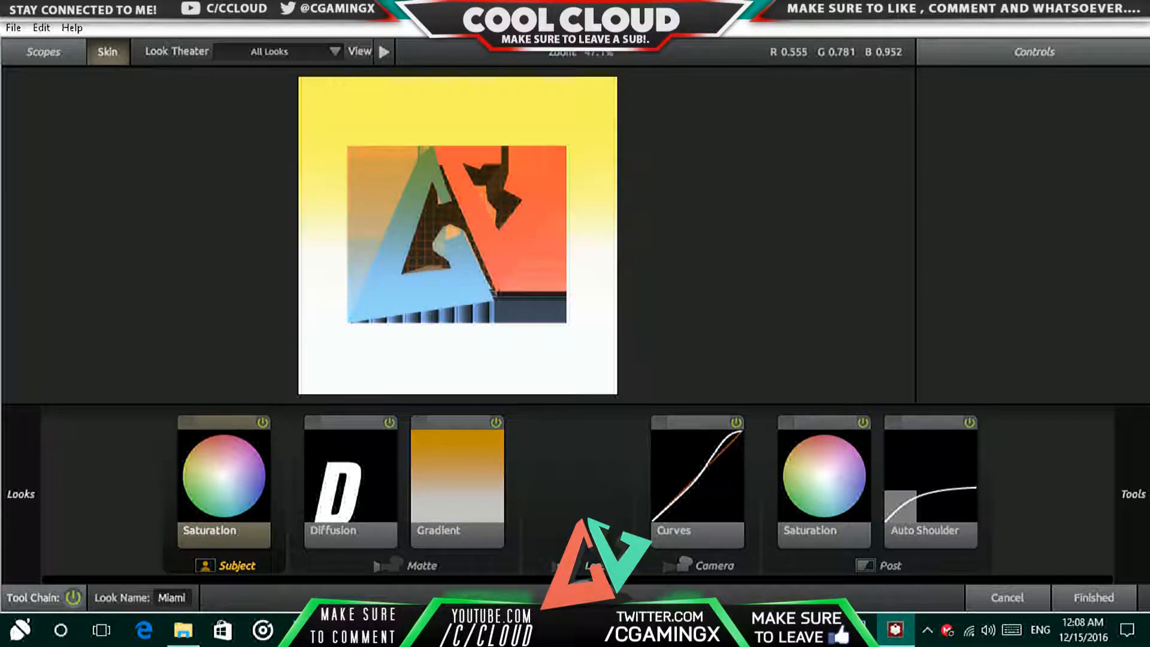
{"action": "scroll", "coordinate": [459, 235], "scroll_direction": "down", "scroll_amount": 1}
{"action": "mouse_move", "coordinate": [21, 495]}
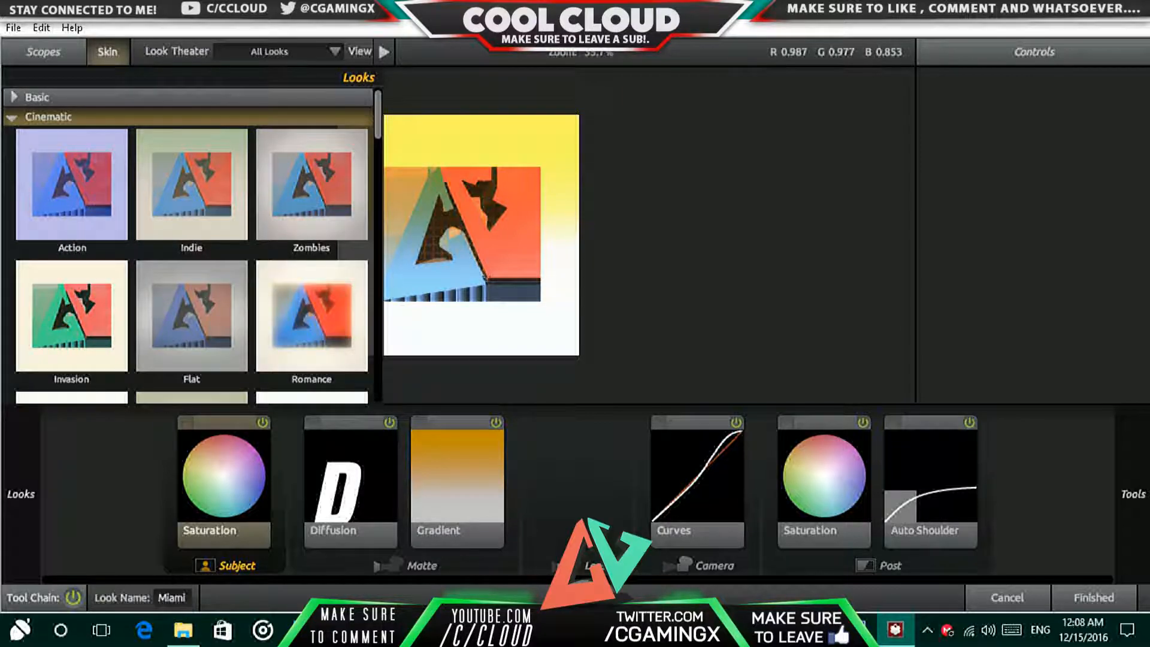
{"action": "scroll", "coordinate": [192, 270], "scroll_direction": "down", "scroll_amount": 3}
{"action": "left_click", "coordinate": [191, 329]}
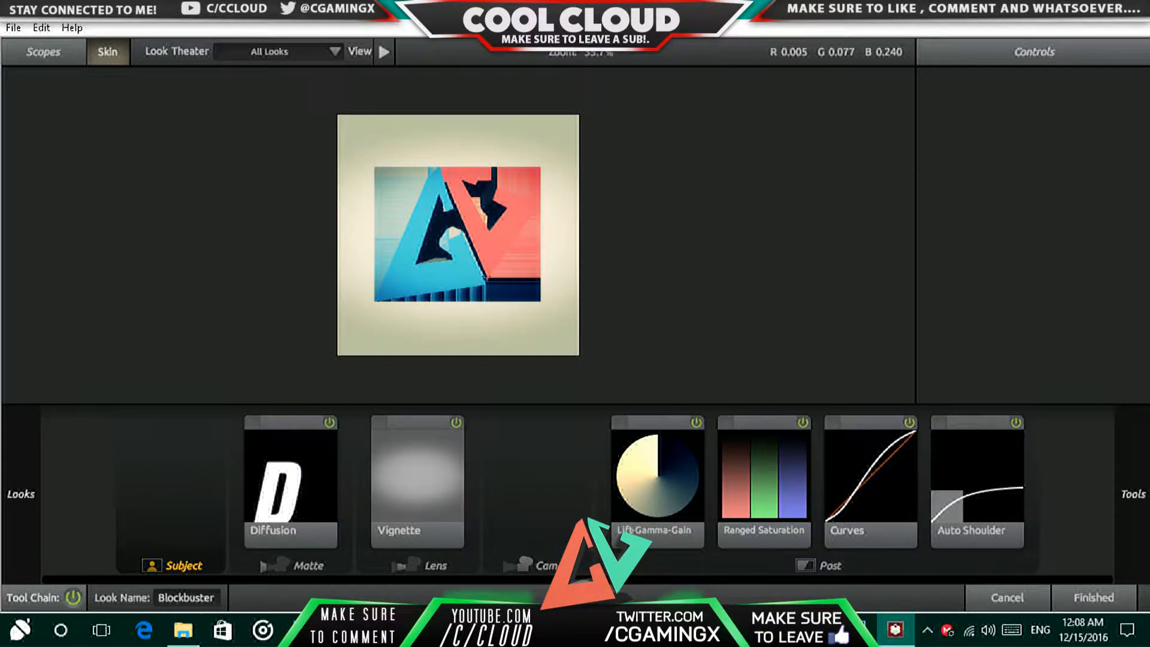
{"action": "left_click", "coordinate": [1093, 597]}
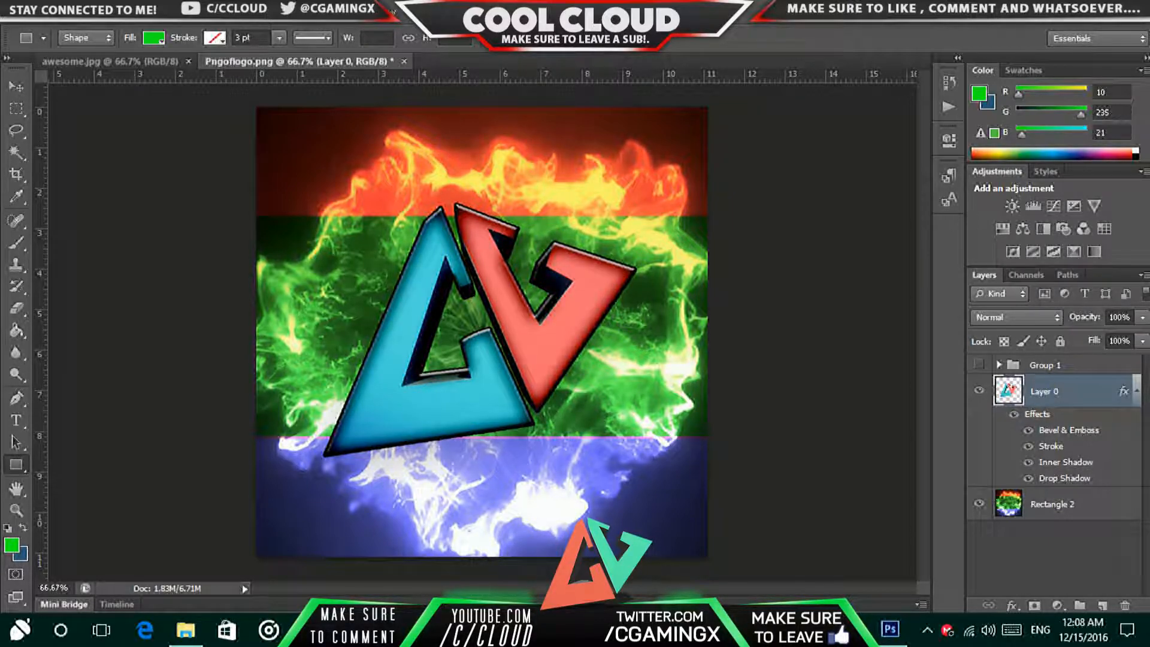
Compare the image with and without Group 1, leave the group hidden, and apply Blur More to the logo layer
{"action": "left_click", "coordinate": [979, 364]}
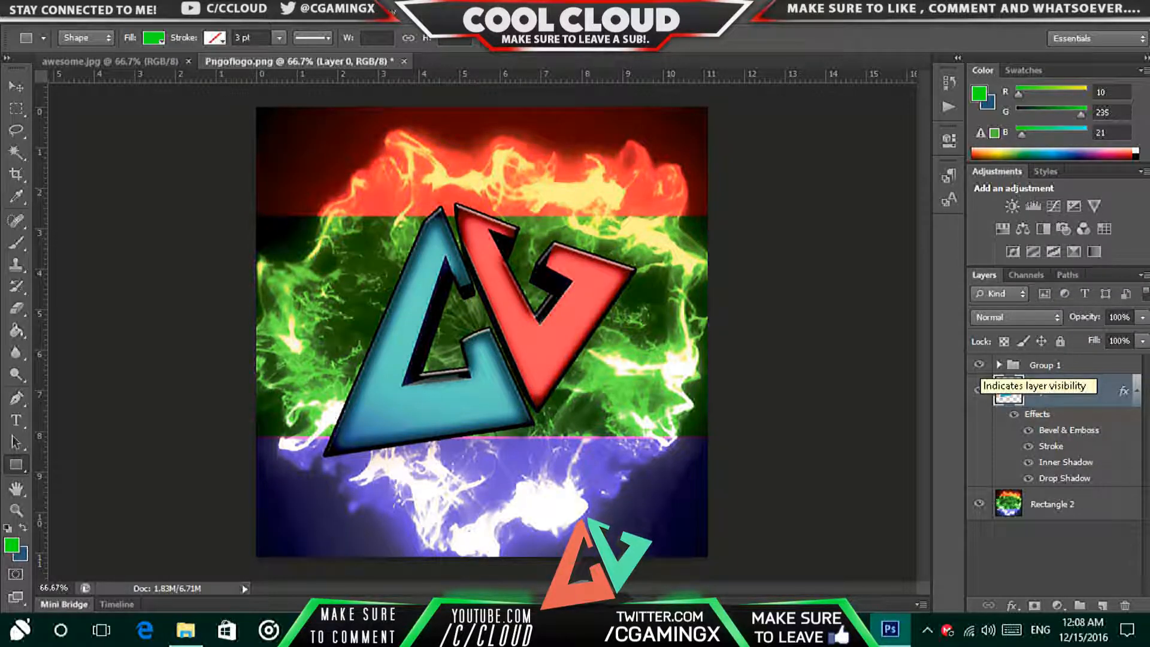
{"action": "left_click", "coordinate": [979, 364]}
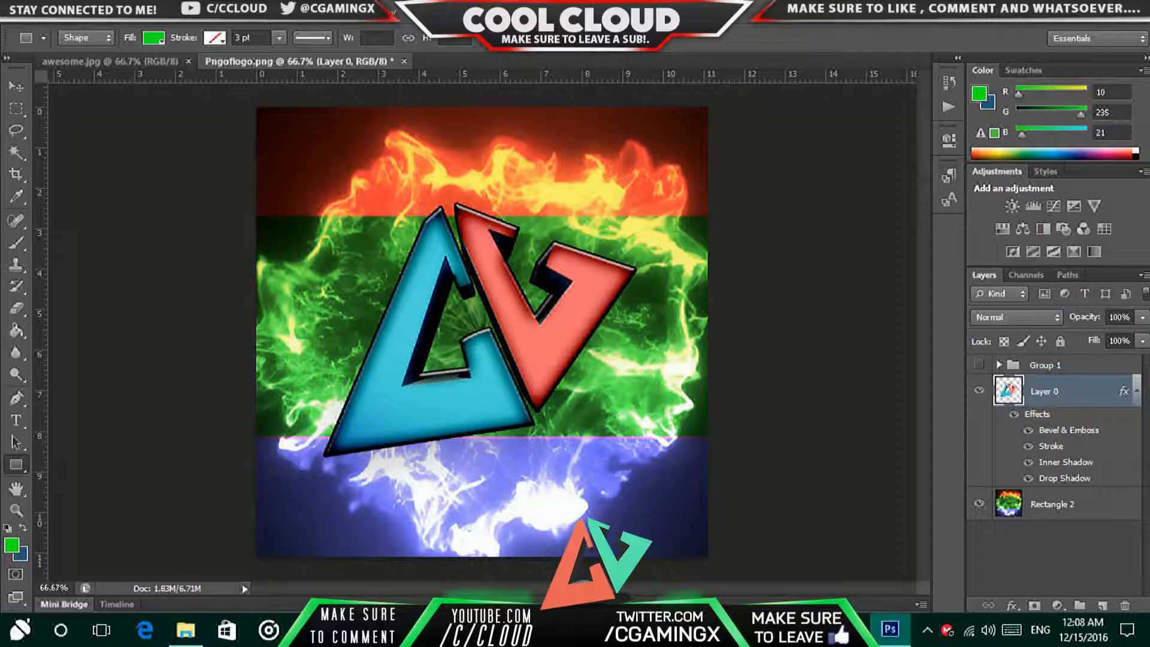
{"action": "left_click", "coordinate": [264, 8]}
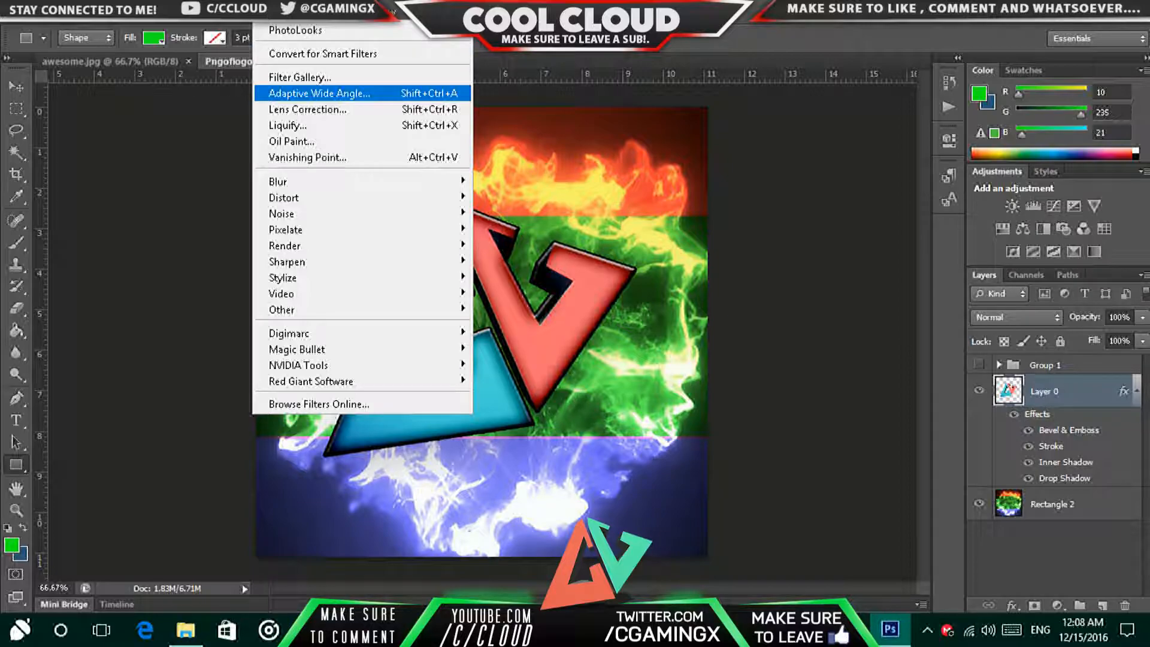
{"action": "mouse_move", "coordinate": [420, 181]}
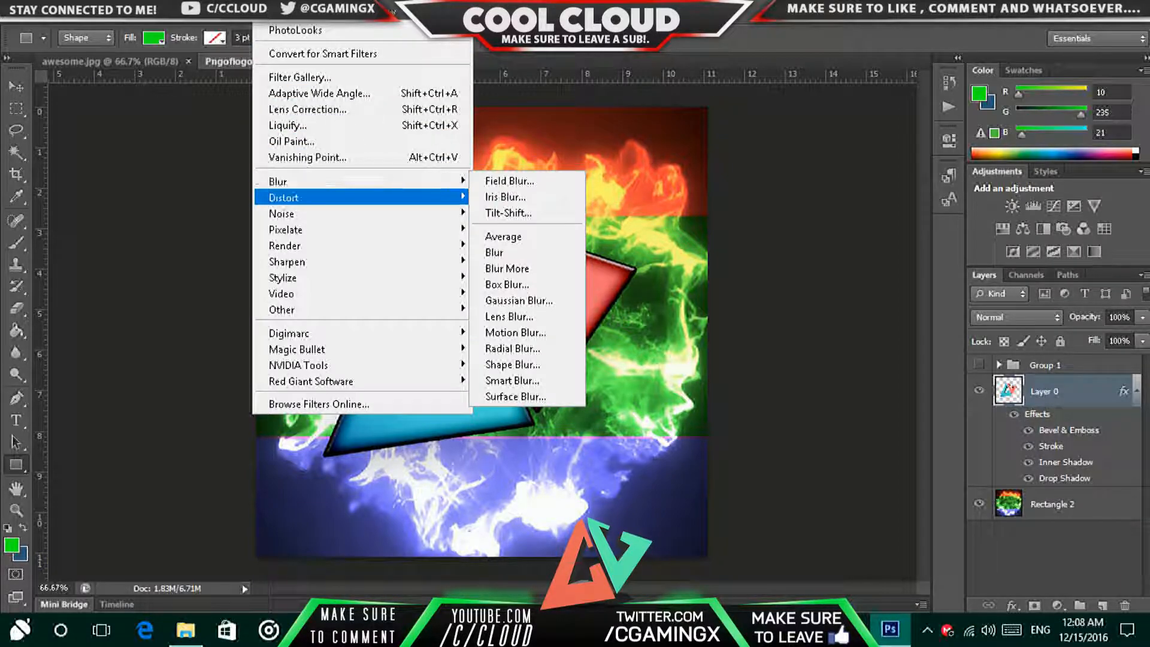
{"action": "left_click", "coordinate": [527, 265]}
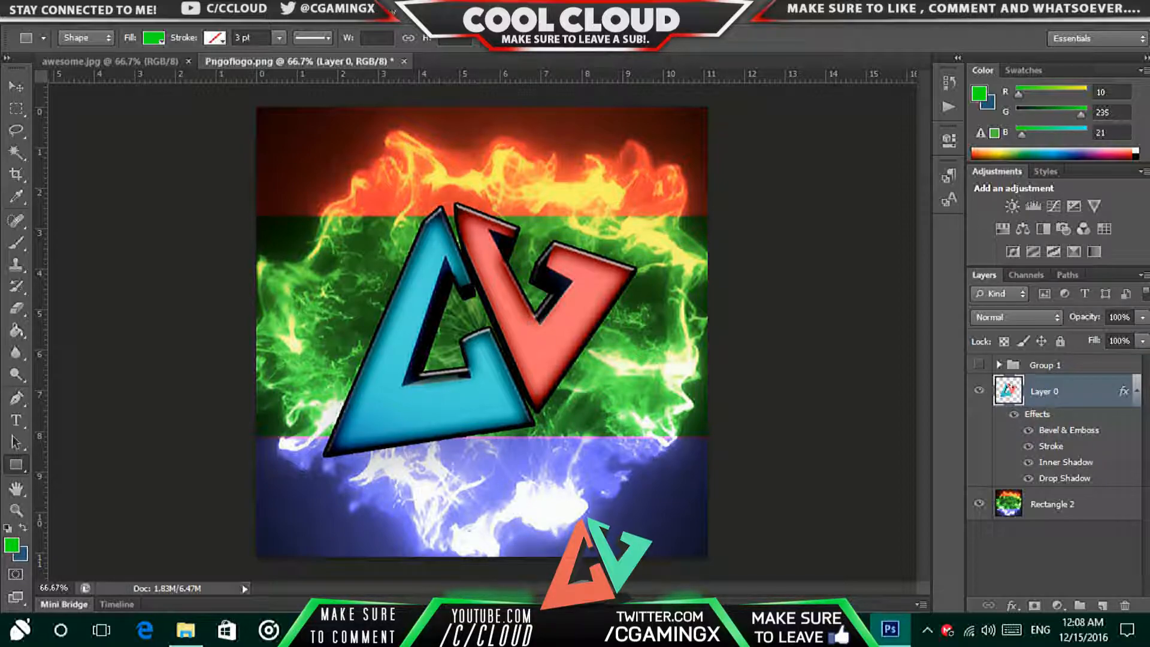
Apply a Gaussian Blur to the Rectangle 2 background layer, trying a radius of 4.2 pixels and settling on a much lighter one
{"action": "left_click", "coordinate": [1059, 504]}
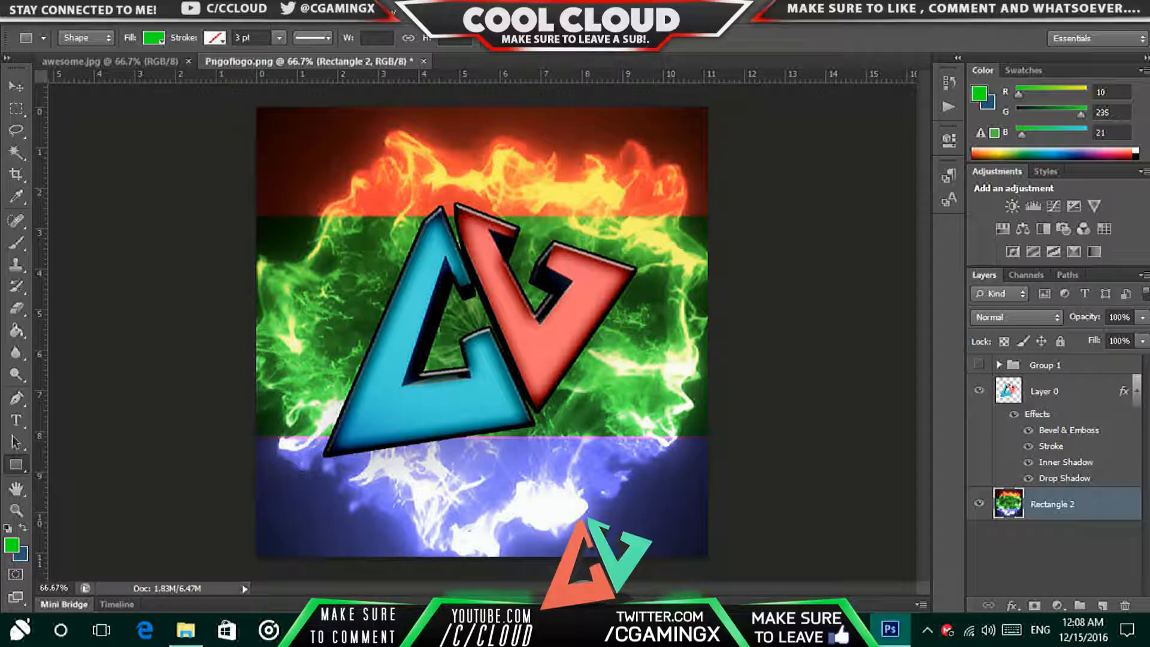
{"action": "left_click", "coordinate": [268, 9]}
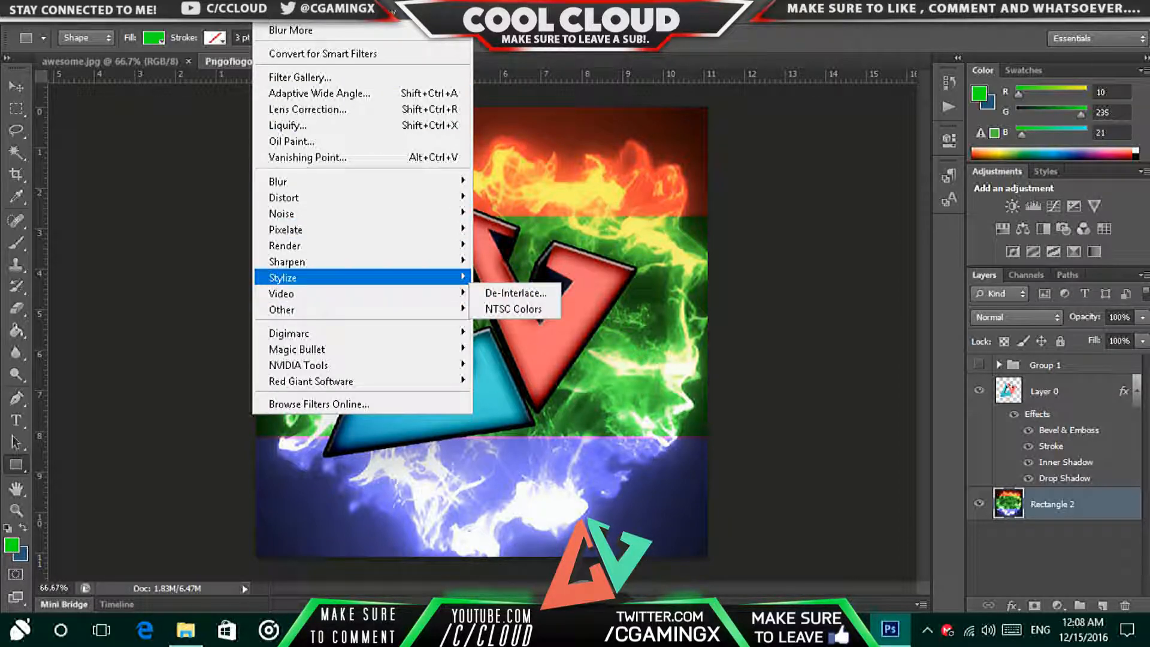
{"action": "mouse_move", "coordinate": [312, 278]}
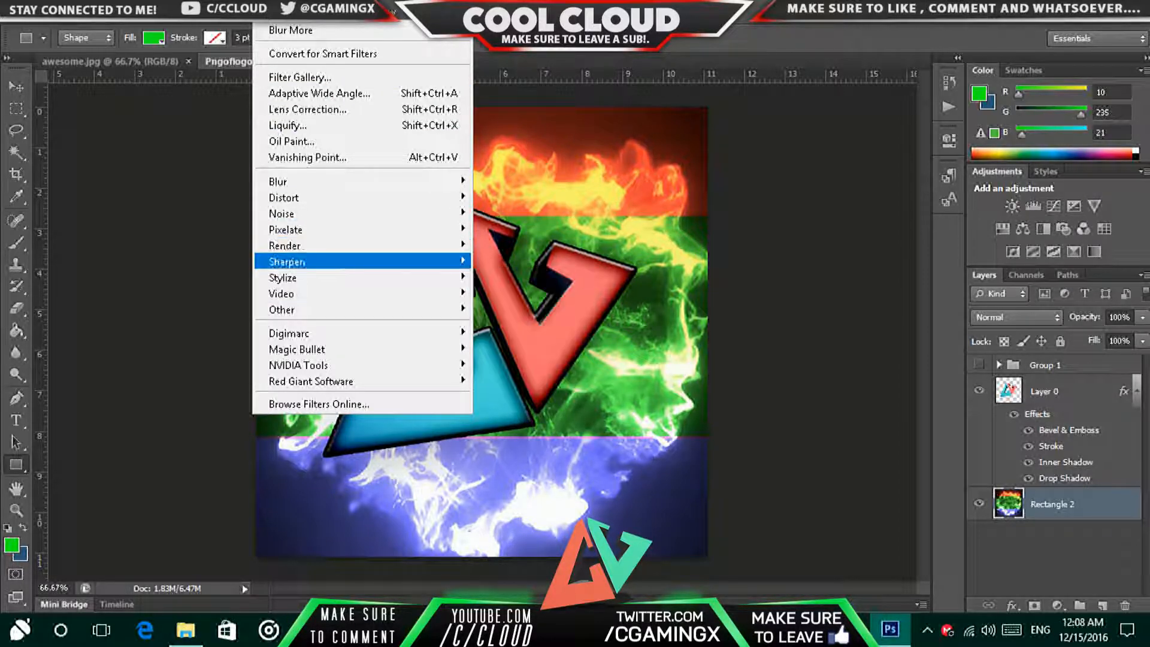
{"action": "mouse_move", "coordinate": [299, 214]}
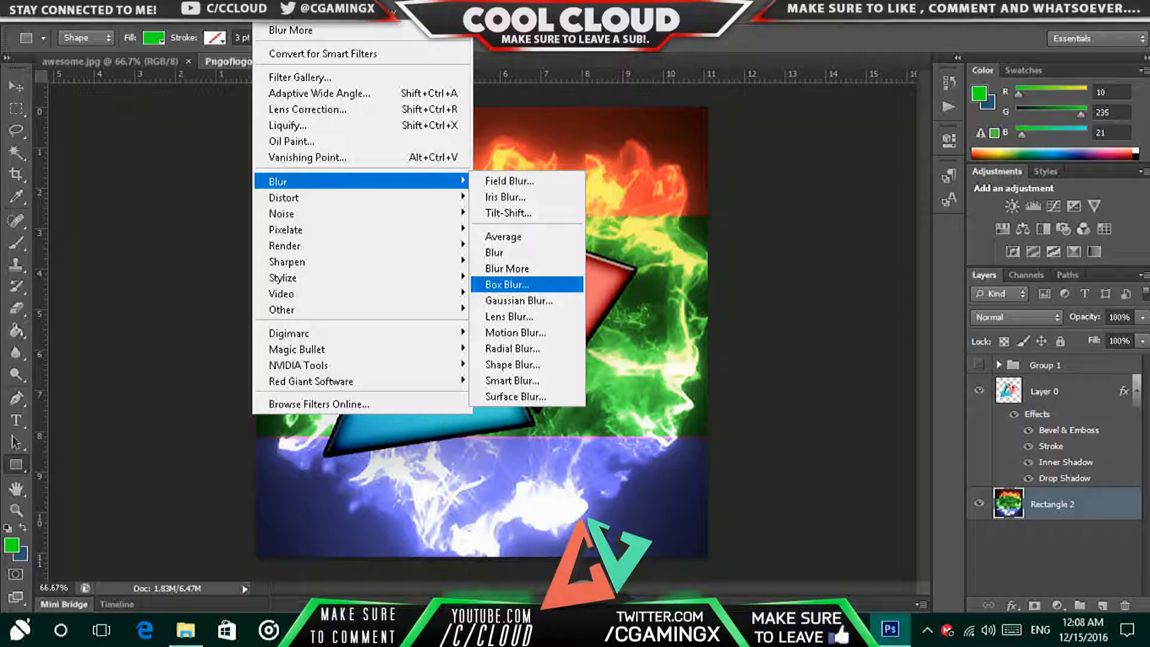
{"action": "left_click", "coordinate": [518, 300]}
{"action": "key", "text": "Down"}
{"action": "key", "text": "Down"}
{"action": "key", "text": "Down"}
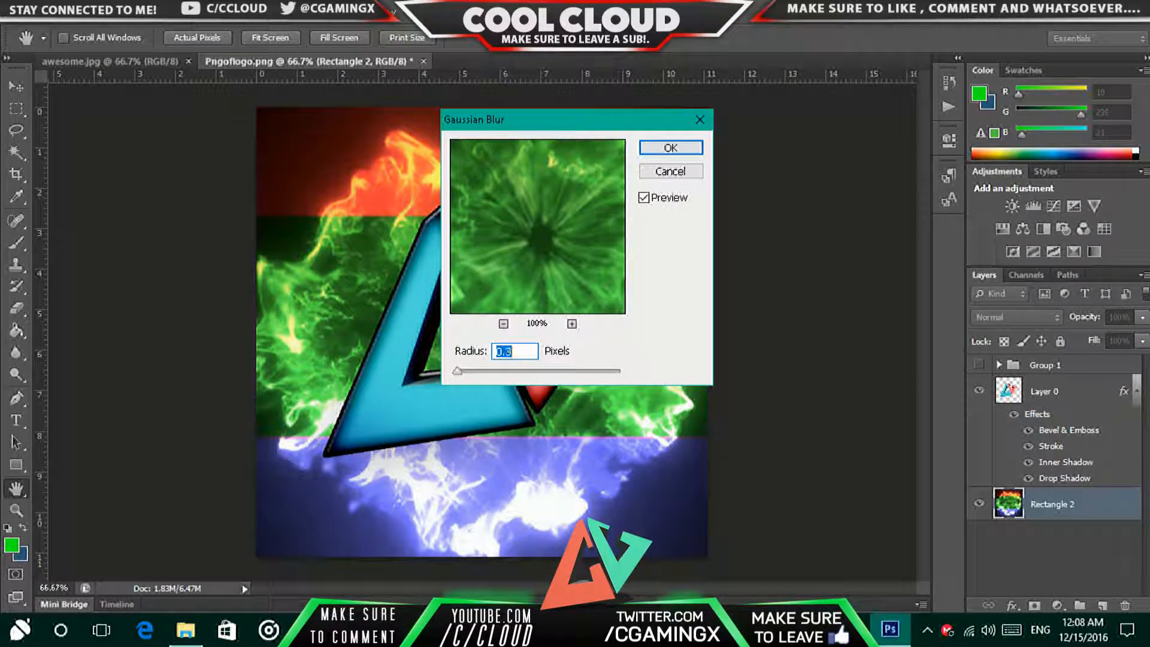
{"action": "left_click", "coordinate": [504, 324]}
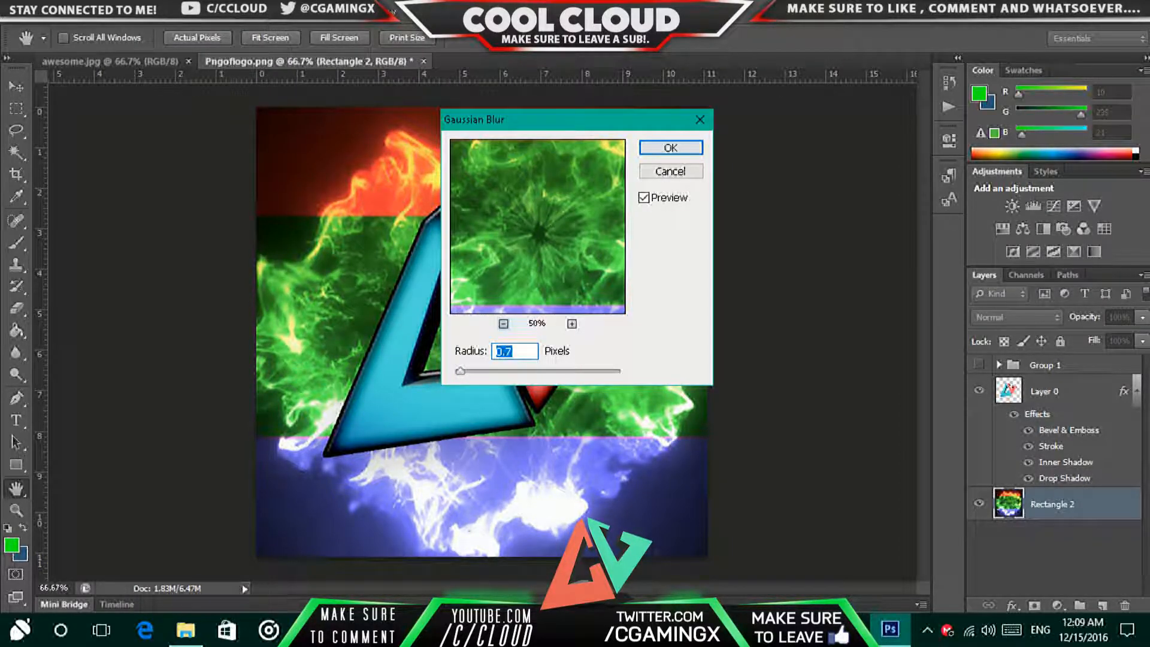
{"action": "left_click", "coordinate": [503, 324]}
{"action": "key", "text": "Up"}
{"action": "key", "text": "Up"}
{"action": "key", "text": "Up"}
{"action": "key", "text": "Up"}
{"action": "key", "text": "Up"}
{"action": "key", "text": "Up"}
{"action": "key", "text": "Up"}
{"action": "key", "text": "Up"}
{"action": "key", "text": "Up"}
{"action": "key", "text": "Up"}
{"action": "key", "text": "Up"}
{"action": "key", "text": "Up"}
{"action": "key", "text": "Up"}
{"action": "key", "text": "Up"}
{"action": "key", "text": "Up"}
{"action": "key", "text": "Up"}
{"action": "key", "text": "Up"}
{"action": "key", "text": "Up"}
{"action": "key", "text": "Up"}
{"action": "key", "text": "Up"}
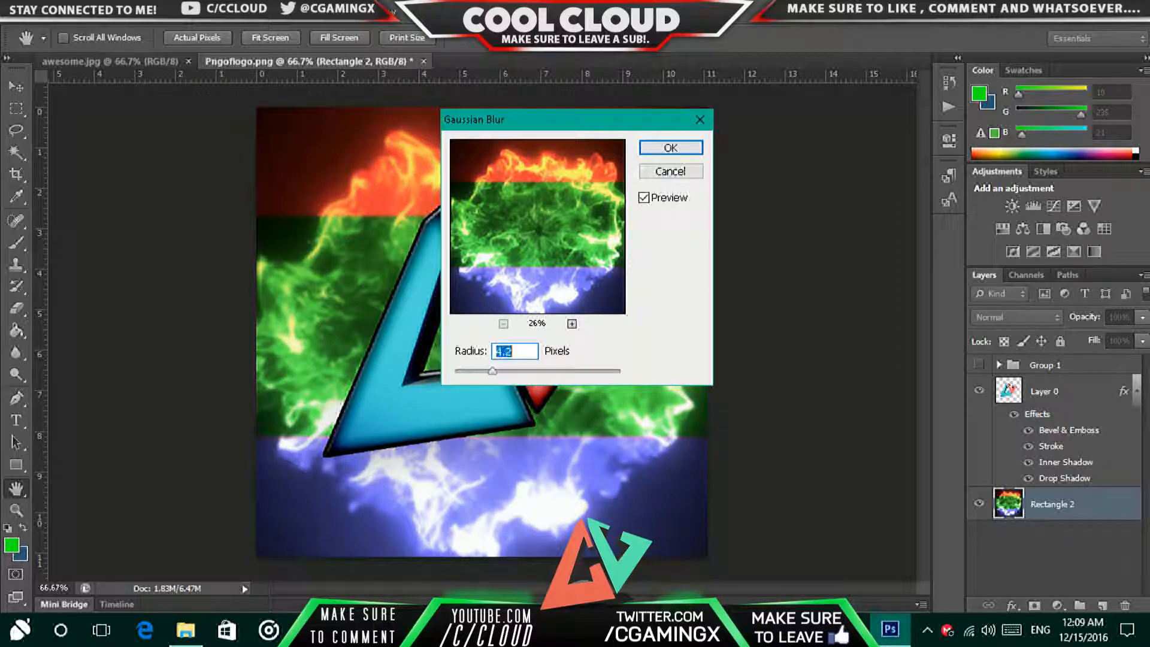
{"action": "key", "text": "Down"}
{"action": "key", "text": "Down"}
{"action": "key", "text": "Down"}
{"action": "key", "text": "Down"}
{"action": "key", "text": "Down"}
{"action": "key", "text": "Down"}
{"action": "key", "text": "Down"}
{"action": "key", "text": "Down"}
{"action": "key", "text": "Down"}
{"action": "key", "text": "Down"}
{"action": "key", "text": "Down"}
{"action": "key", "text": "Down"}
{"action": "key", "text": "Down"}
{"action": "key", "text": "Down"}
{"action": "key", "text": "Down"}
{"action": "key", "text": "Down"}
{"action": "key", "text": "Down"}
{"action": "key", "text": "Down"}
{"action": "key", "text": "Down"}
{"action": "key", "text": "Down"}
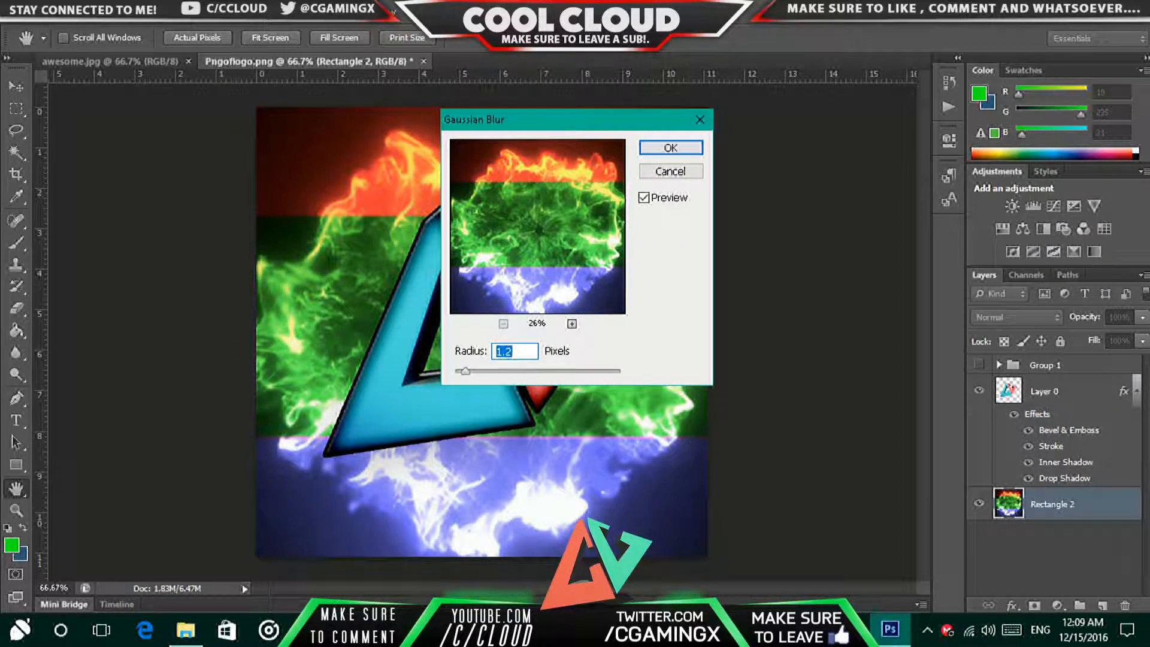
{"action": "key", "text": "Down"}
{"action": "key", "text": "Down"}
{"action": "key", "text": "Down"}
{"action": "key", "text": "Down"}
{"action": "key", "text": "Down"}
{"action": "key", "text": "Down"}
{"action": "key", "text": "Down"}
{"action": "key", "text": "Return"}
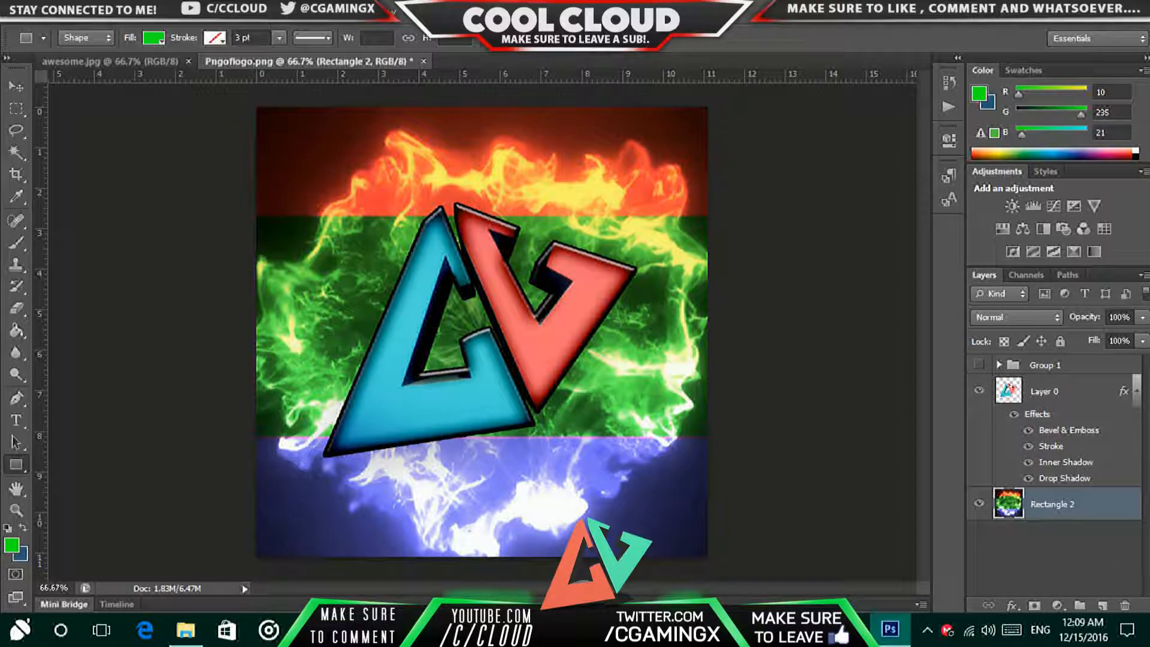
Apply the Sharpen Edges filter to the Rectangle 2 background layer
{"action": "left_click", "coordinate": [1067, 391]}
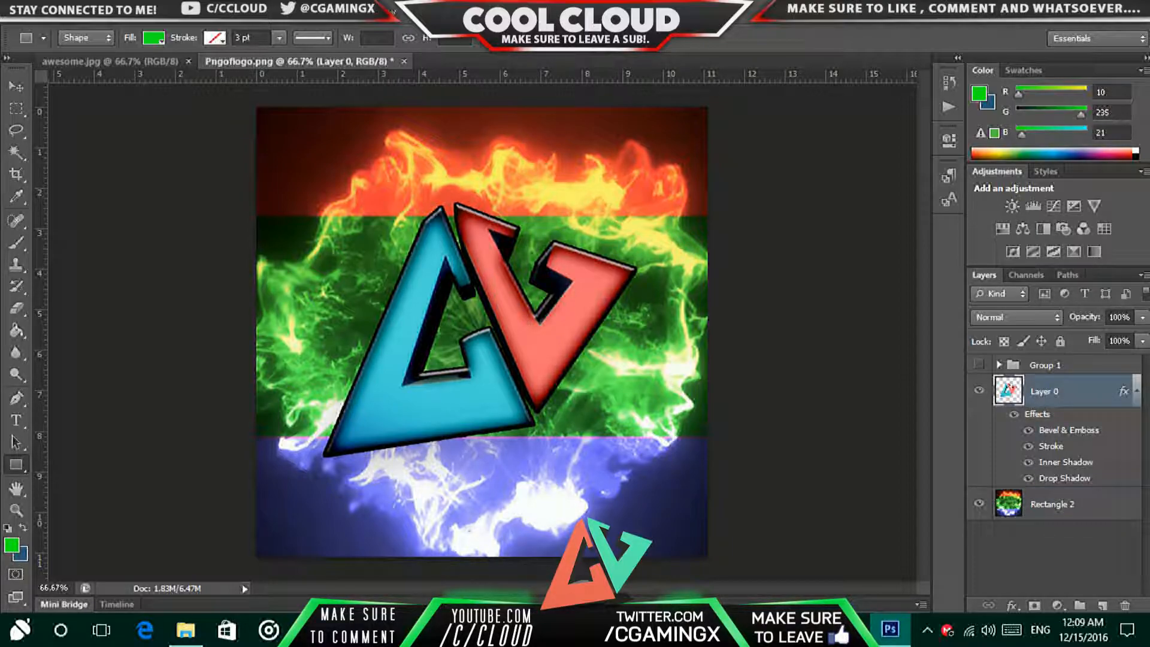
{"action": "left_click", "coordinate": [1067, 505]}
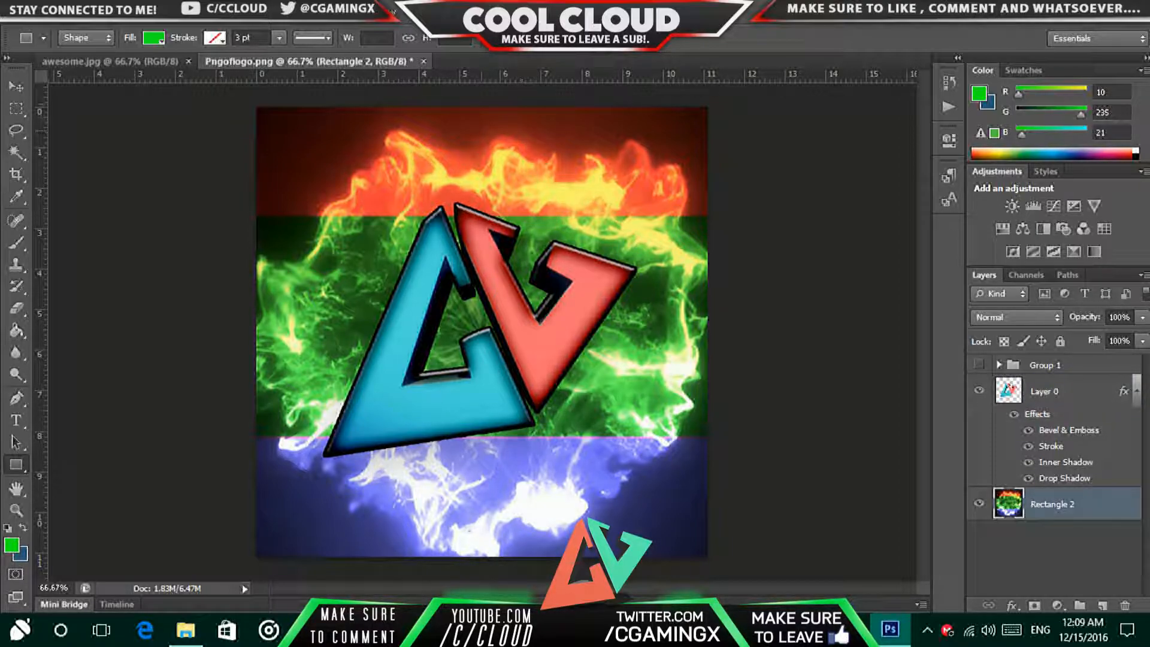
{"action": "left_click", "coordinate": [267, 9]}
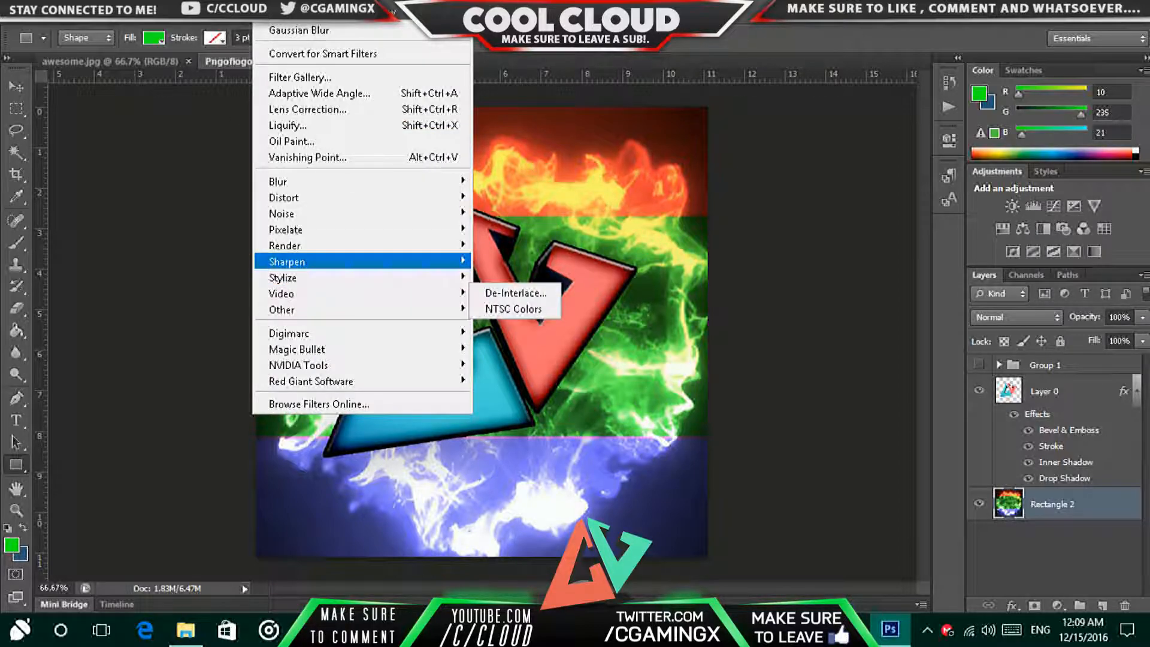
{"action": "mouse_move", "coordinate": [360, 261]}
{"action": "left_click", "coordinate": [528, 277]}
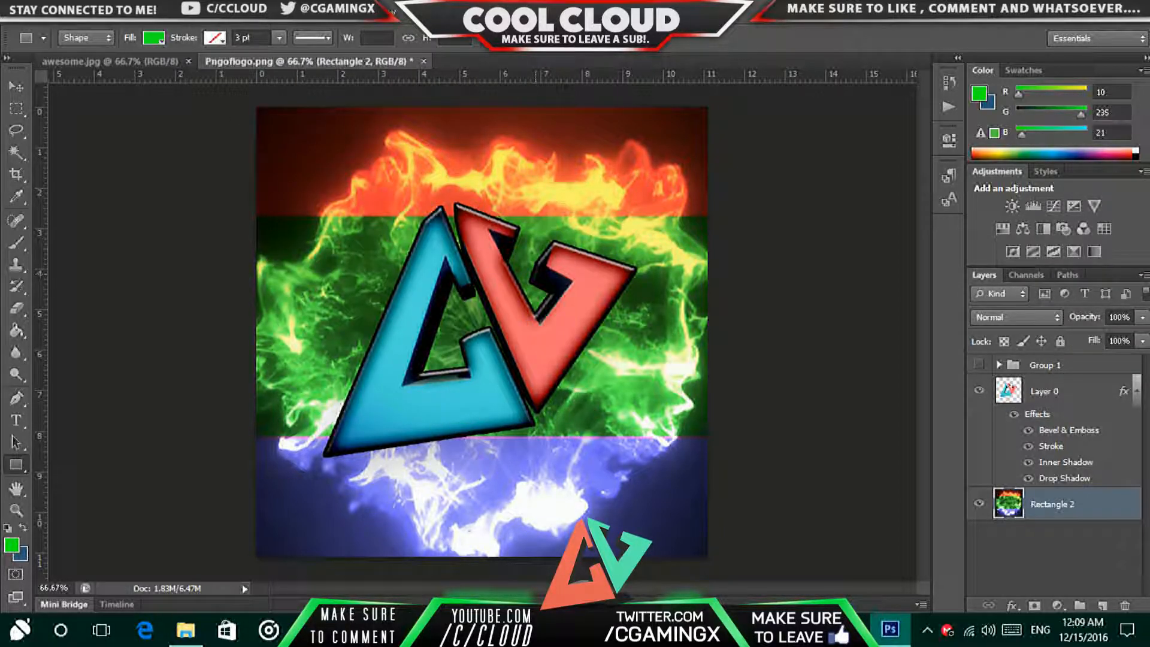
Set up Smart Sharpen for the background layer with amount 162%, radius 2.3 px and Motion Blur as the blur to remove
{"action": "left_click", "coordinate": [267, 10]}
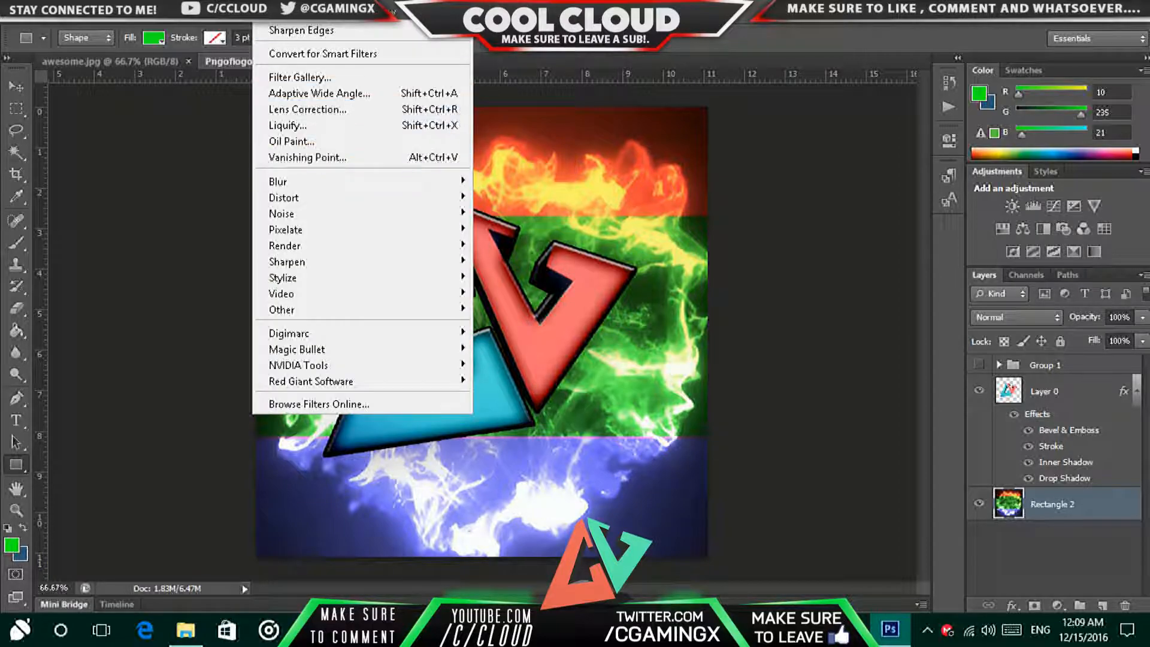
{"action": "mouse_move", "coordinate": [420, 262]}
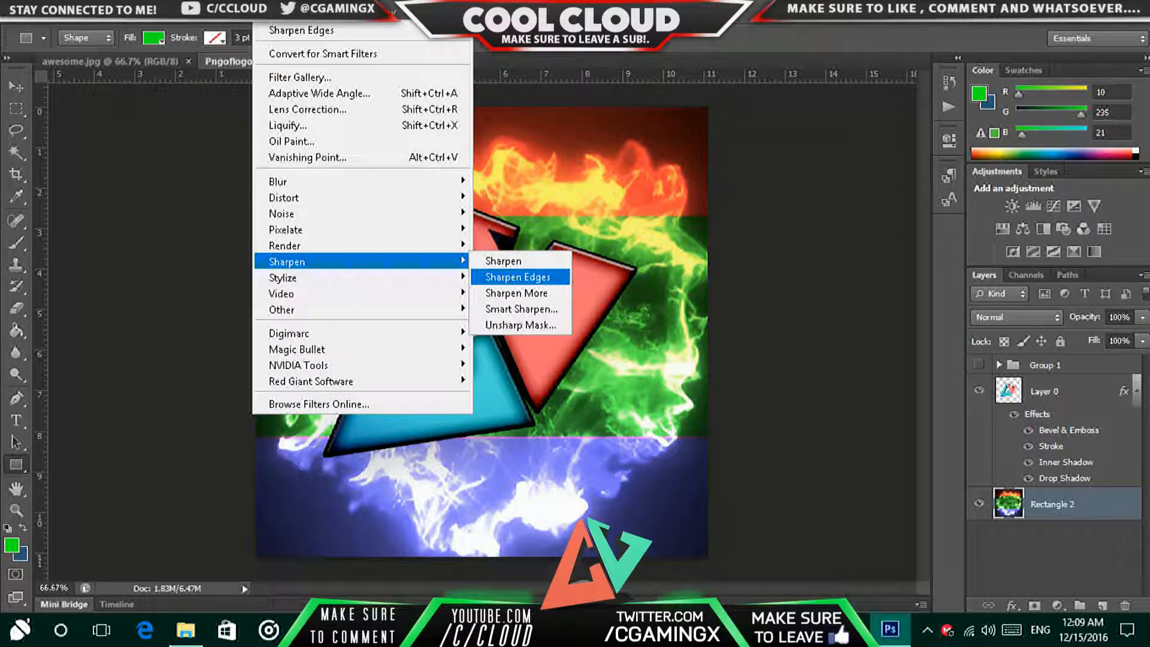
{"action": "left_click", "coordinate": [528, 309]}
{"action": "key", "text": "Down"}
{"action": "key", "text": "Down"}
{"action": "key", "text": "Down"}
{"action": "key", "text": "Down"}
{"action": "key", "text": "Down"}
{"action": "key", "text": "Down"}
{"action": "key", "text": "Down"}
{"action": "key", "text": "Down"}
{"action": "key", "text": "Down"}
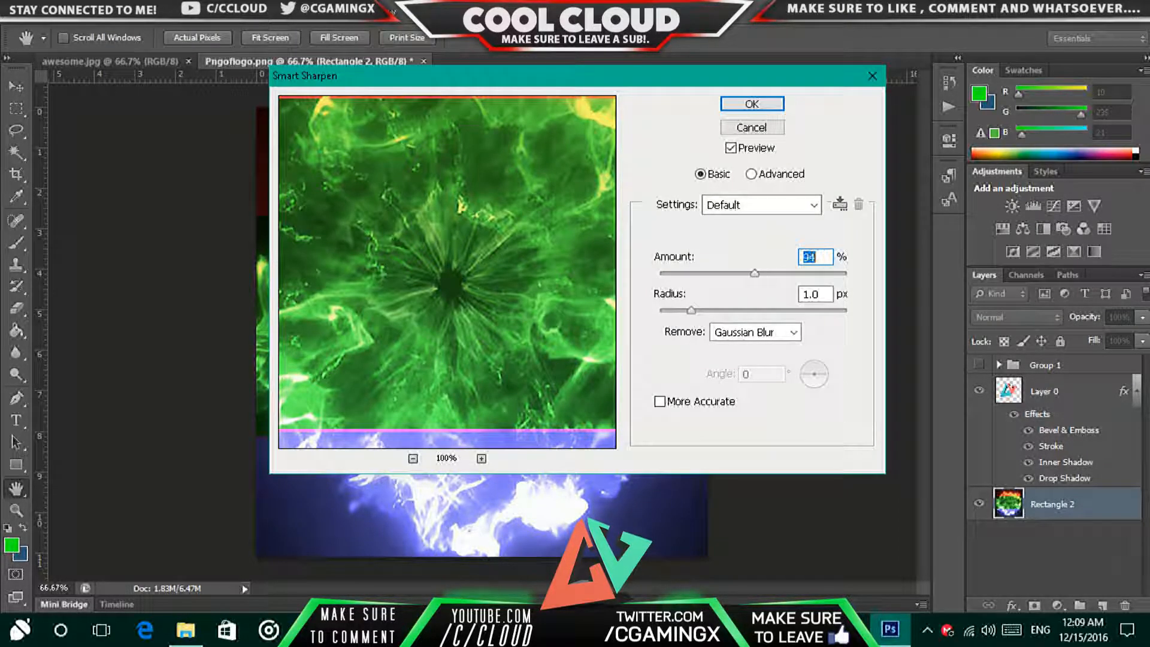
{"action": "key", "text": "ctrl+minus"}
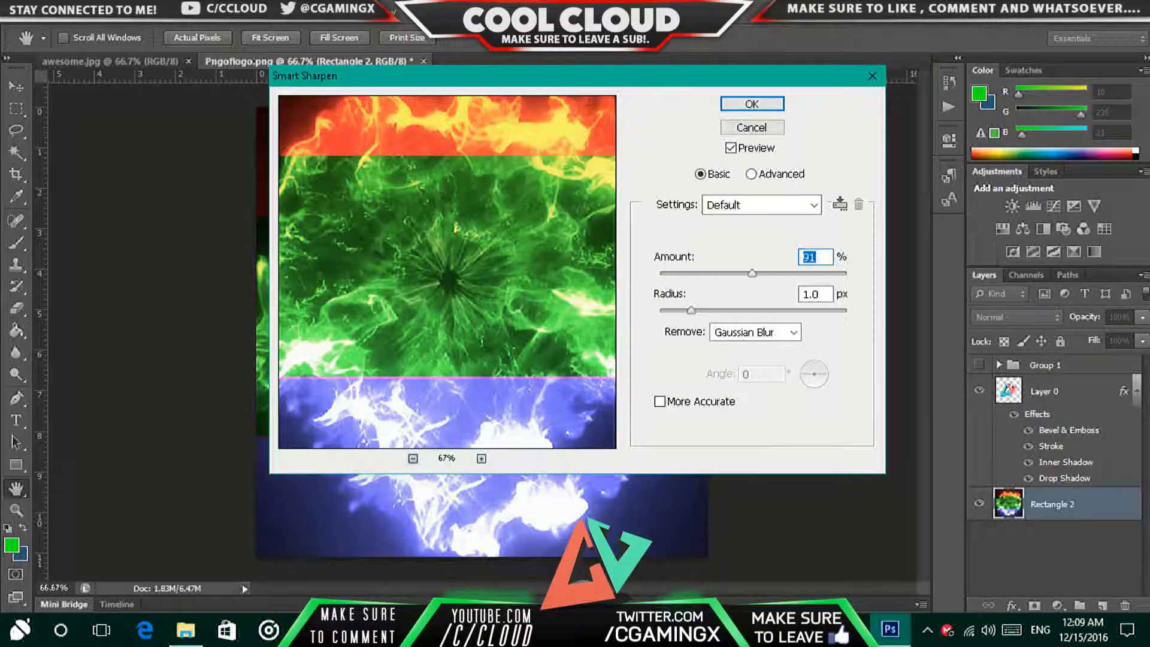
{"action": "left_click_drag", "start_coordinate": [752, 274], "coordinate": [792, 273]}
{"action": "mouse_move", "coordinate": [691, 310]}
{"action": "left_mouse_down"}
{"action": "mouse_move", "coordinate": [720, 309]}
{"action": "mouse_move", "coordinate": [710, 310]}
{"action": "left_mouse_up"}
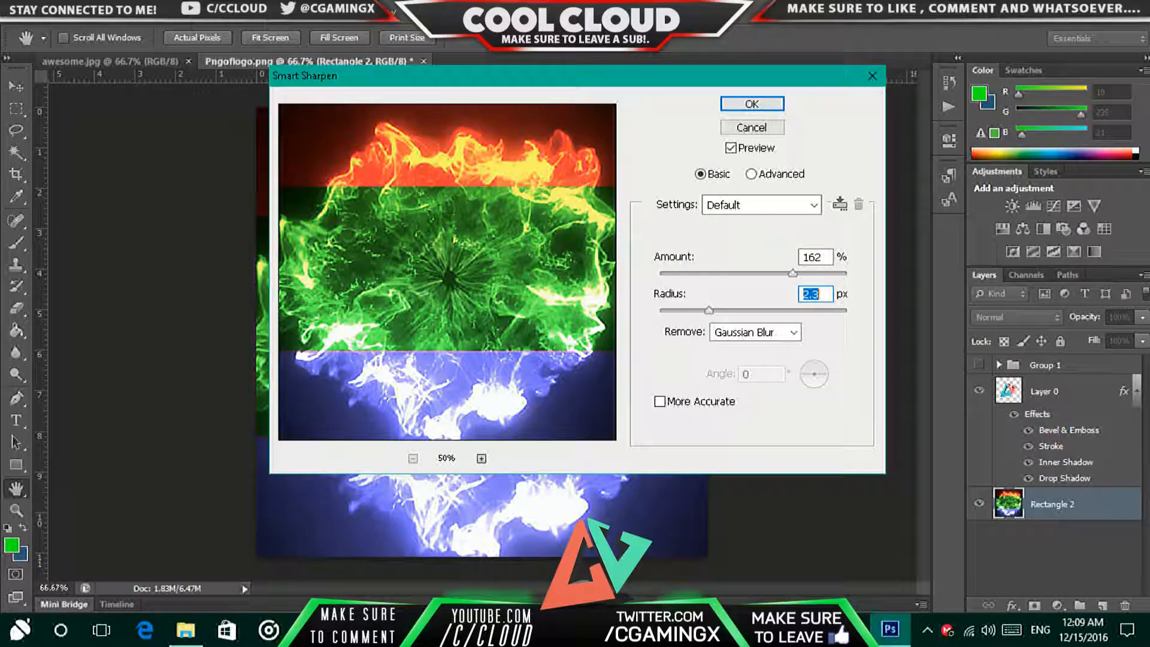
{"action": "left_click", "coordinate": [754, 332]}
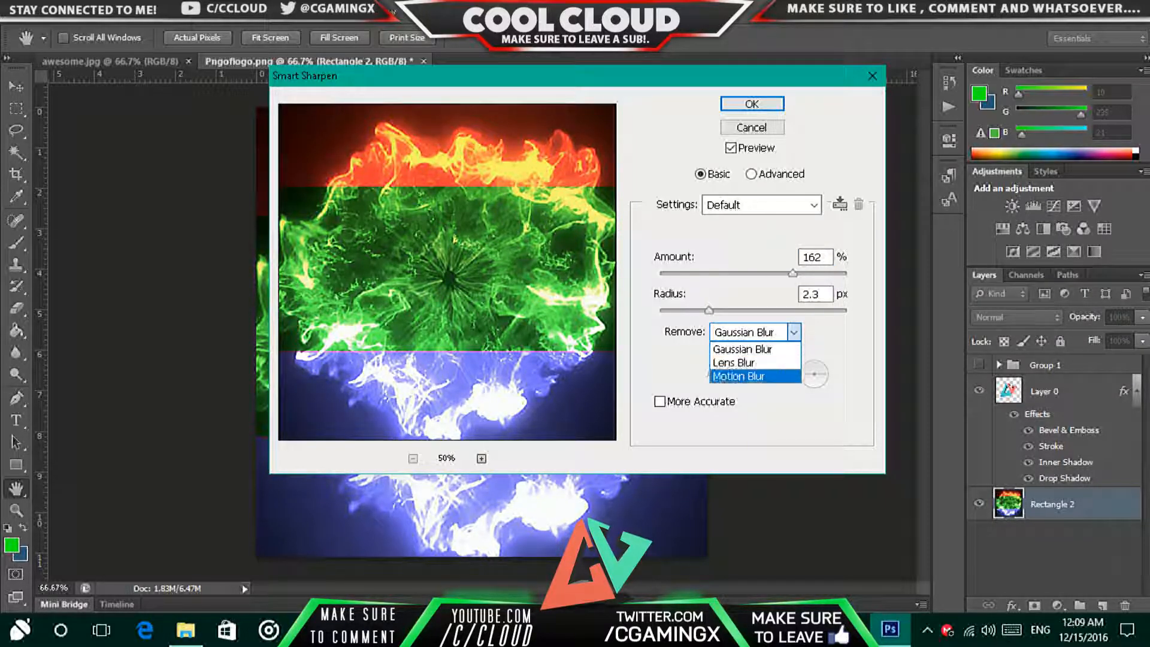
{"action": "left_click", "coordinate": [740, 376]}
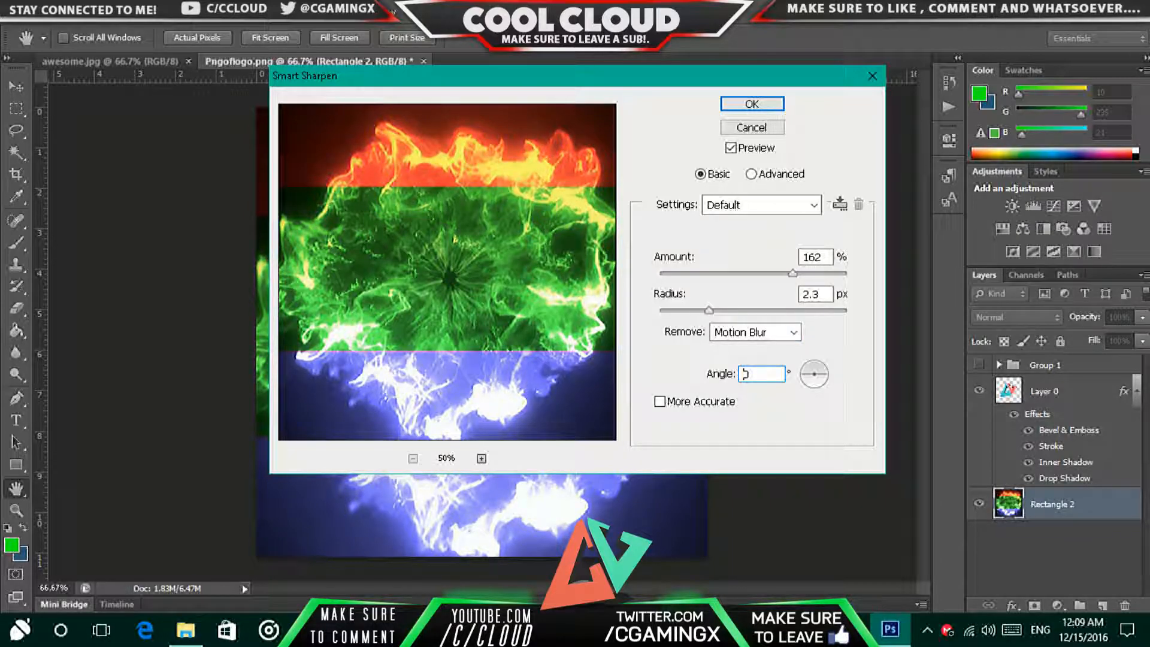
Switch Smart Sharpen to its advanced settings and set the shadow fade amount to 0% and tonal width to 44%
{"action": "left_click", "coordinate": [751, 173]}
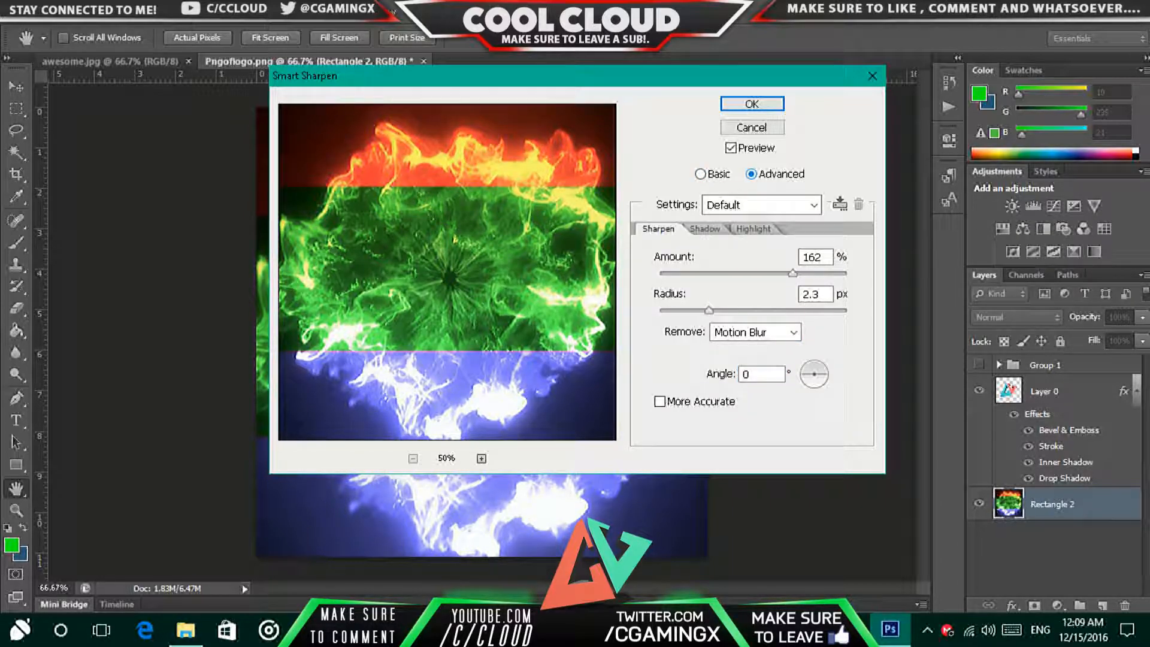
{"action": "left_click", "coordinate": [704, 228]}
{"action": "key", "text": "Up"}
{"action": "key", "text": "Up"}
{"action": "key", "text": "Up"}
{"action": "key", "text": "Up"}
{"action": "key", "text": "Up"}
{"action": "key", "text": "Up"}
{"action": "key", "text": "Up"}
{"action": "key", "text": "Up"}
{"action": "key", "text": "Up"}
{"action": "key", "text": "Up"}
{"action": "key", "text": "Up"}
{"action": "key", "text": "Up"}
{"action": "key", "text": "Up"}
{"action": "key", "text": "Up"}
{"action": "key", "text": "Up"}
{"action": "key", "text": "Up"}
{"action": "key", "text": "Up"}
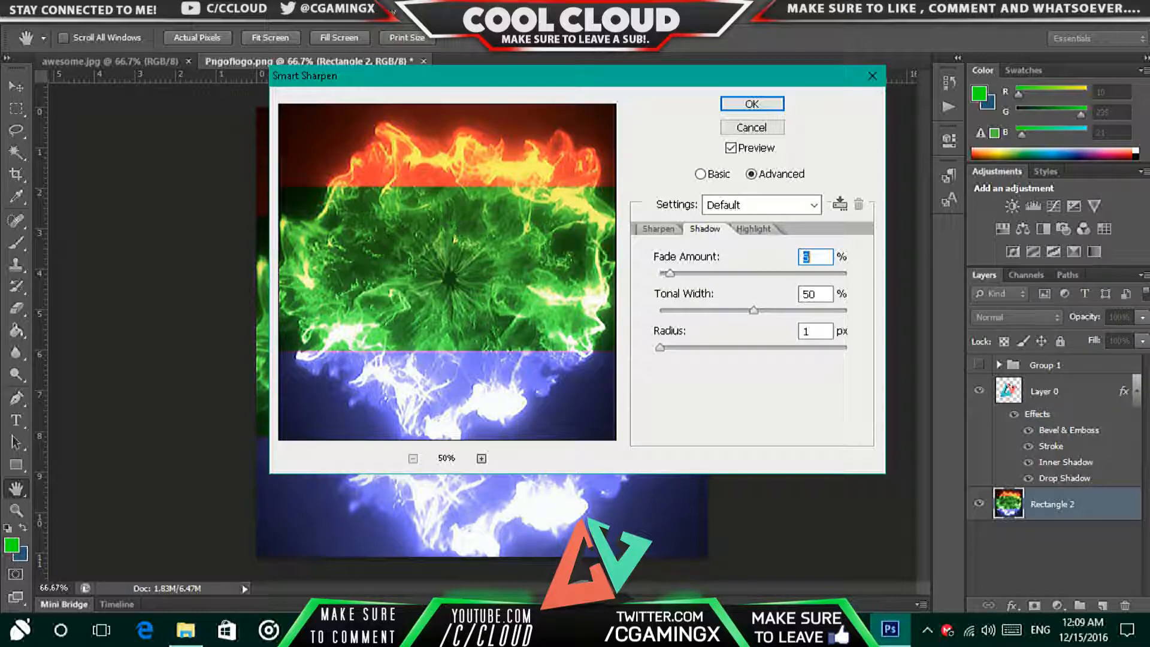
{"action": "key", "text": "Down"}
{"action": "key", "text": "Down"}
{"action": "key", "text": "Down"}
{"action": "key", "text": "Down"}
{"action": "key", "text": "Down"}
{"action": "key", "text": "Down"}
{"action": "key", "text": "Down"}
{"action": "key", "text": "Down"}
{"action": "key", "text": "Down"}
{"action": "key", "text": "Down"}
{"action": "key", "text": "Down"}
{"action": "key", "text": "Down"}
{"action": "key", "text": "Down"}
{"action": "key", "text": "Down"}
{"action": "key", "text": "Down"}
{"action": "key", "text": "Down"}
{"action": "key", "text": "Down"}
{"action": "key", "text": "Tab"}
{"action": "key", "text": "Down"}
{"action": "key", "text": "Down"}
{"action": "key", "text": "Down"}
{"action": "key", "text": "Down"}
{"action": "key", "text": "Down"}
{"action": "key", "text": "Down"}
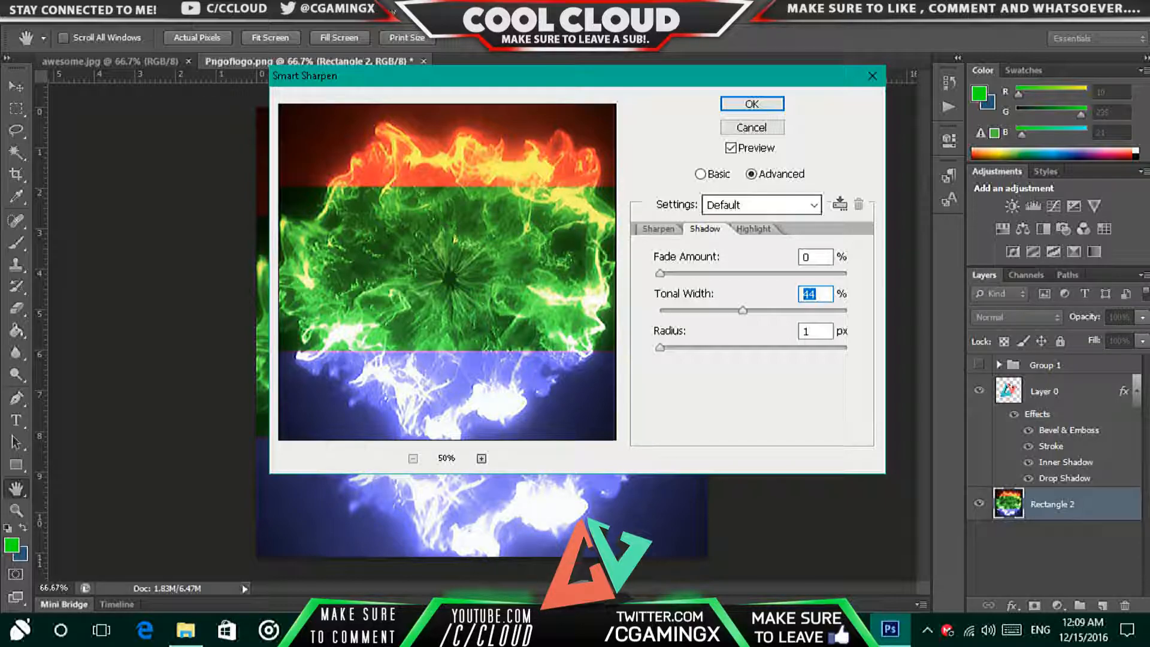
Set the Smart Sharpen highlight fade amount to 0%, tonal width to 17% and radius to 14 px
{"action": "key", "text": "ctrl+Tab"}
{"action": "mouse_move", "coordinate": [660, 274]}
{"action": "left_mouse_down"}
{"action": "mouse_move", "coordinate": [754, 274]}
{"action": "mouse_move", "coordinate": [660, 275]}
{"action": "left_mouse_up"}
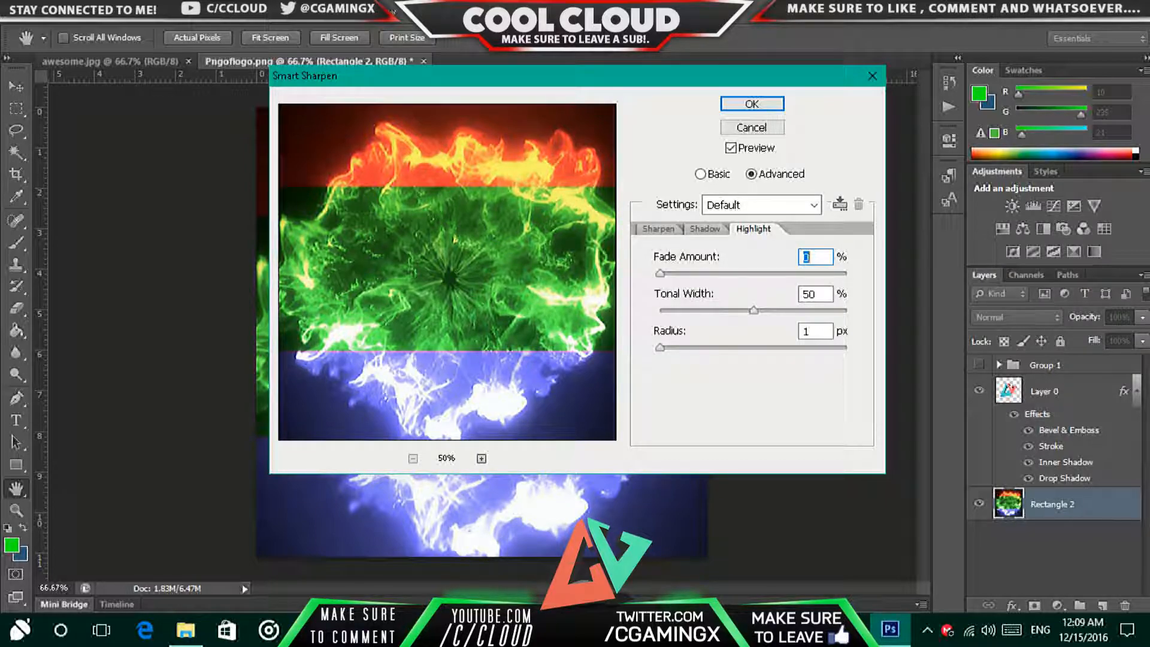
{"action": "left_click_drag", "start_coordinate": [754, 311], "coordinate": [691, 311]}
{"action": "left_click_drag", "start_coordinate": [661, 348], "coordinate": [684, 348]}
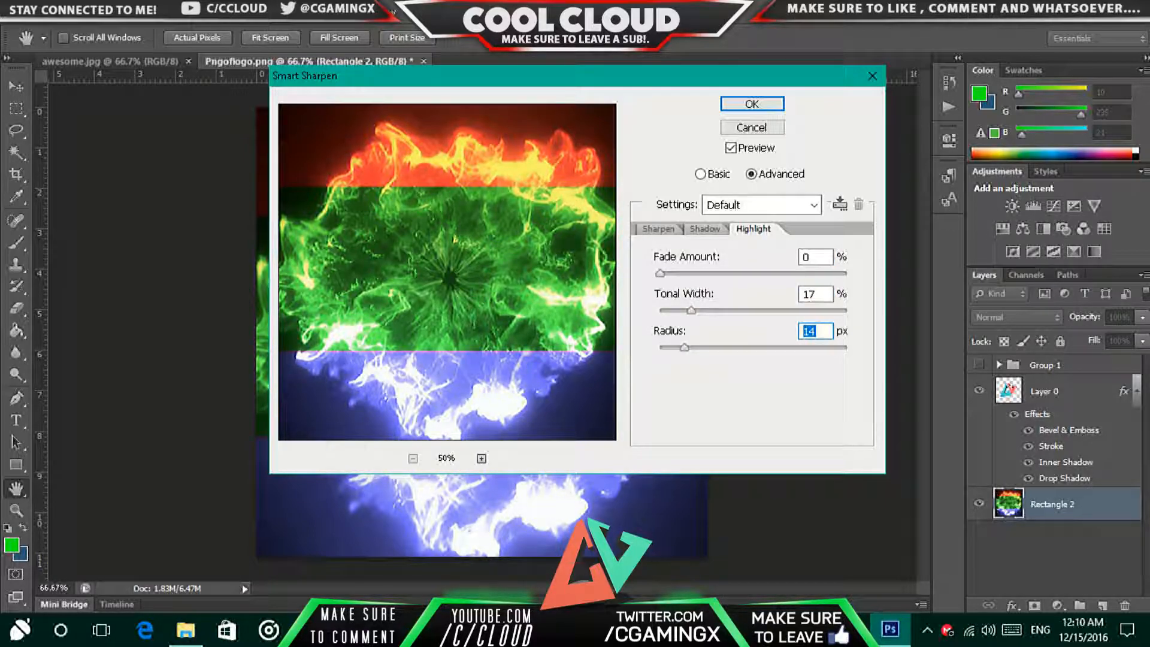
Return Smart Sharpen to its basic settings and apply it to the background layer
{"action": "left_click", "coordinate": [712, 175]}
{"action": "left_click", "coordinate": [776, 174]}
{"action": "left_click", "coordinate": [713, 175]}
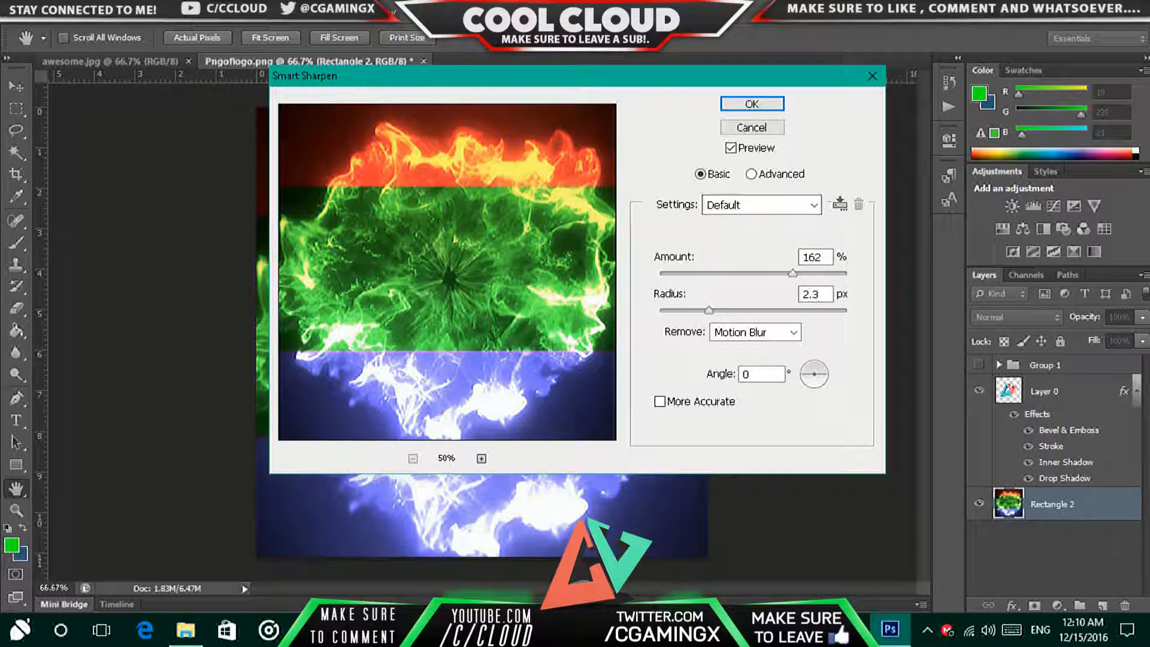
{"action": "left_click", "coordinate": [752, 104]}
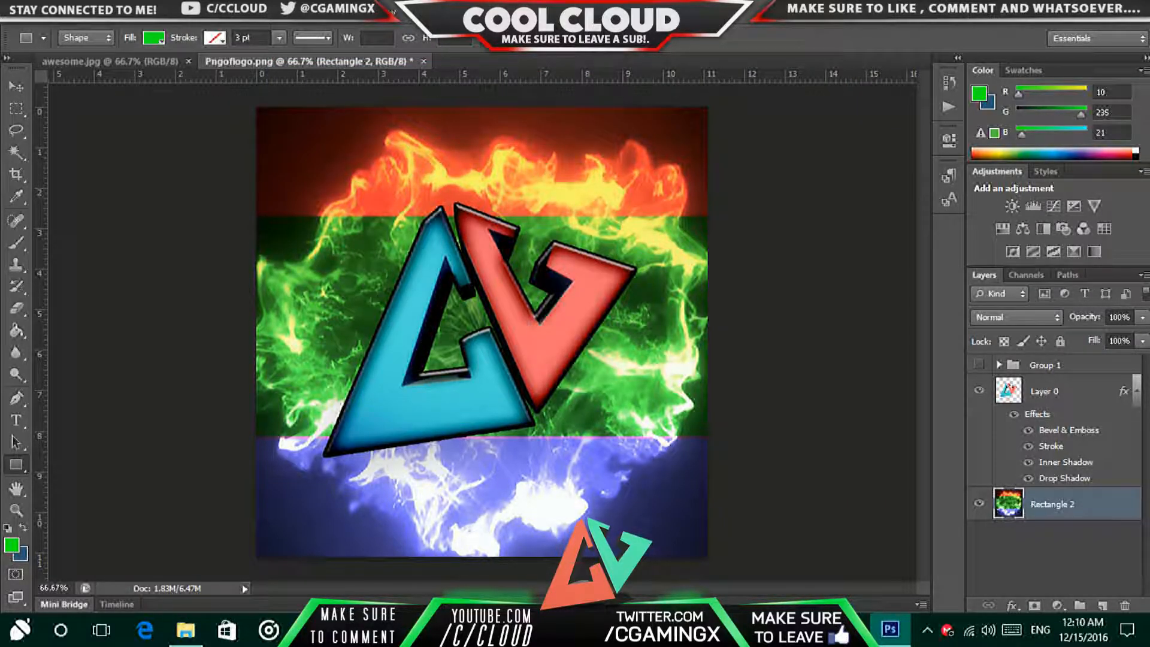
Select the logo layer and compare the sharpened image with and without the Group 1 adjustments
{"action": "left_click", "coordinate": [1045, 391]}
{"action": "left_click", "coordinate": [979, 365]}
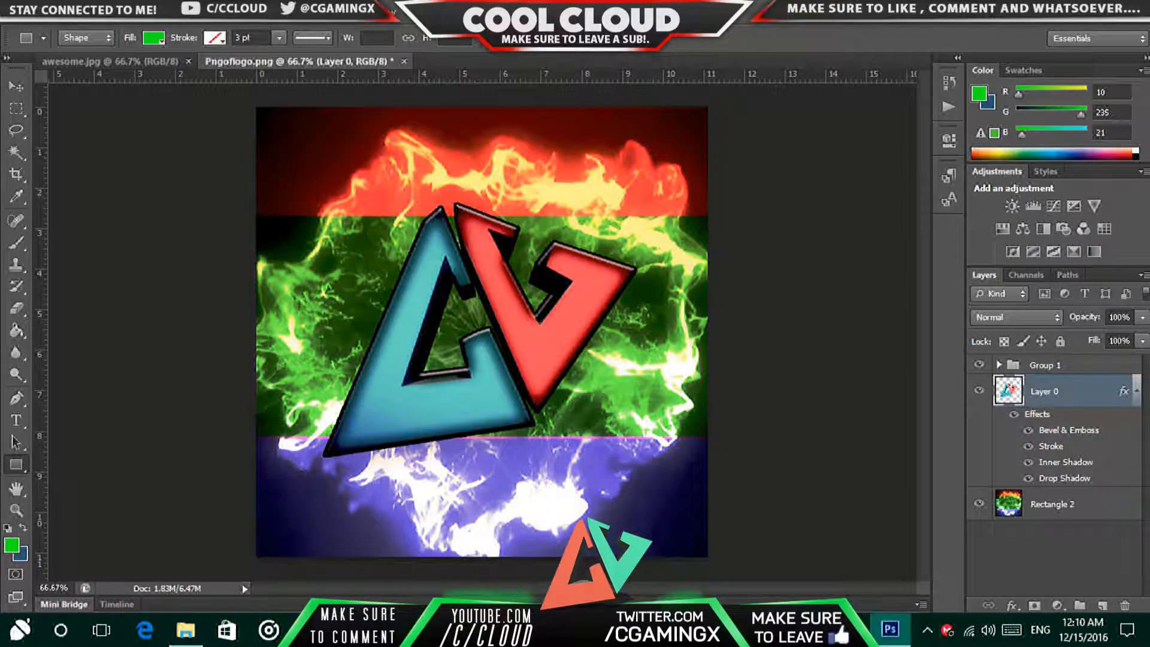
{"action": "left_click", "coordinate": [979, 365]}
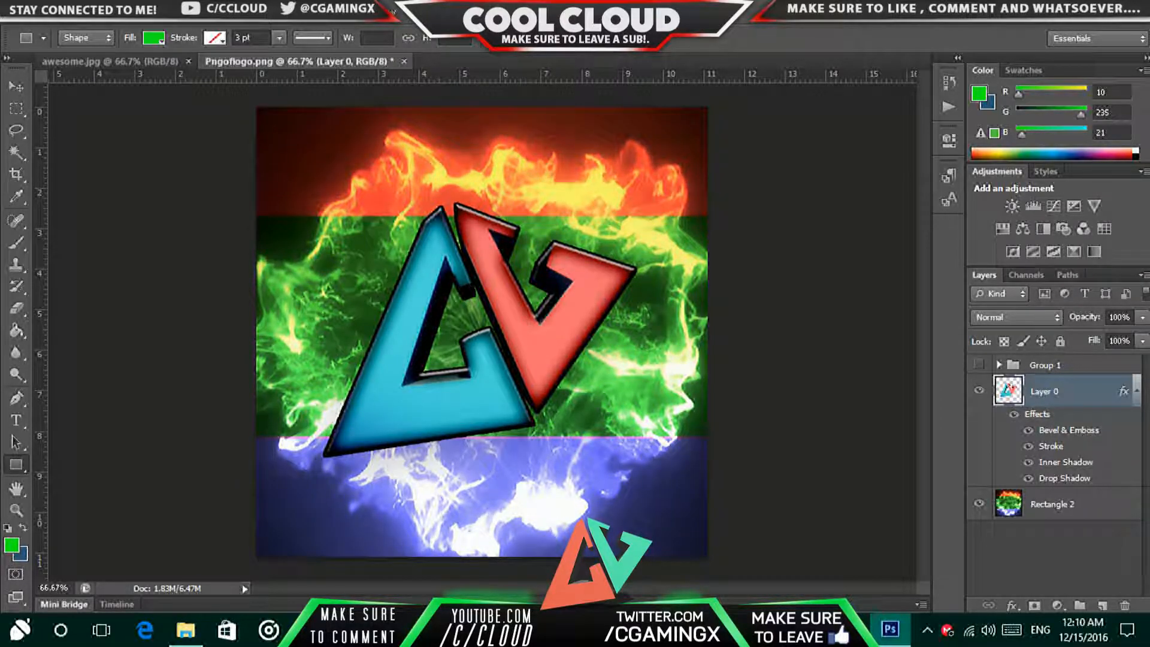